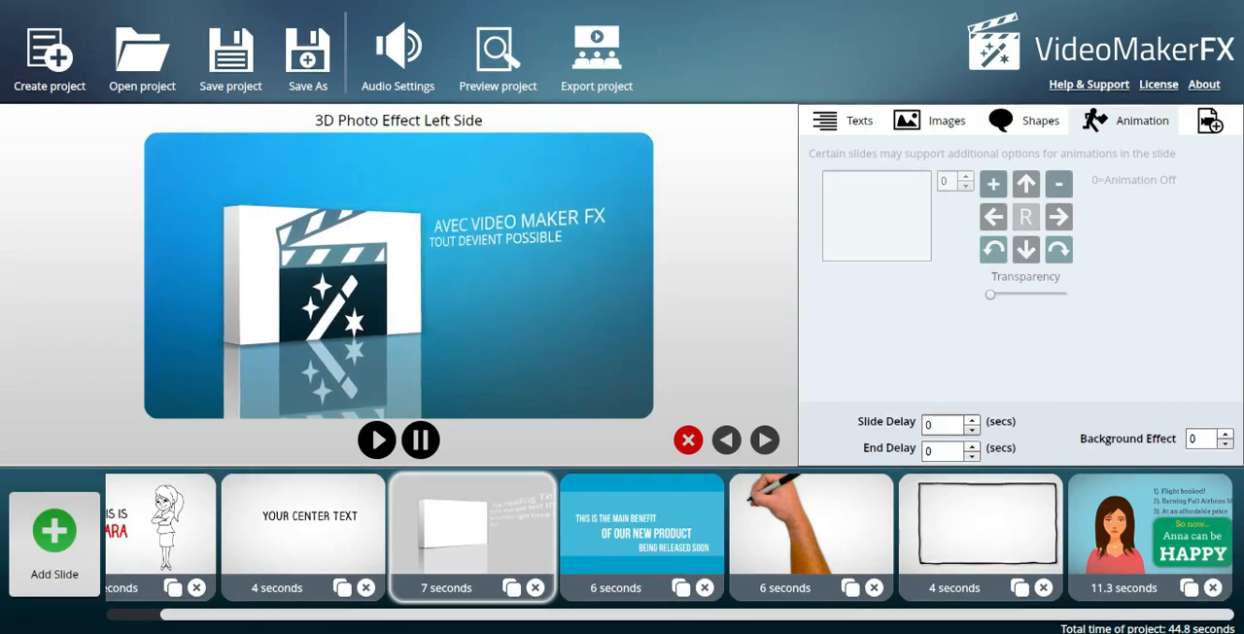
# Play the finished Sarah video from the Vidéo Maker Fx folder in VLC, then close the player.
pyautogui.click(375, 633)
pyautogui.rightClick(279, 203)
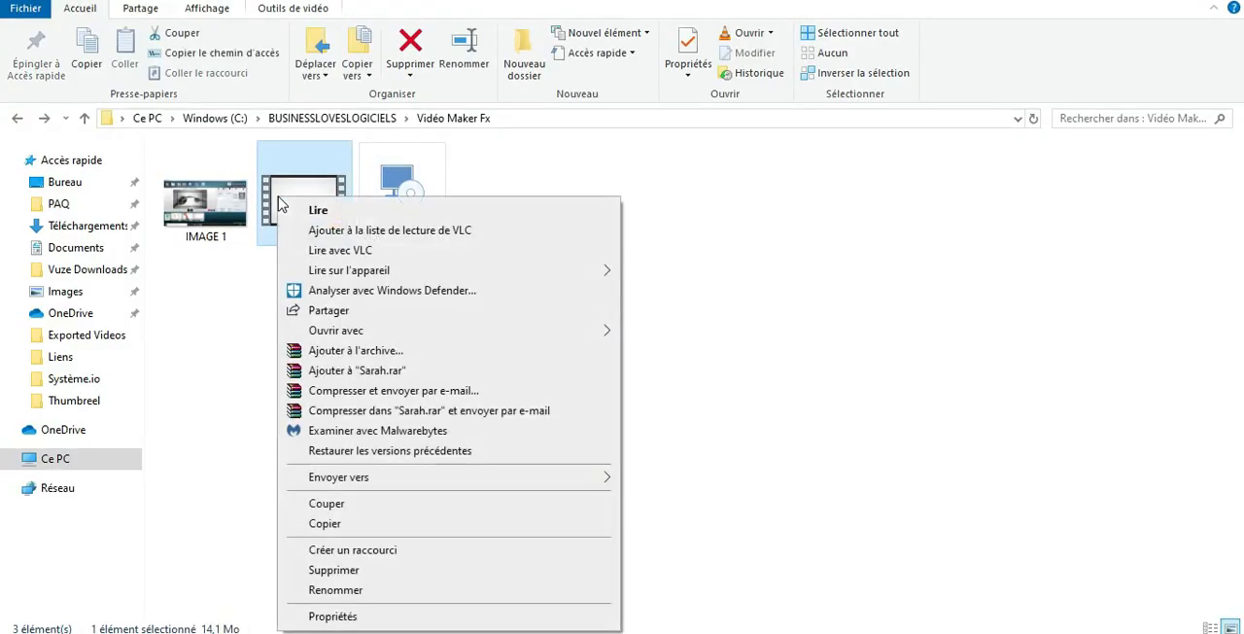
pyautogui.click(389, 244)
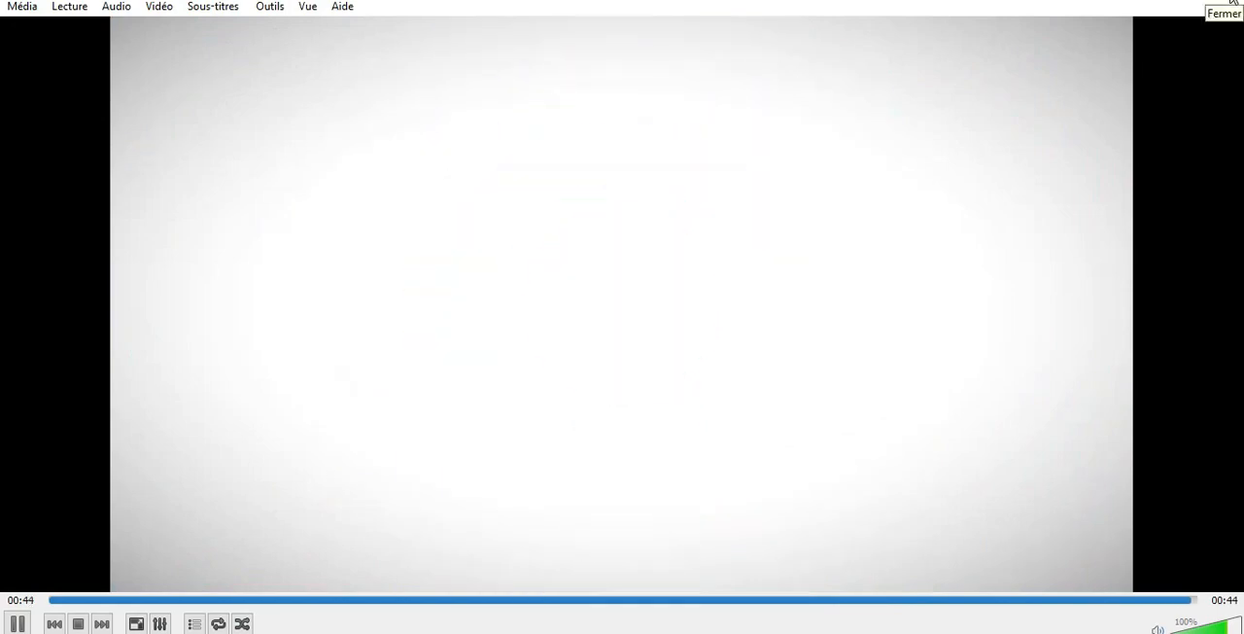
pyautogui.click(1234, 4)
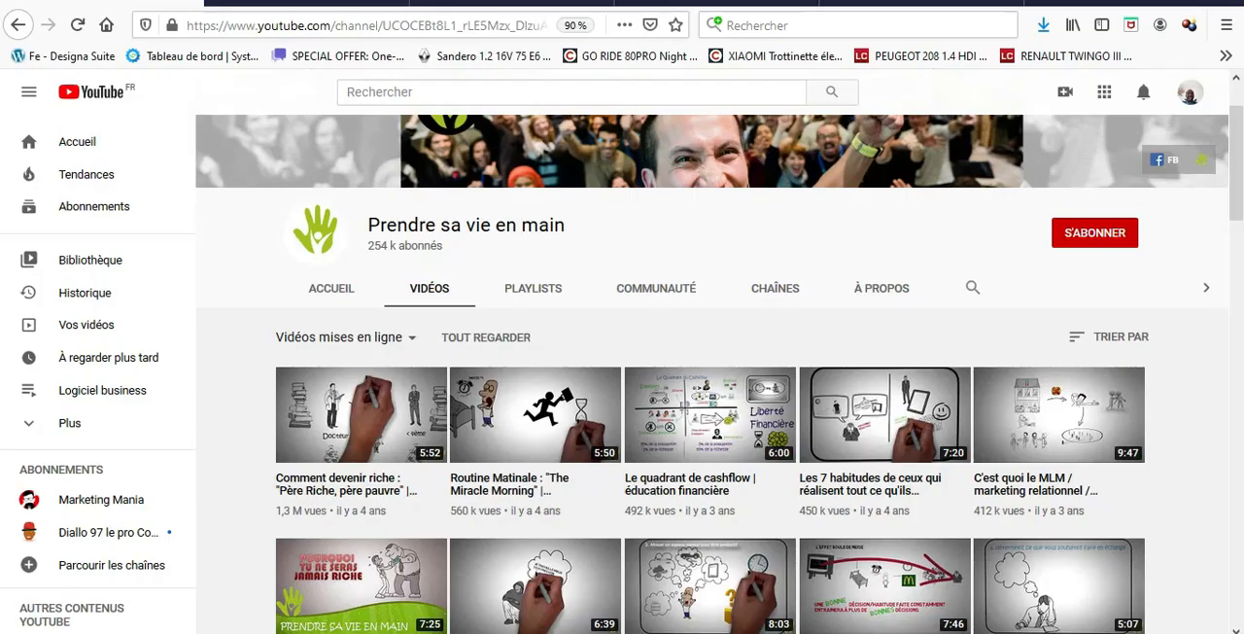
# Look over the whiteboard-style videos on the Prendre sa vie en main YouTube channel in the browser.
pyautogui.moveTo(460, 231); pyautogui.dragTo(488, 259)
pyautogui.click(457, 252)
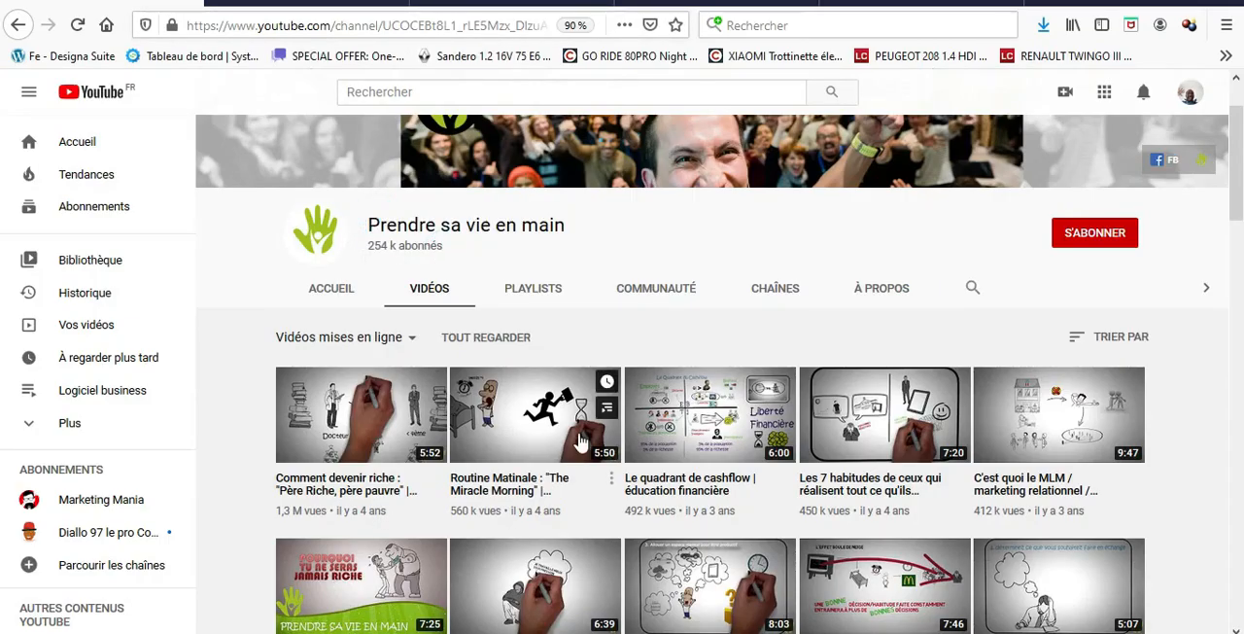
pyautogui.scroll(-5, 579, 442)
pyautogui.scroll(-3, 506, 512)
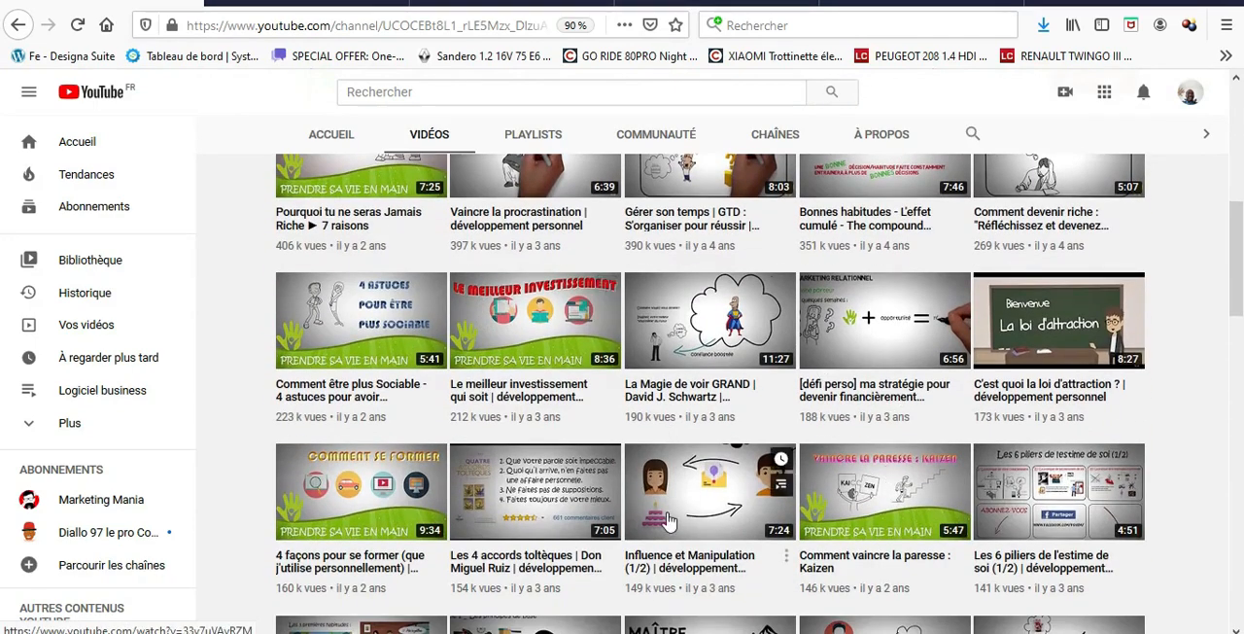
pyautogui.scroll(5, 518, 362)
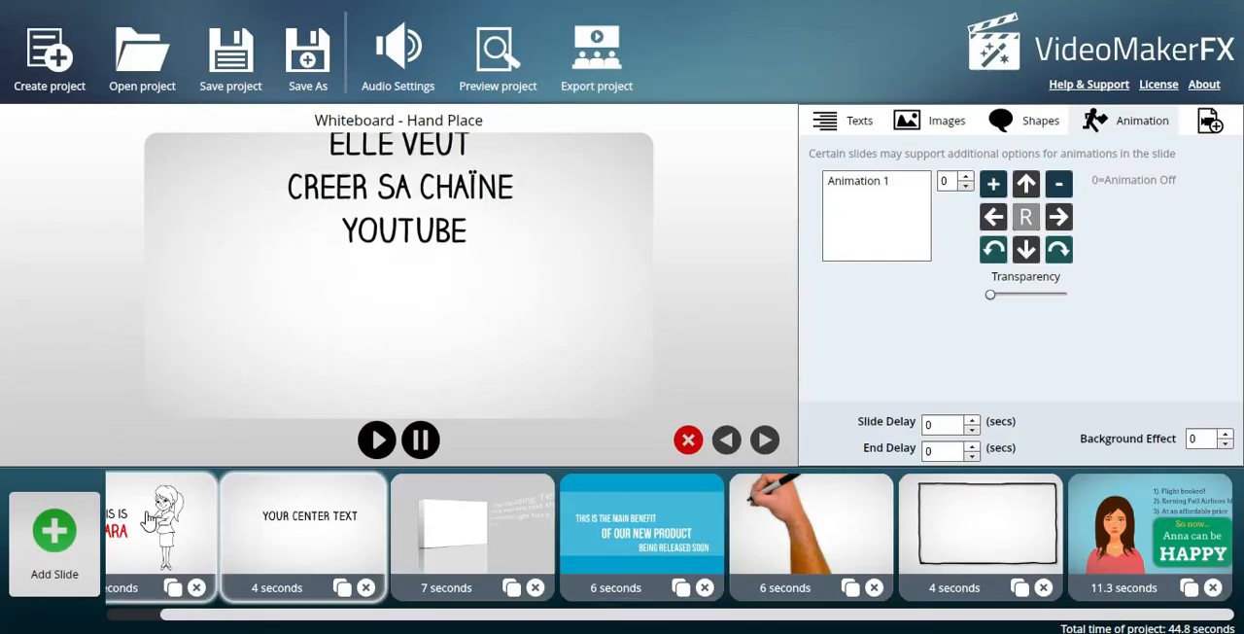
# In VideoMakerFX, replace the second text area of the first whiteboard slide with CLAUDIA.
pyautogui.click(156, 525)
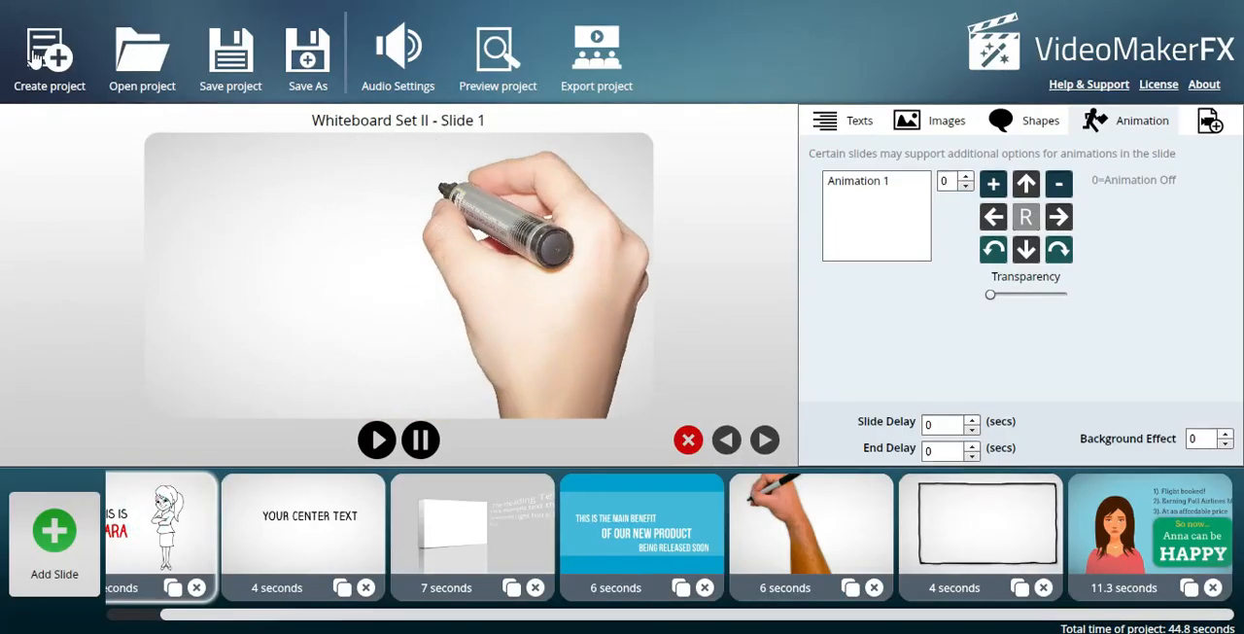
pyautogui.click(861, 124)
pyautogui.click(883, 200)
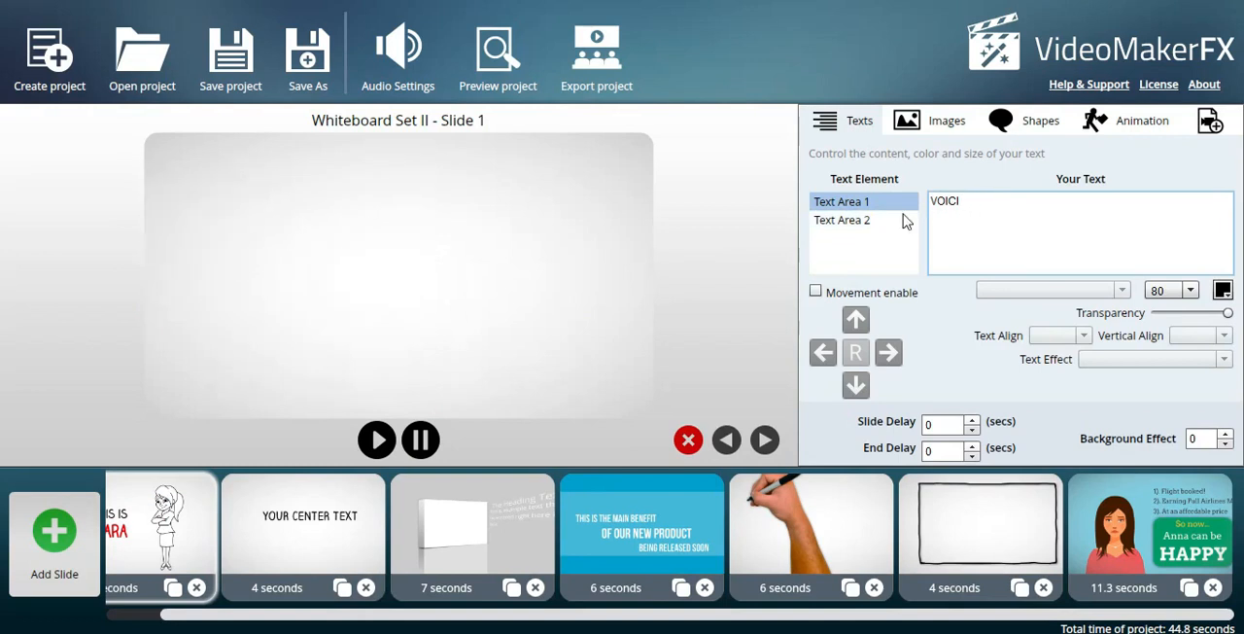
pyautogui.click(861, 222)
pyautogui.doubleClick(943, 204)
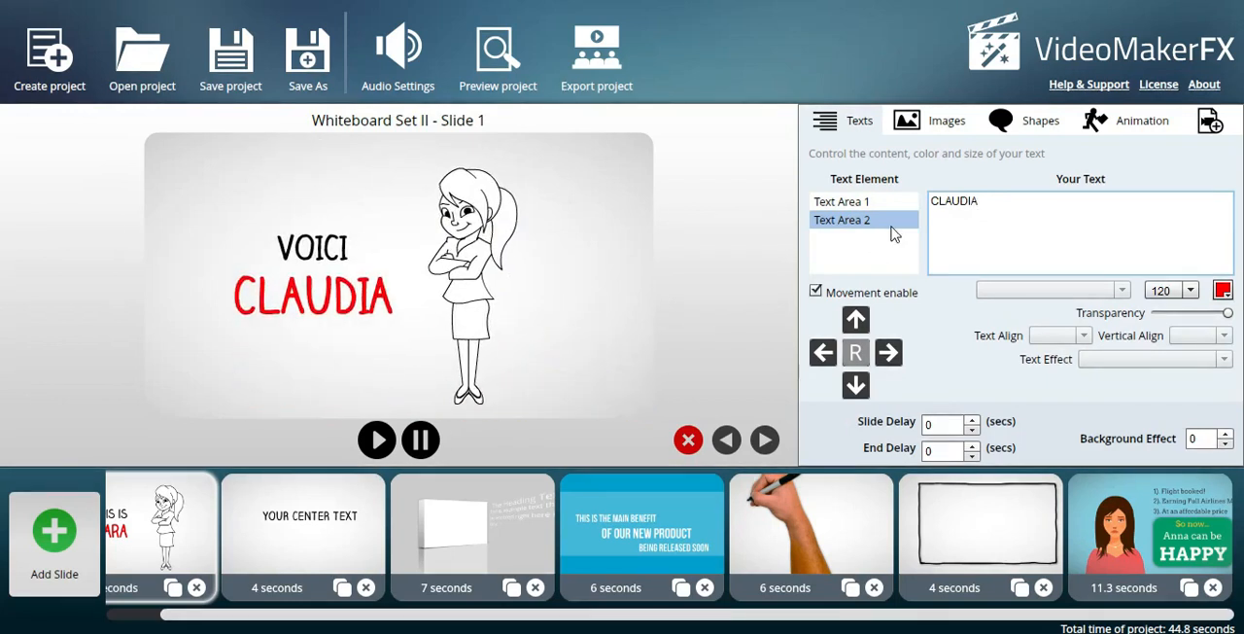
# Recolour the CLAUDIA text bright green and set its font size to 90.
pyautogui.click(1222, 289)
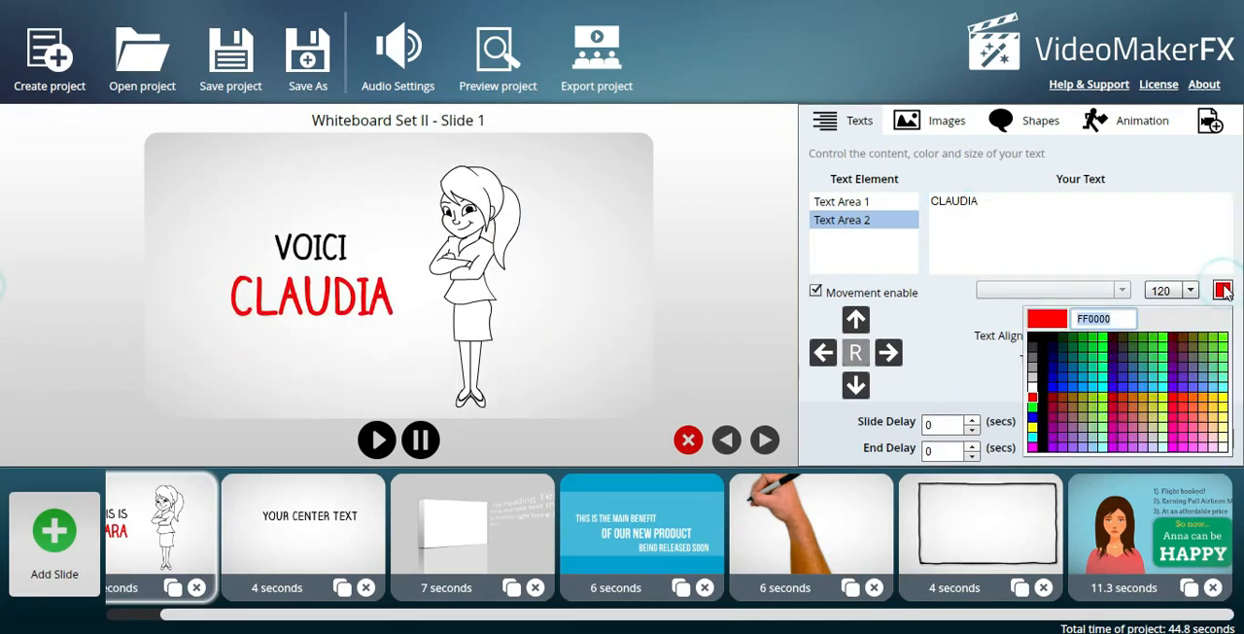
pyautogui.click(1166, 339)
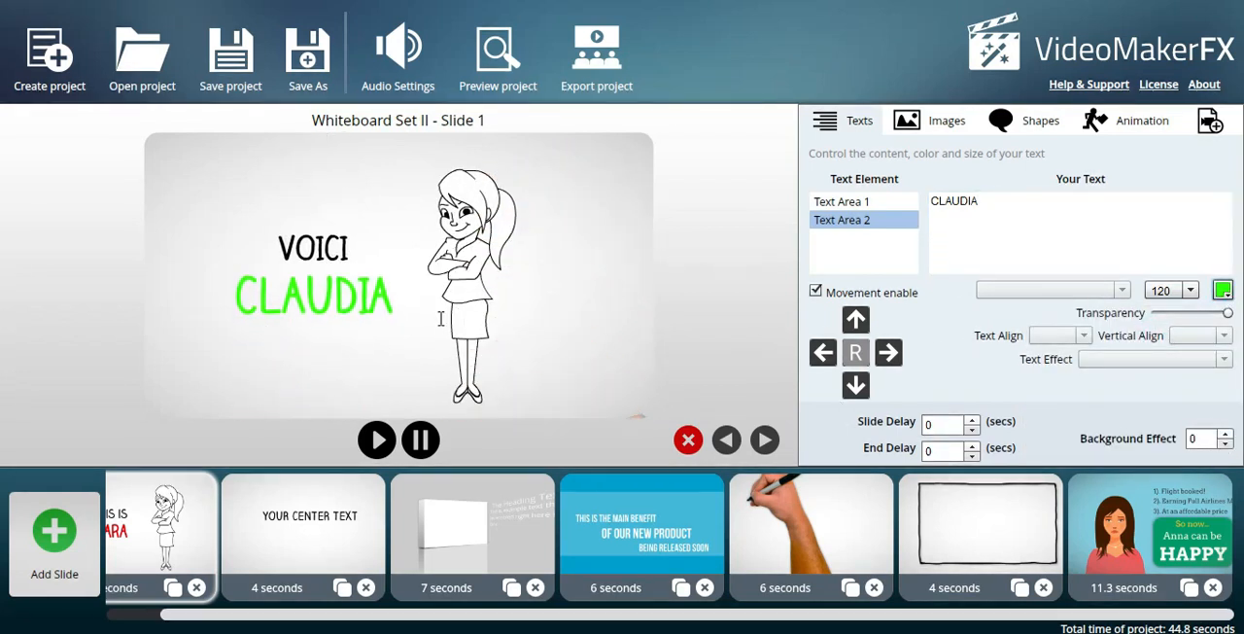
pyautogui.click(1189, 290)
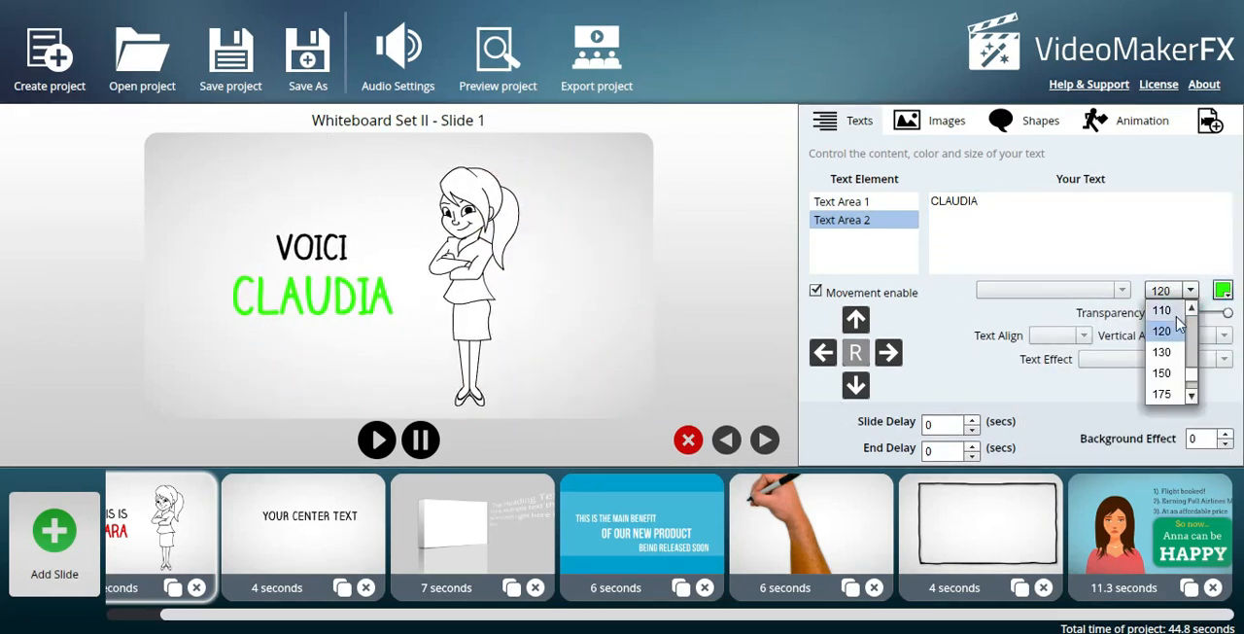
pyautogui.click(1191, 310)
pyautogui.click(1161, 331)
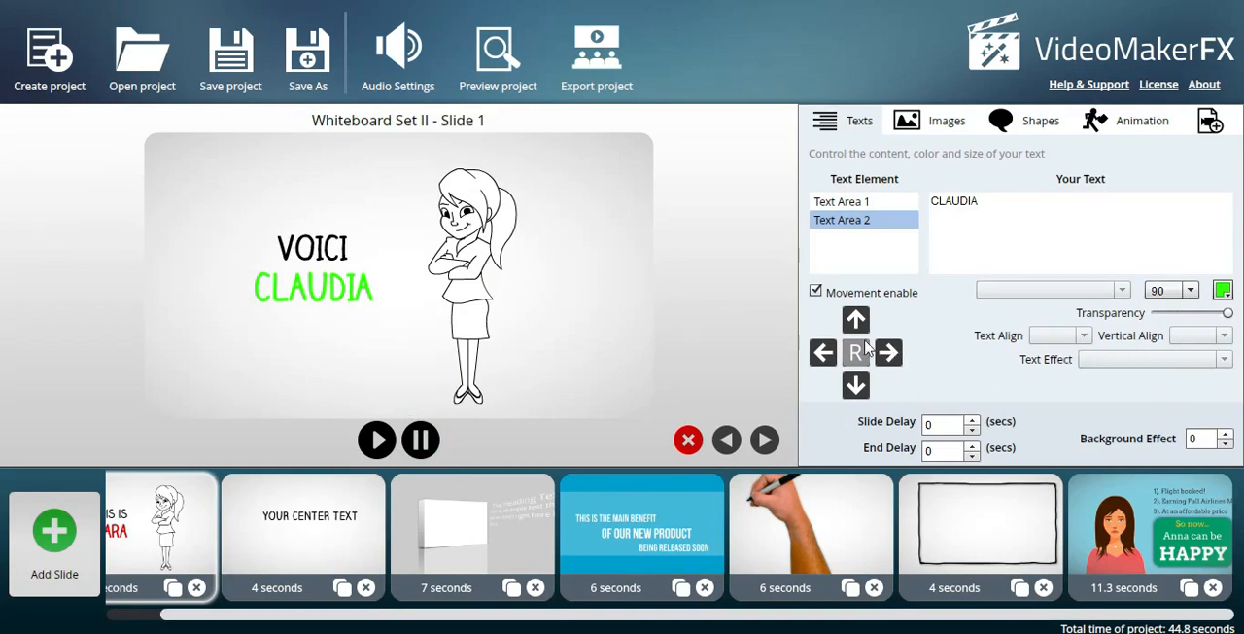
# Turn the CLAUDIA text's movement off and back on, and raise the slide delay to 6 seconds.
pyautogui.click(815, 292)
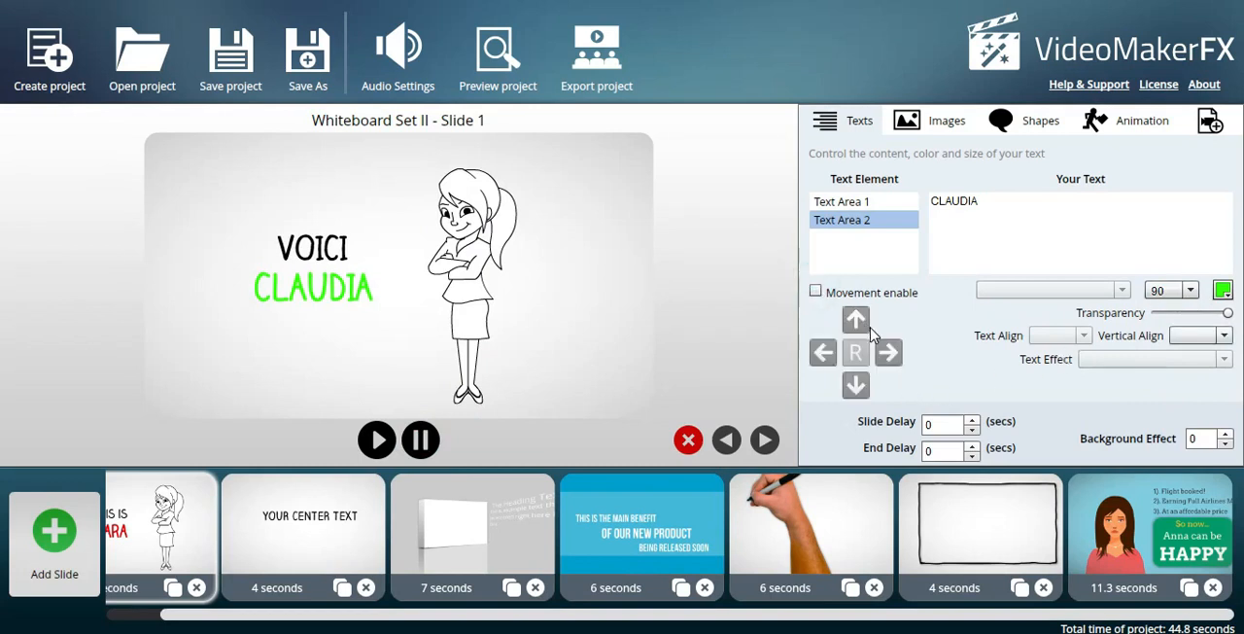
pyautogui.click(814, 291)
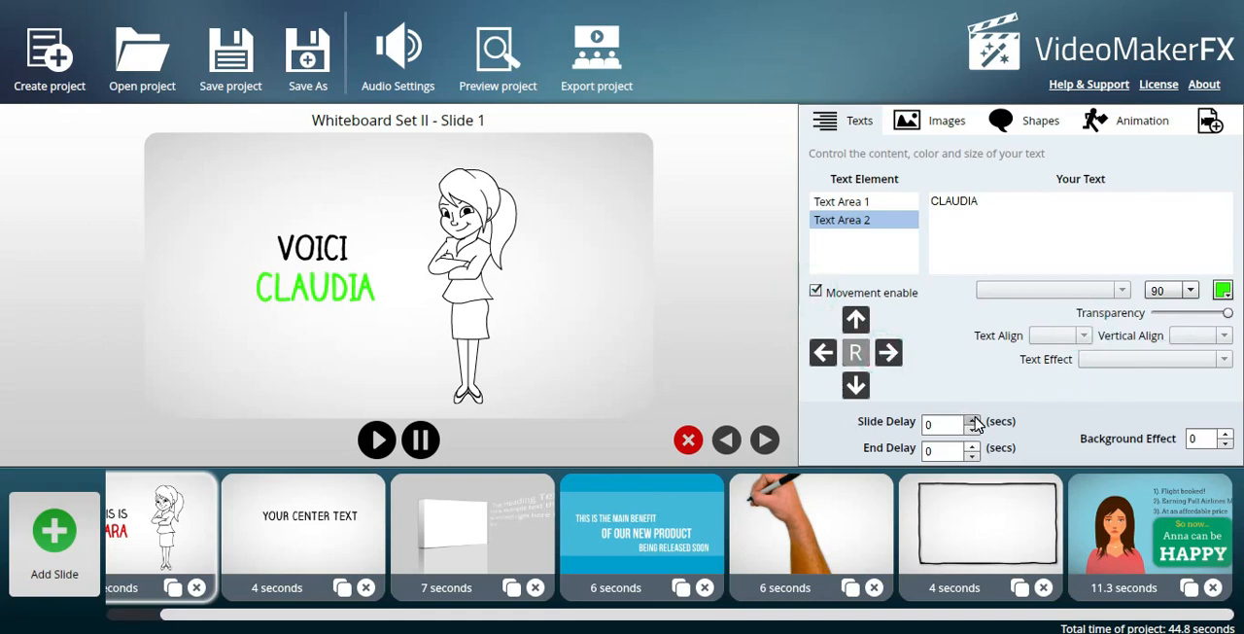
pyautogui.moveTo(352, 620); pyautogui.dragTo(130, 614)
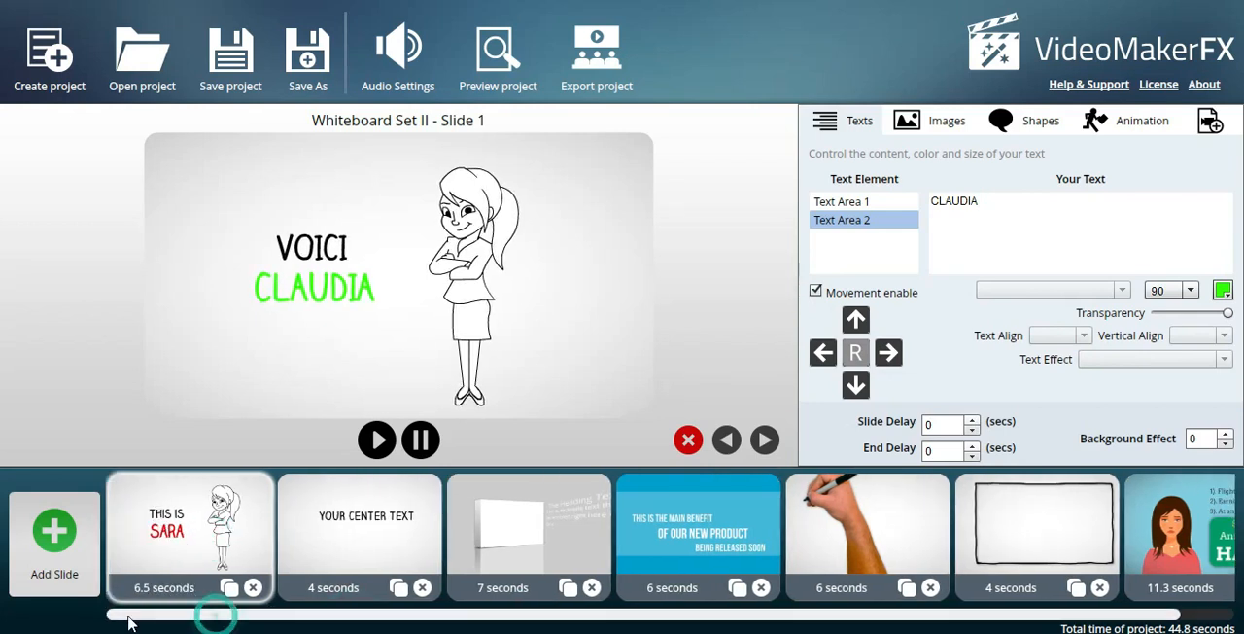
pyautogui.click(975, 419)
pyautogui.click(975, 419)
pyautogui.click(975, 419)
pyautogui.click(975, 418)
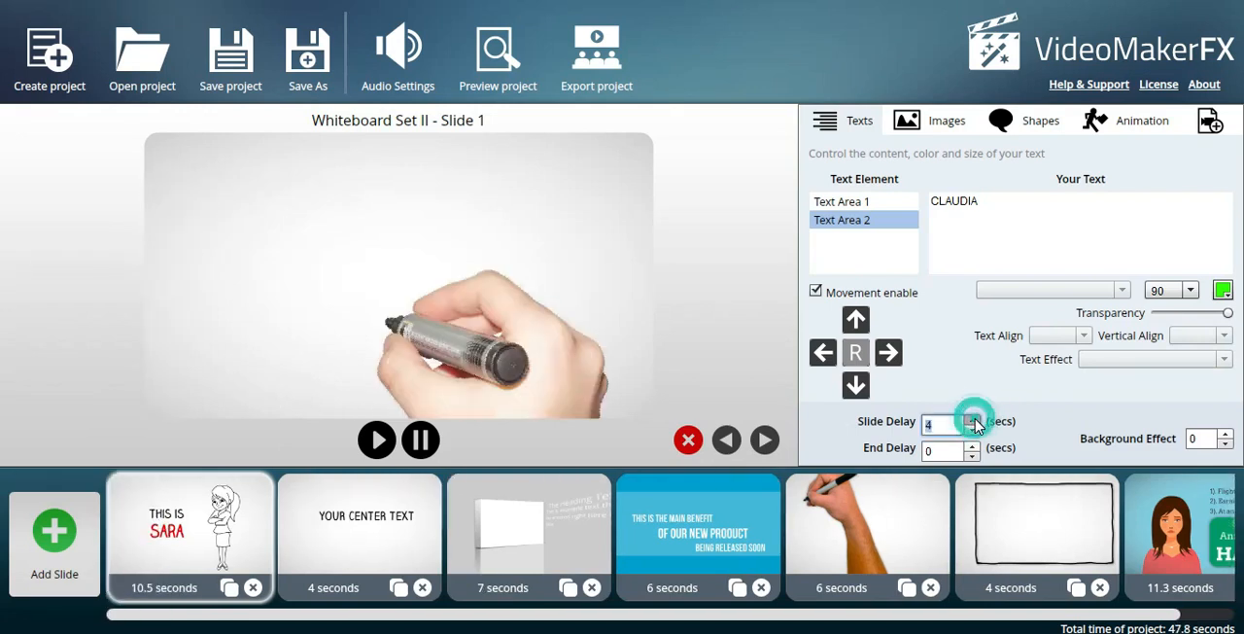
pyautogui.click(975, 419)
pyautogui.click(975, 419)
pyautogui.moveTo(285, 615); pyautogui.dragTo(160, 618)
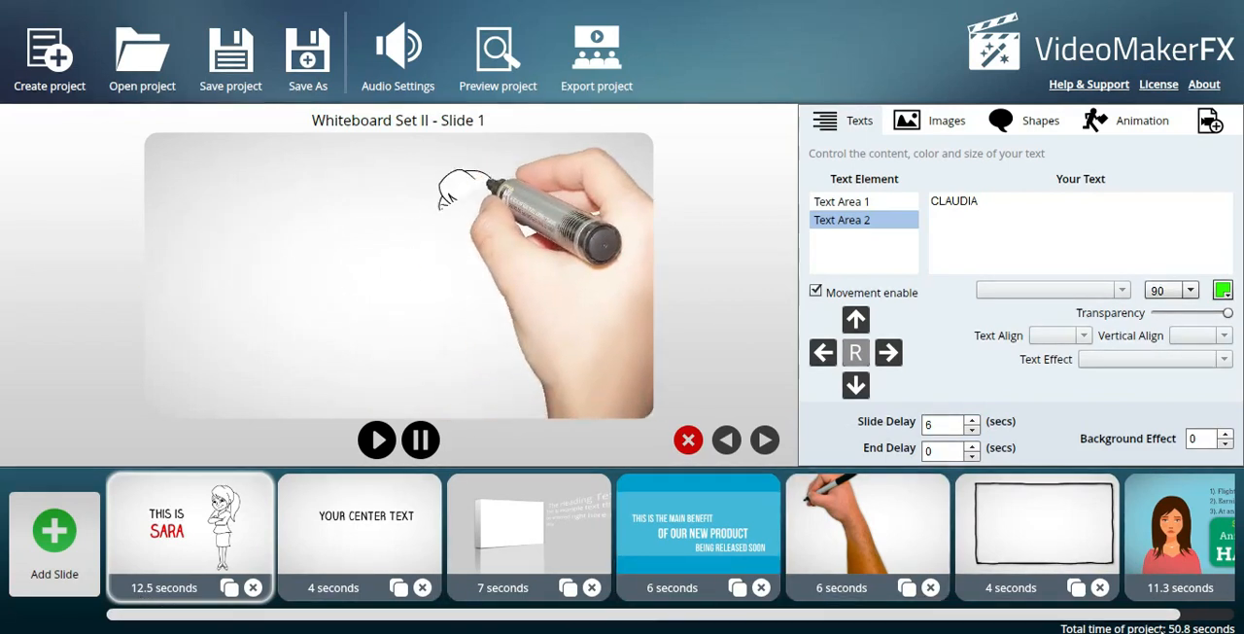
# Set the first slide's delay back to 0 seconds.
pyautogui.click(973, 429)
pyautogui.click(973, 430)
pyautogui.click(972, 430)
pyautogui.click(973, 429)
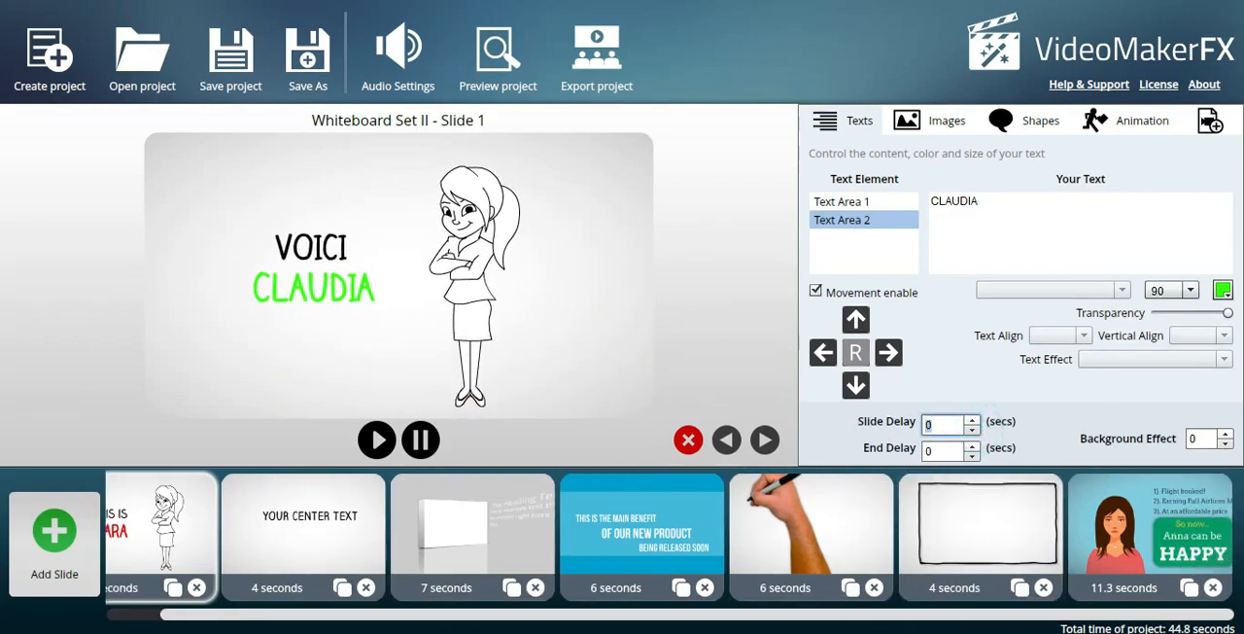
pyautogui.moveTo(860, 614); pyautogui.dragTo(641, 632)
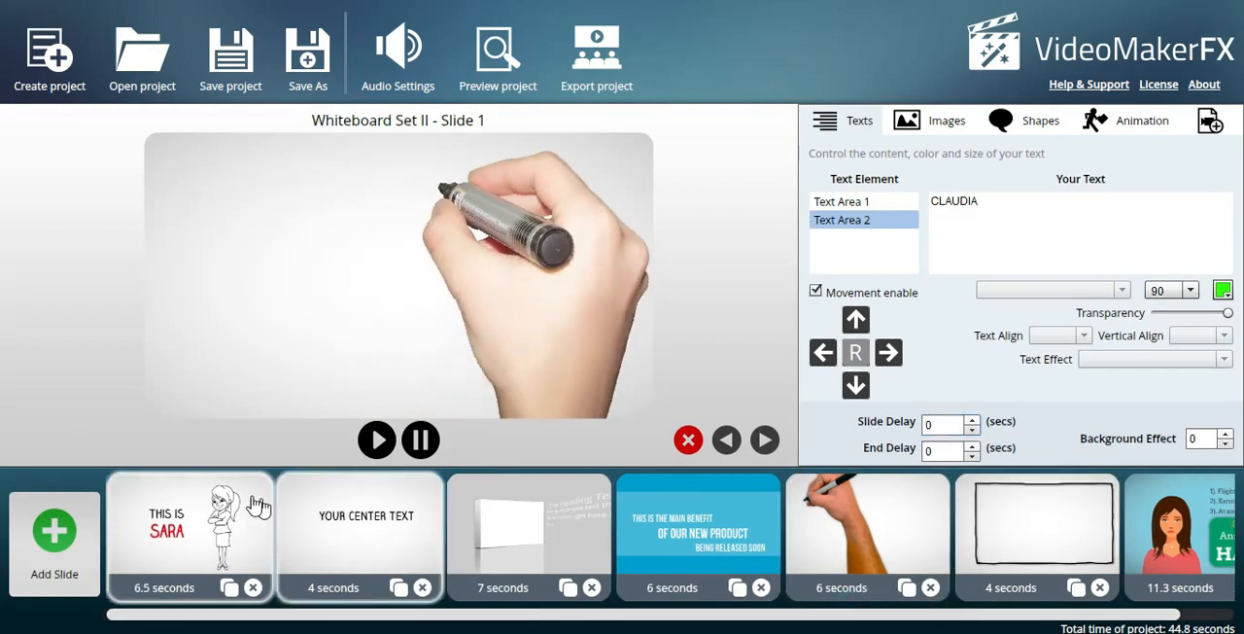
# Create a new project named VIDEO 1.
pyautogui.click(58, 60)
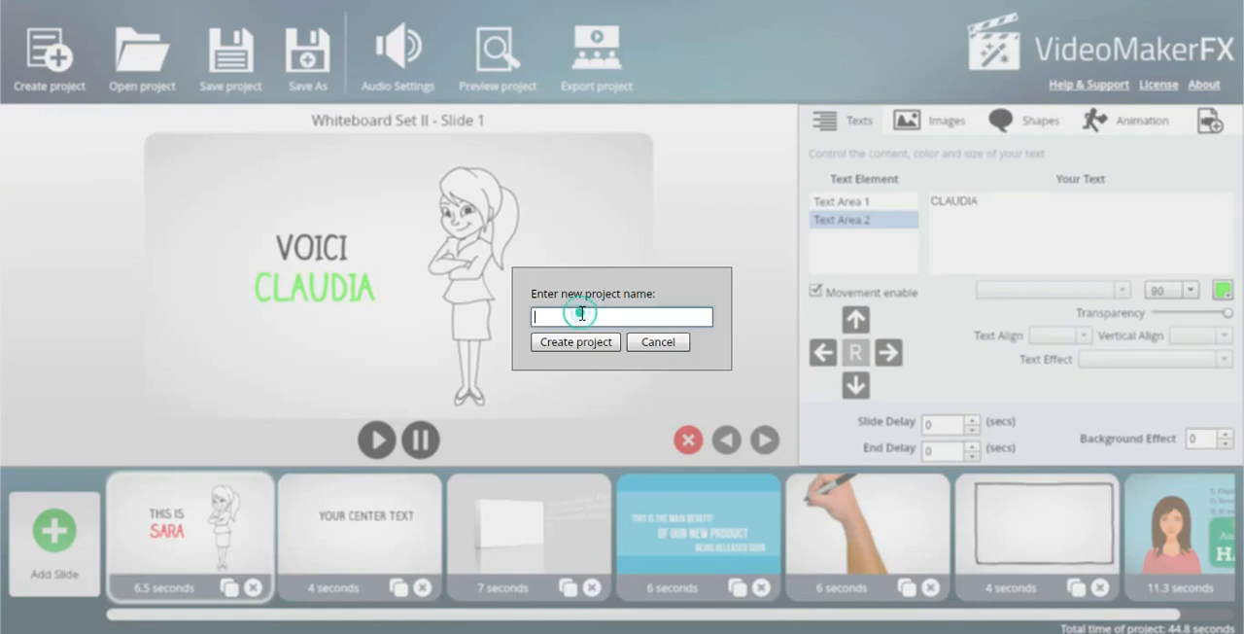
pyautogui.write('VIDEO')
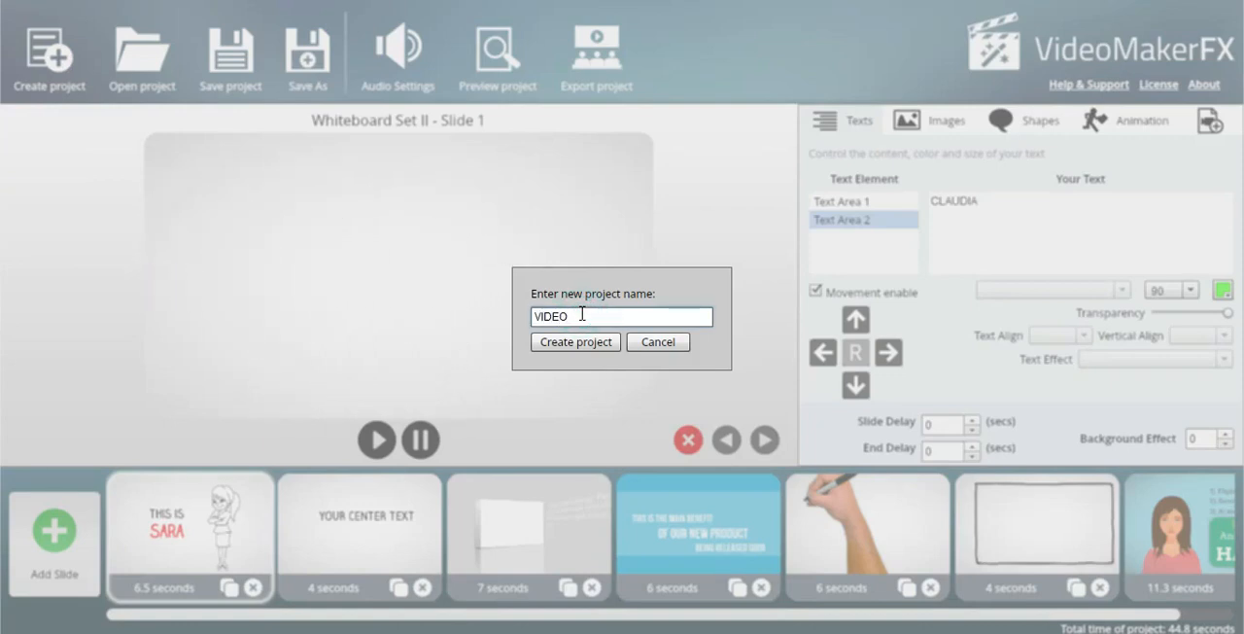
pyautogui.write(' 1')
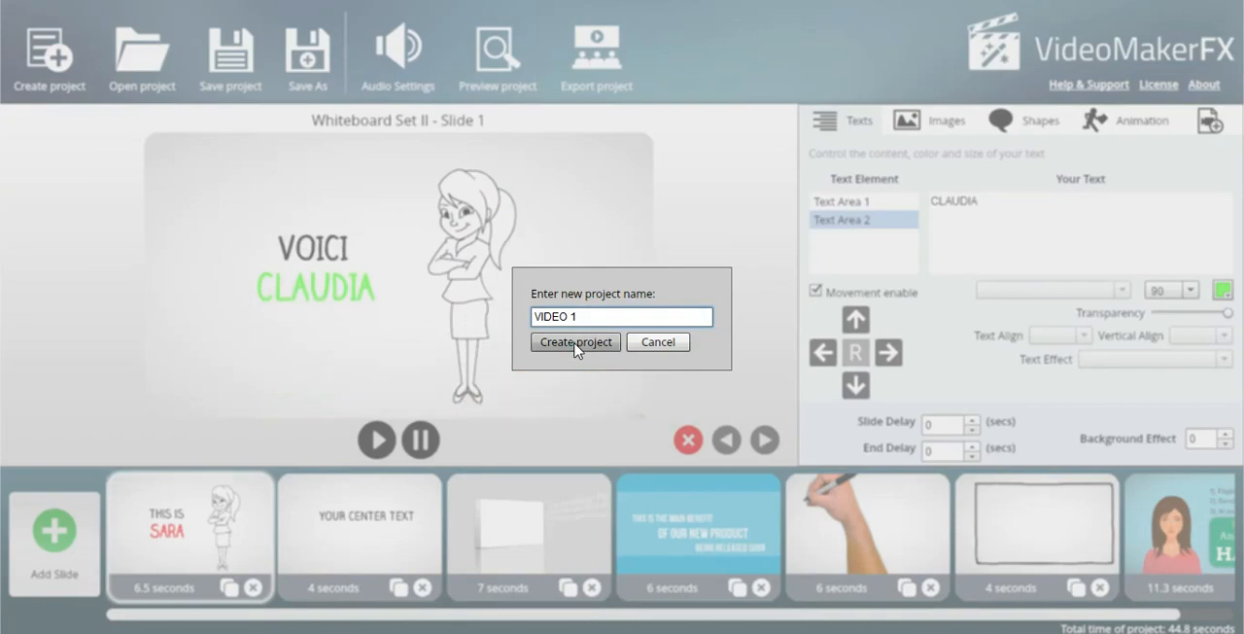
pyautogui.click(576, 342)
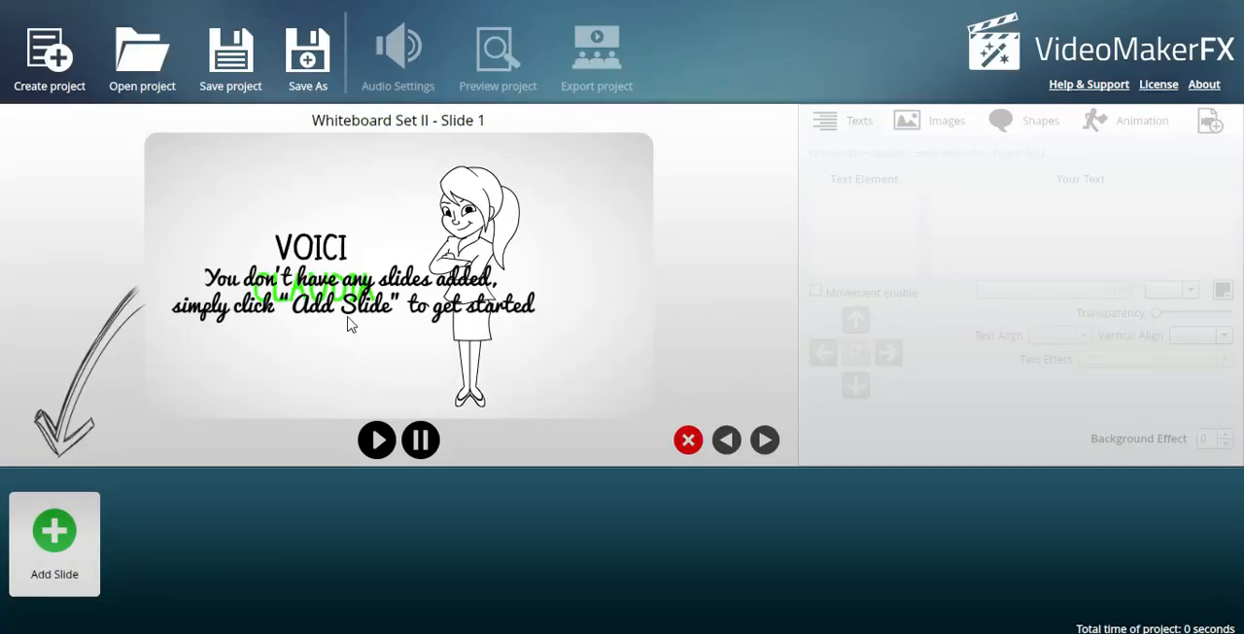
# Add Slide 1 of the Character Frank theme to the empty project.
pyautogui.click(77, 550)
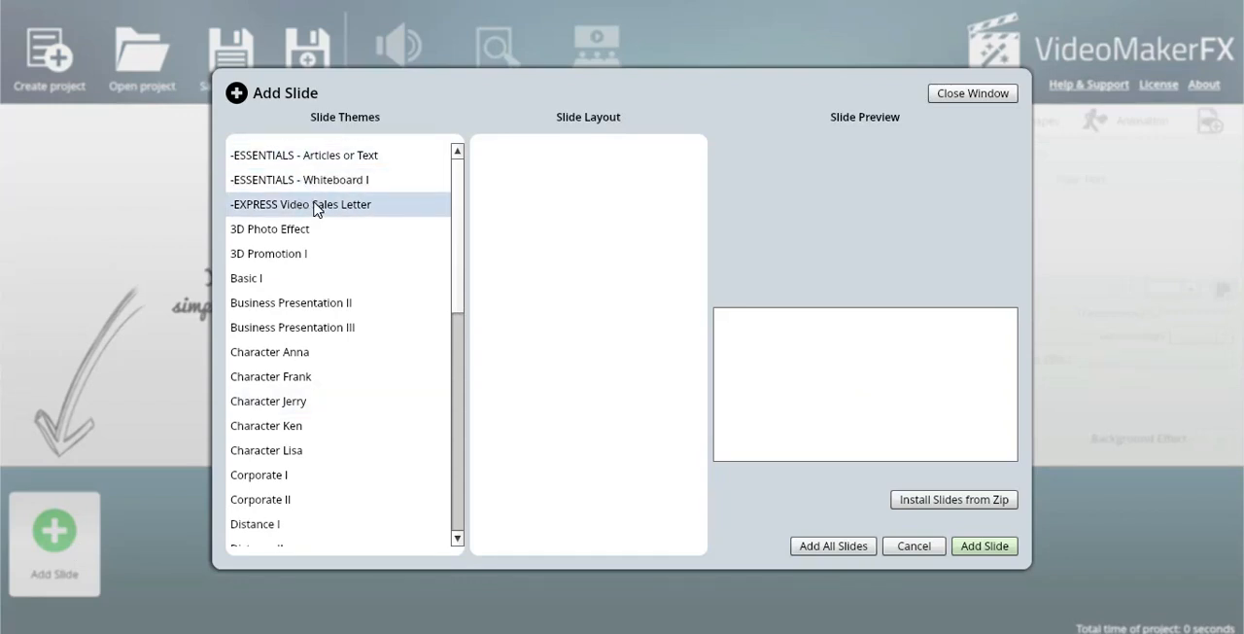
pyautogui.click(321, 311)
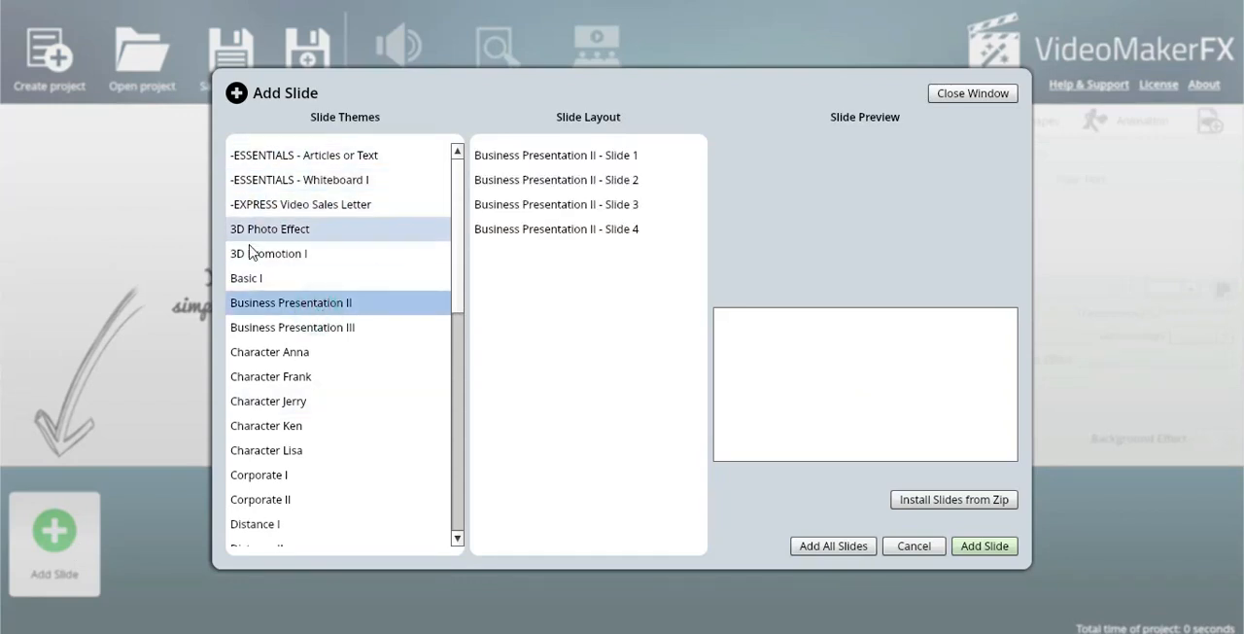
pyautogui.click(292, 183)
pyautogui.click(311, 205)
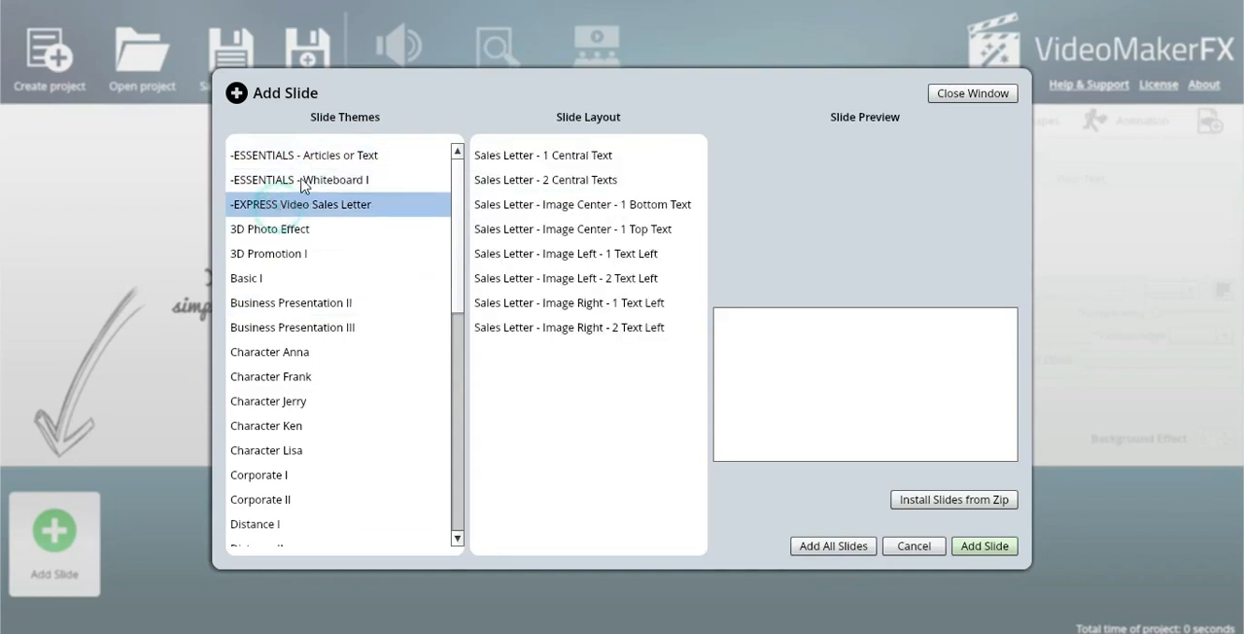
pyautogui.click(313, 158)
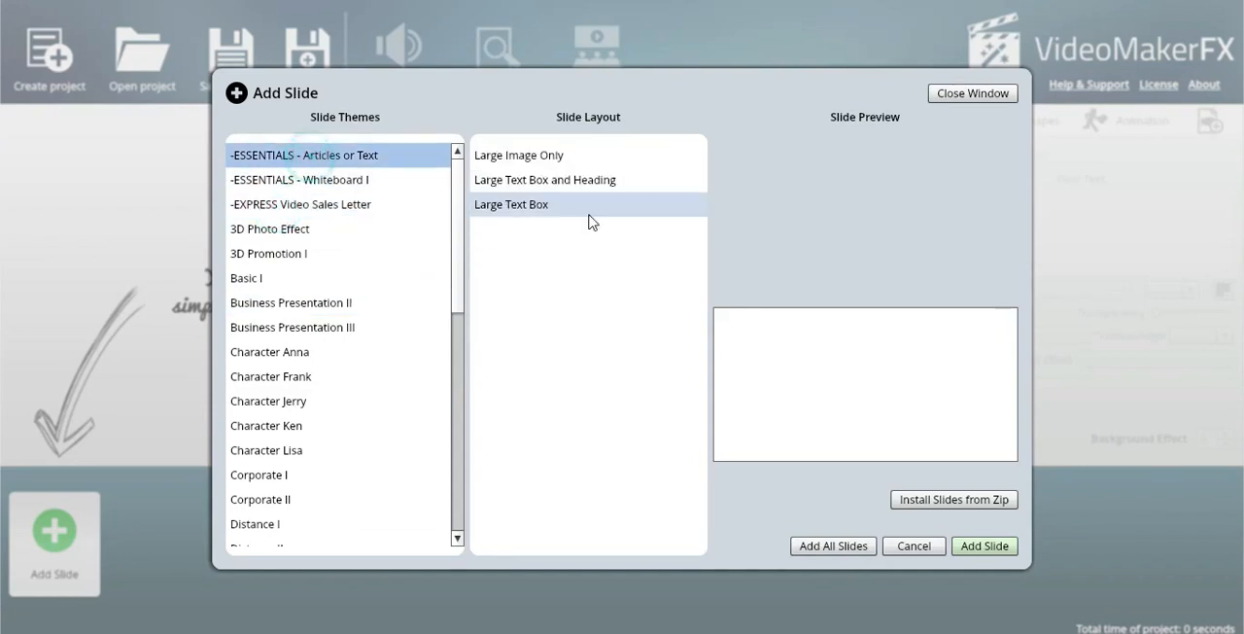
pyautogui.click(258, 356)
pyautogui.click(262, 379)
pyautogui.click(544, 156)
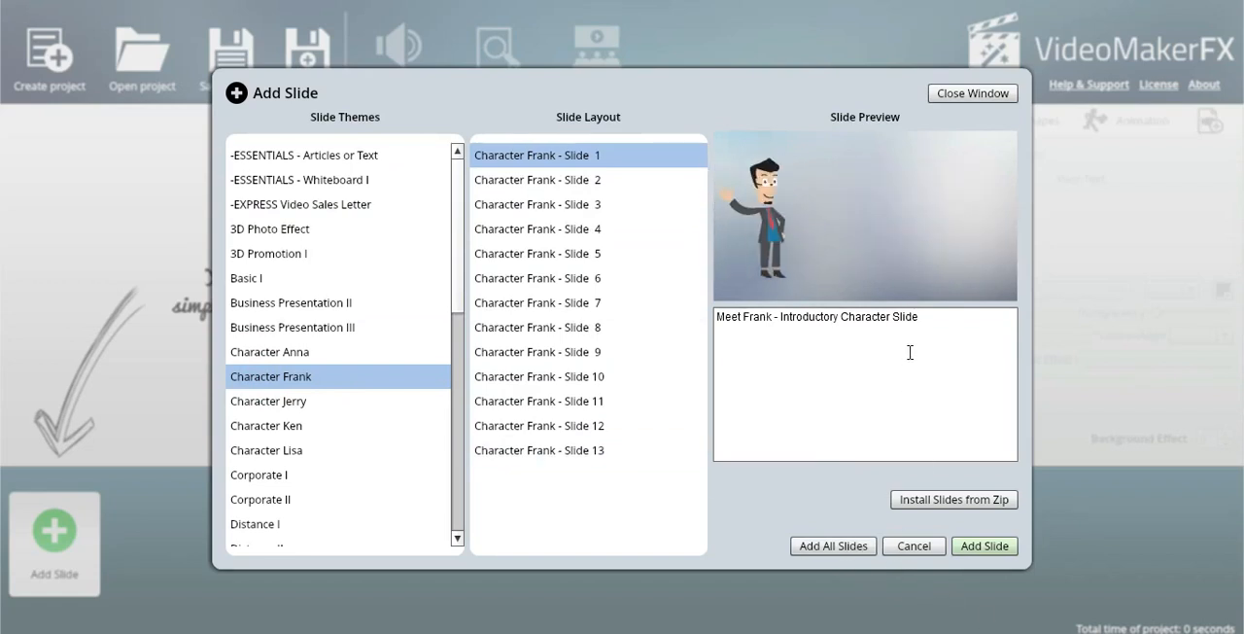
pyautogui.click(981, 546)
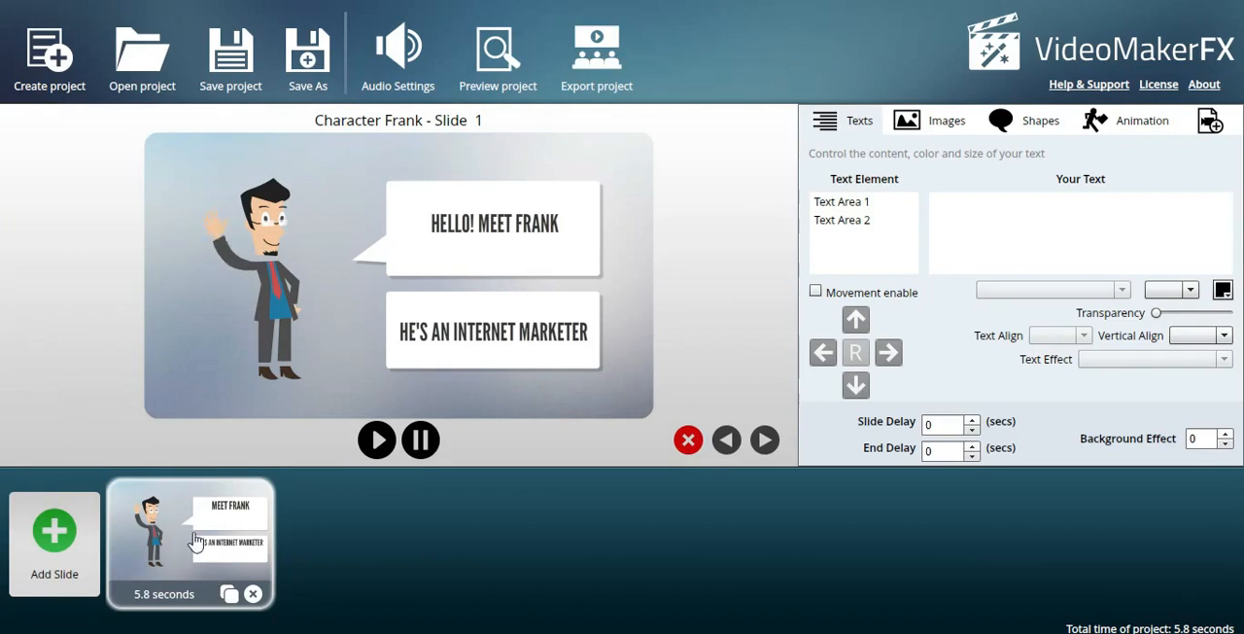
# Replace the Frank slide's speech bubble text with SALUT C EST FRANCK.
pyautogui.click(866, 201)
pyautogui.click(1063, 206)
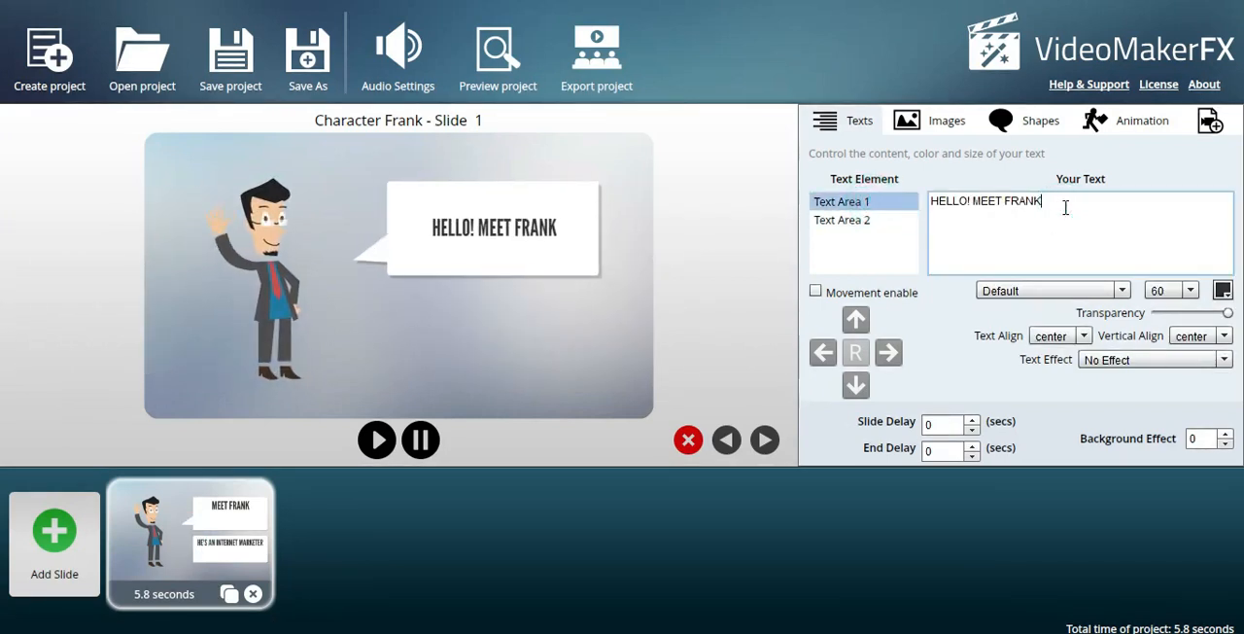
pyautogui.press('BackSpace')
pyautogui.press('BackSpace')
pyautogui.press('BackSpace')
pyautogui.press('BackSpace')
pyautogui.press('BackSpace')
pyautogui.press('BackSpace')
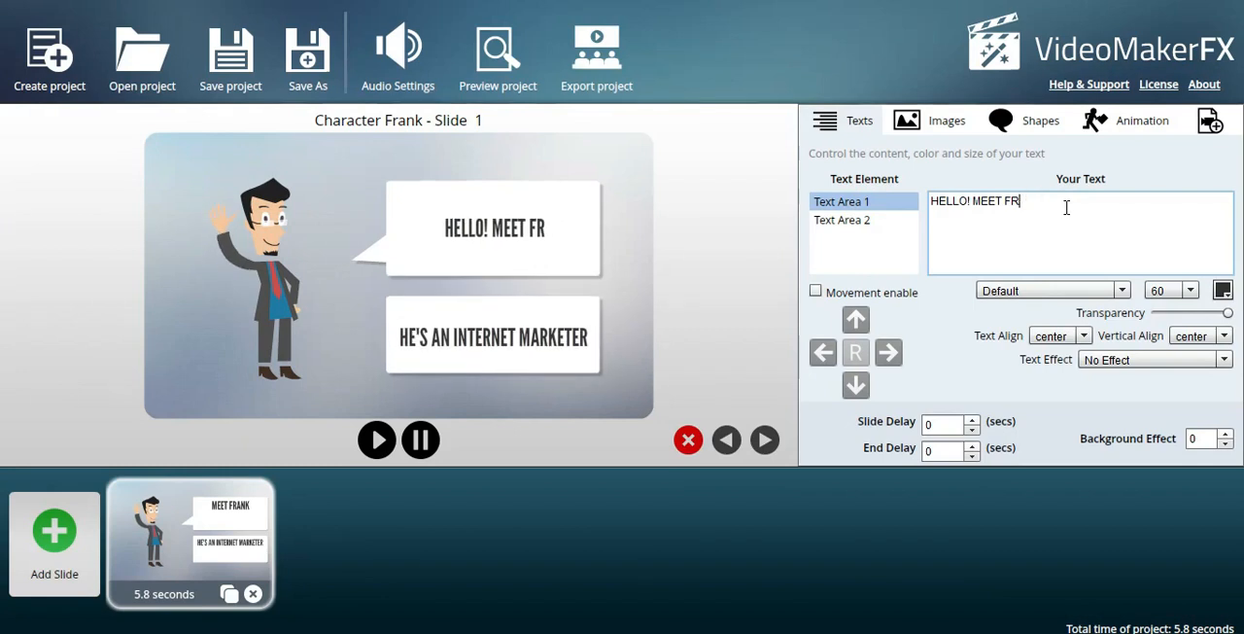
pyautogui.press('BackSpace')
pyautogui.press('BackSpace')
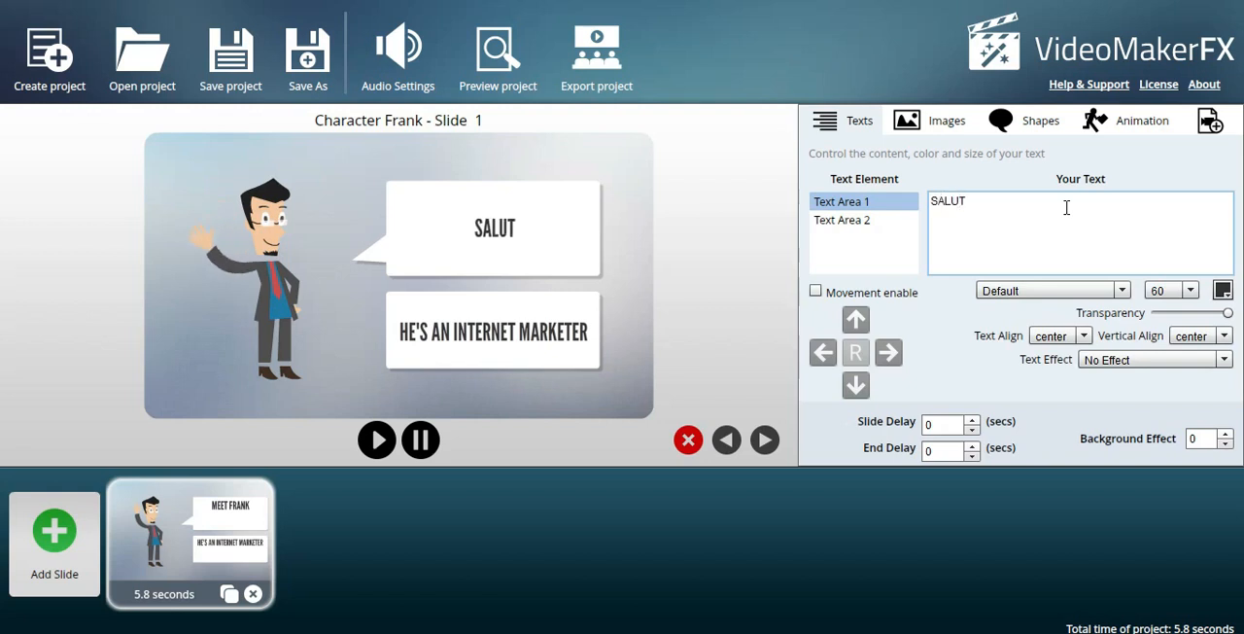
pyautogui.write('C EST FRANCK')
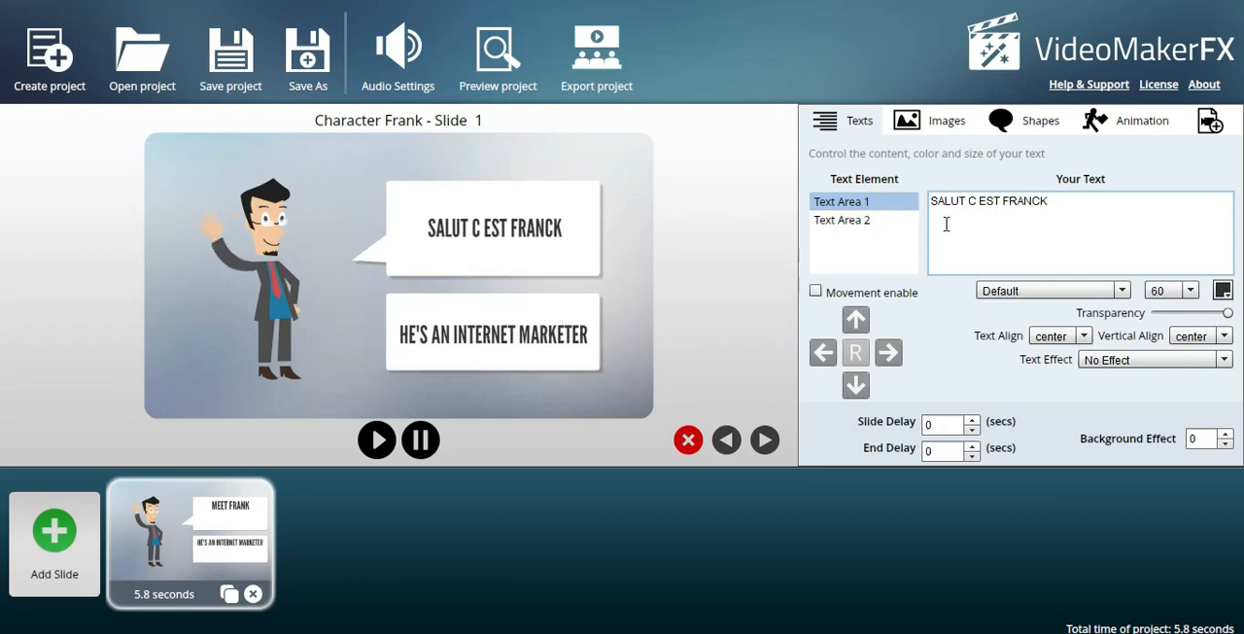
# Replace the text of the slide's second text area with JE SUIS UN VENDEUR.
pyautogui.click(844, 222)
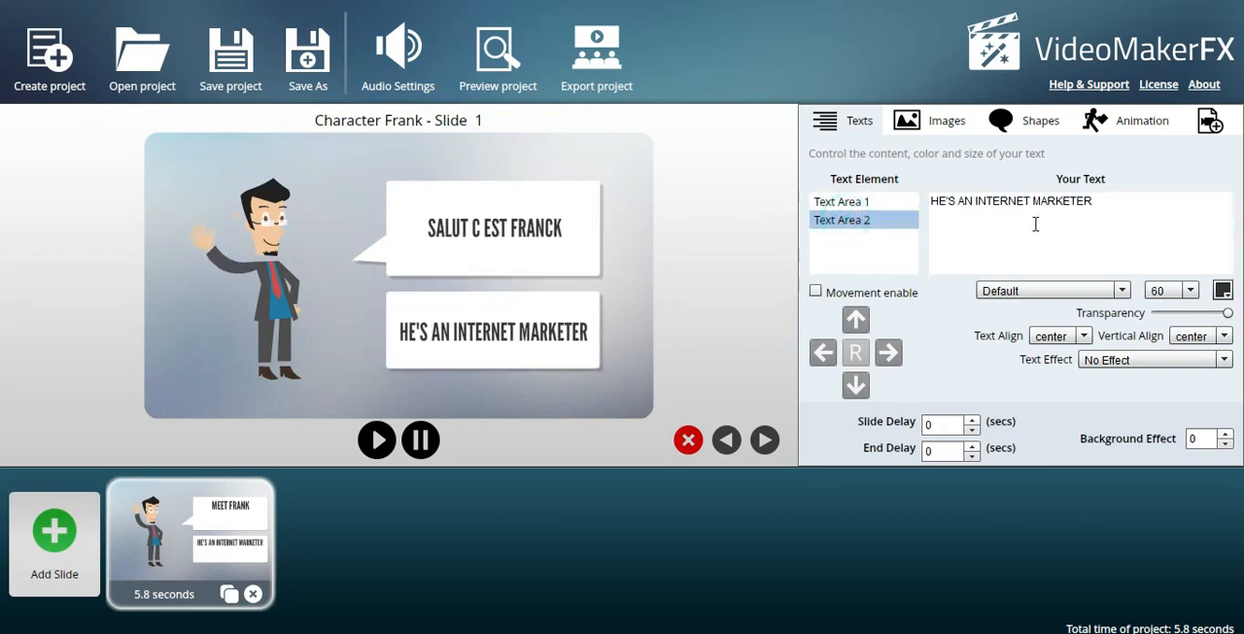
pyautogui.moveTo(1113, 205); pyautogui.dragTo(932, 204)
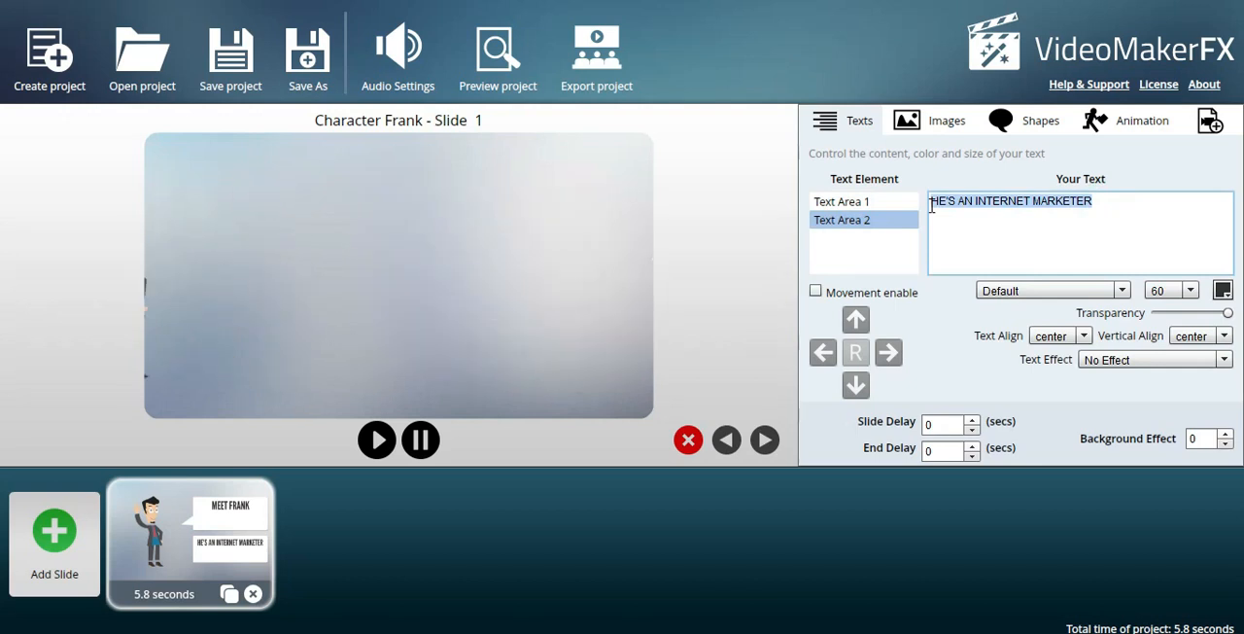
pyautogui.press('BackSpace')
pyautogui.write('JE SUIS')
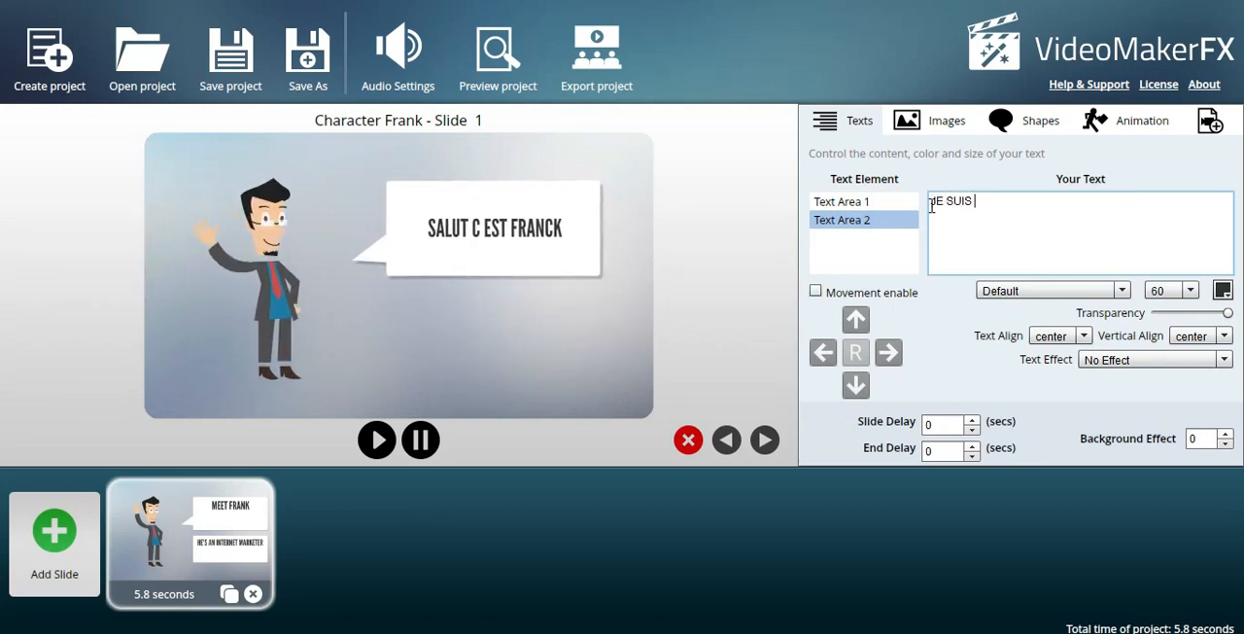
pyautogui.write('UN VENDEUR')
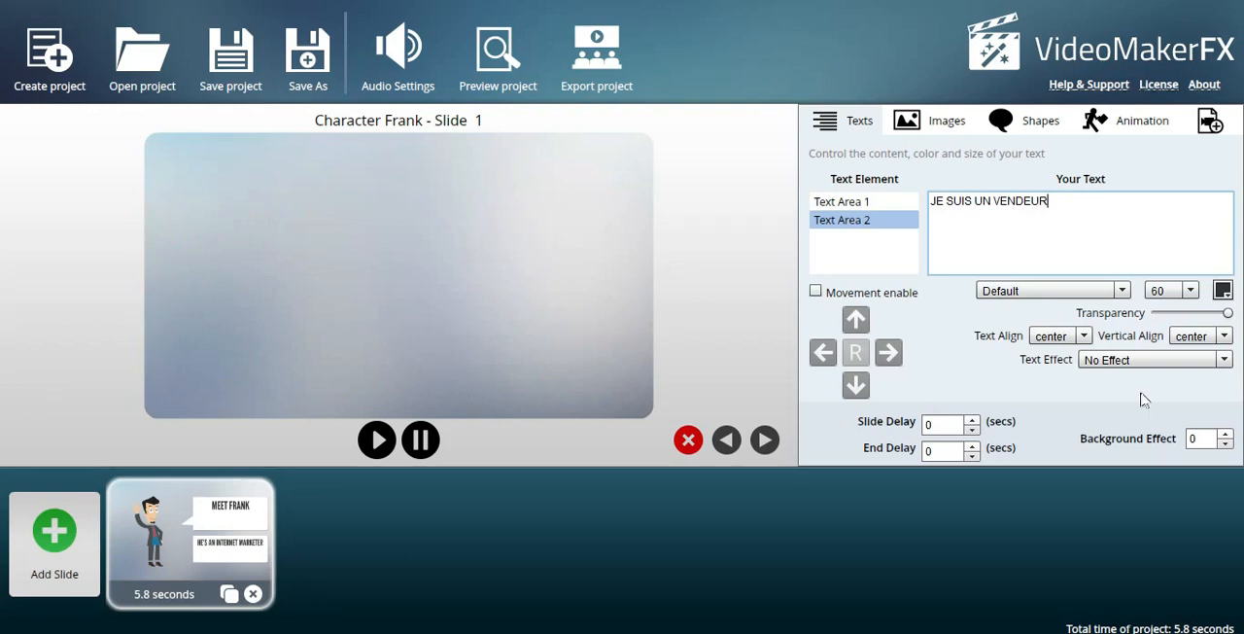
# Set the second text area's font size to 65 and its colour to orange.
pyautogui.click(1190, 290)
pyautogui.click(1159, 352)
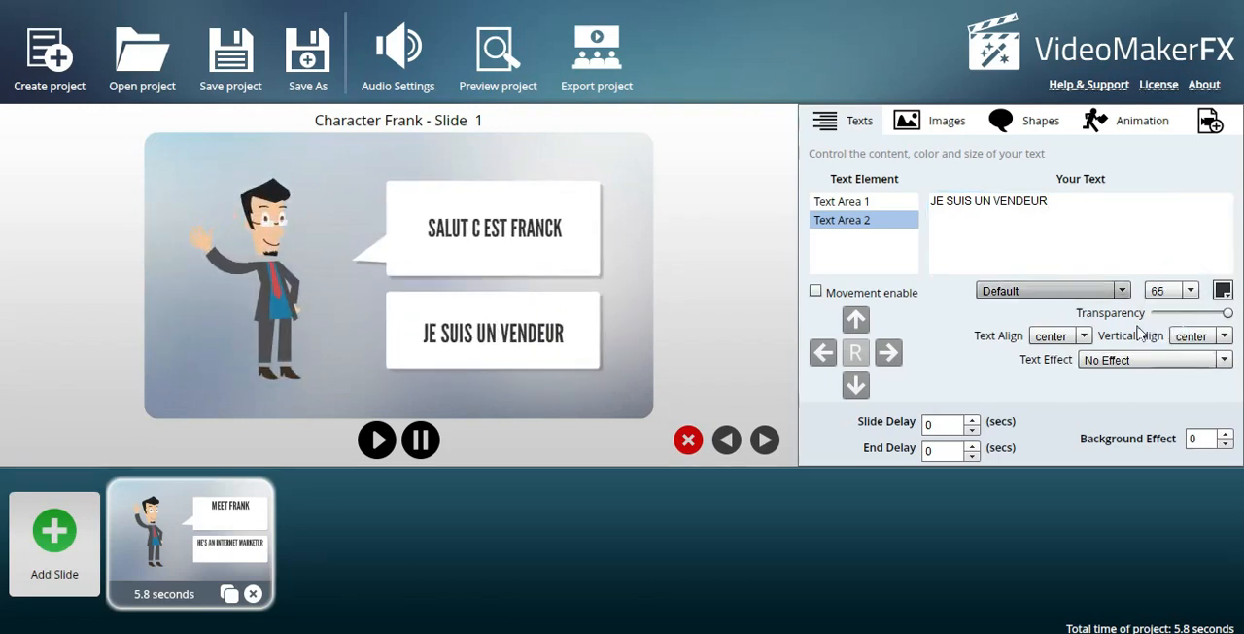
pyautogui.click(1224, 290)
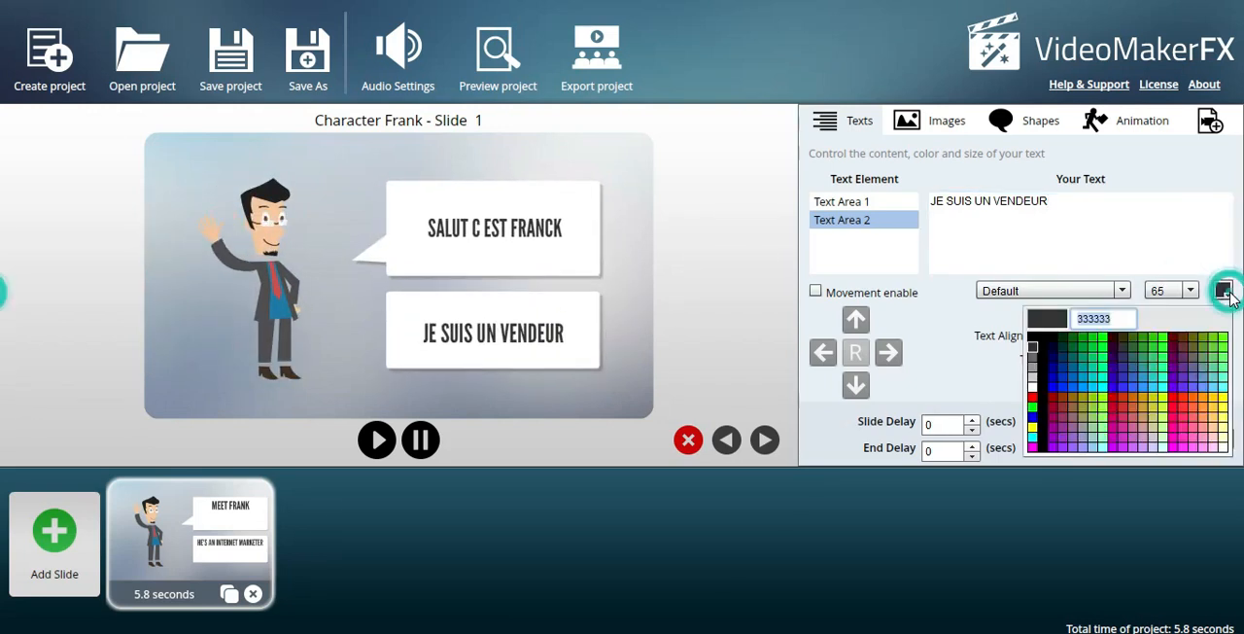
pyautogui.click(1205, 416)
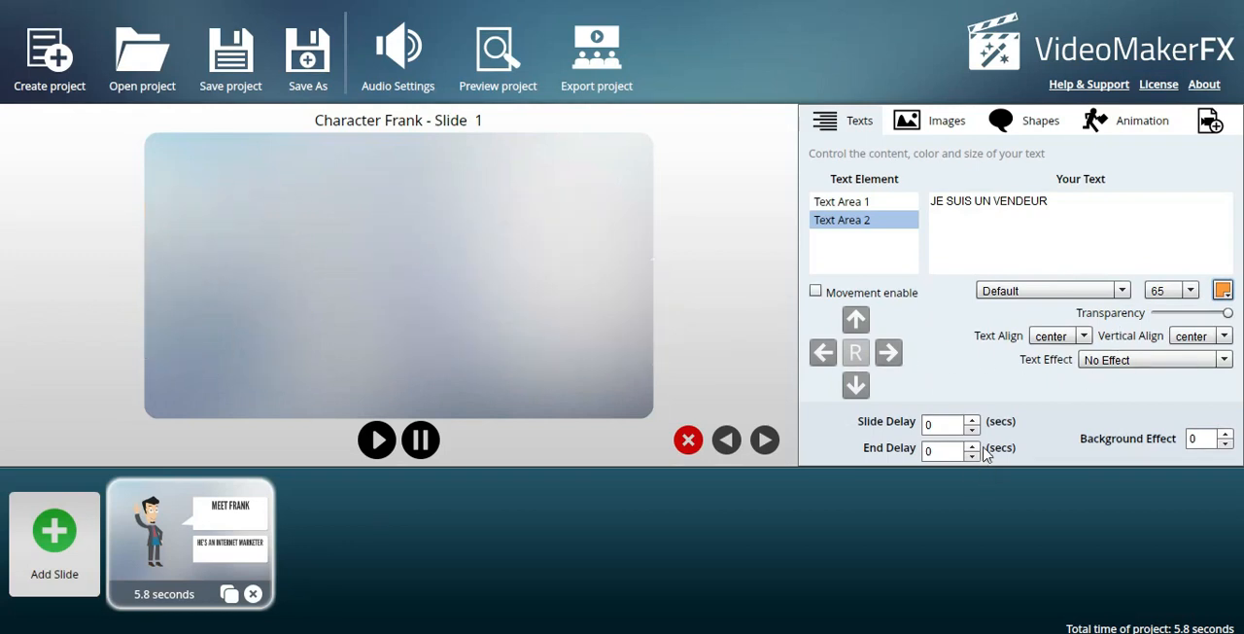
# Set the slide's background effect to 4.
pyautogui.click(1226, 434)
pyautogui.click(1227, 434)
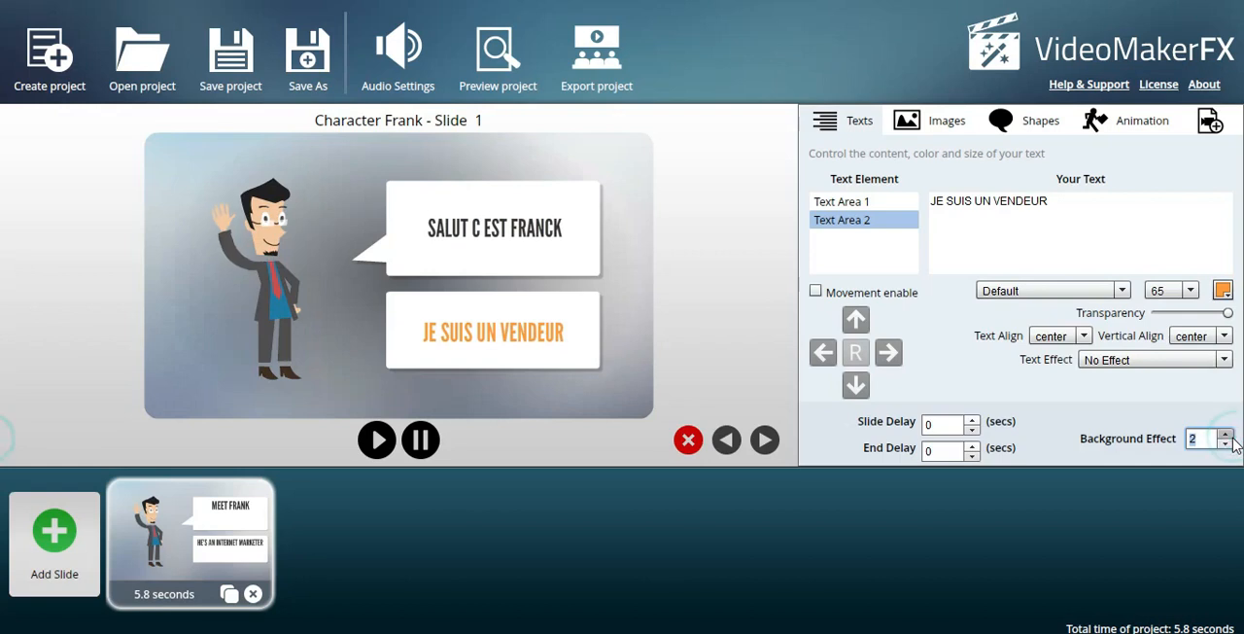
pyautogui.click(1227, 434)
pyautogui.click(1227, 434)
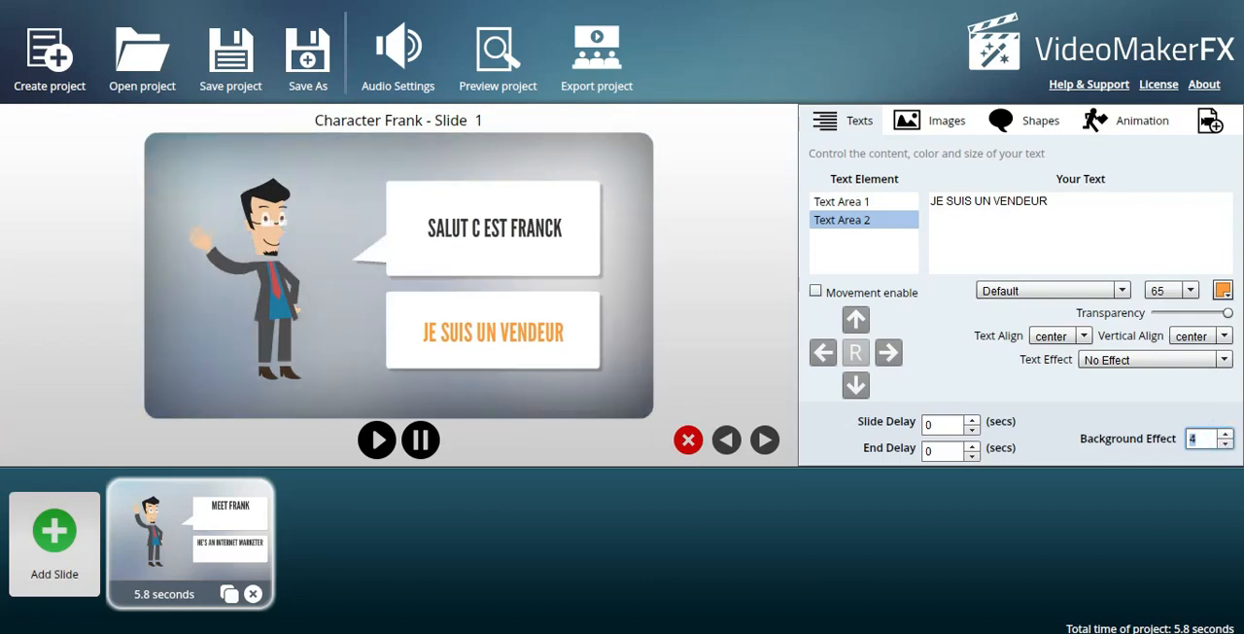
# Try blueinnershadow.png from the Backgrounds - Pattern gallery as the slide's background image, and clear it again.
pyautogui.click(947, 122)
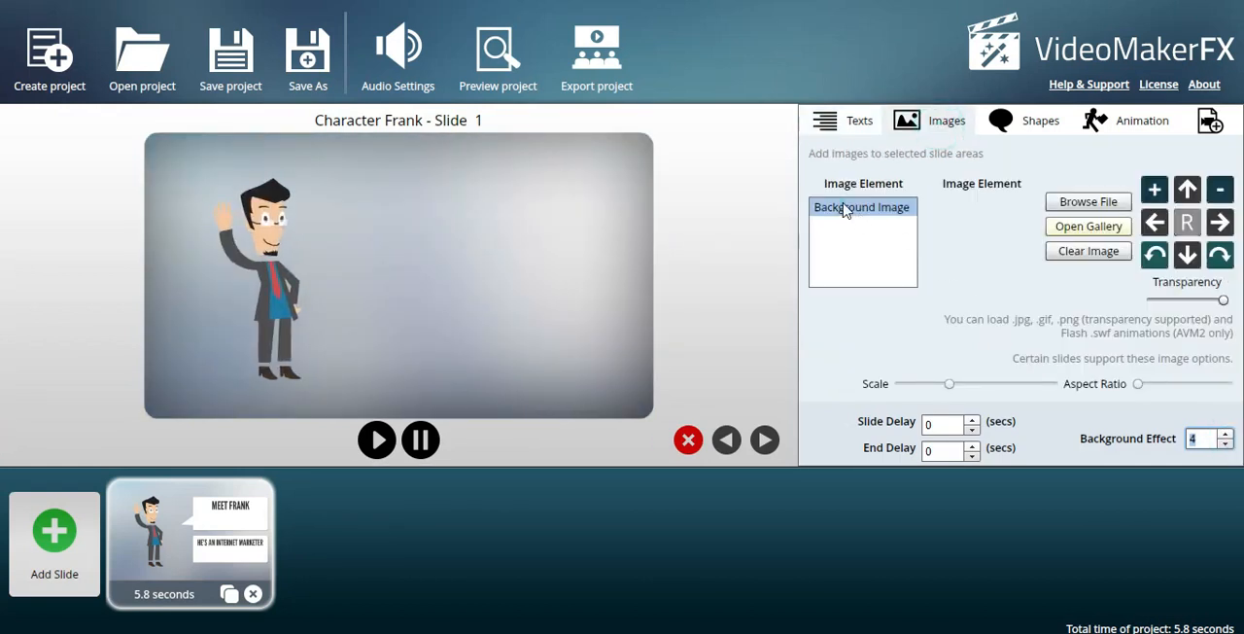
pyautogui.click(1080, 228)
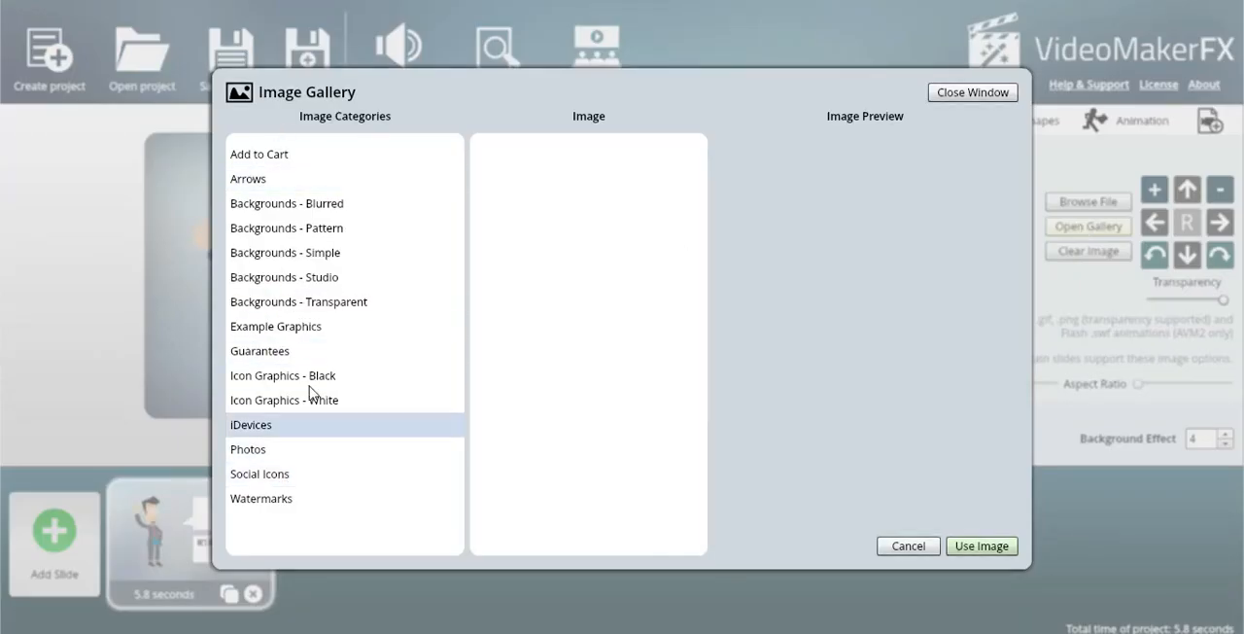
pyautogui.click(316, 203)
pyautogui.click(316, 227)
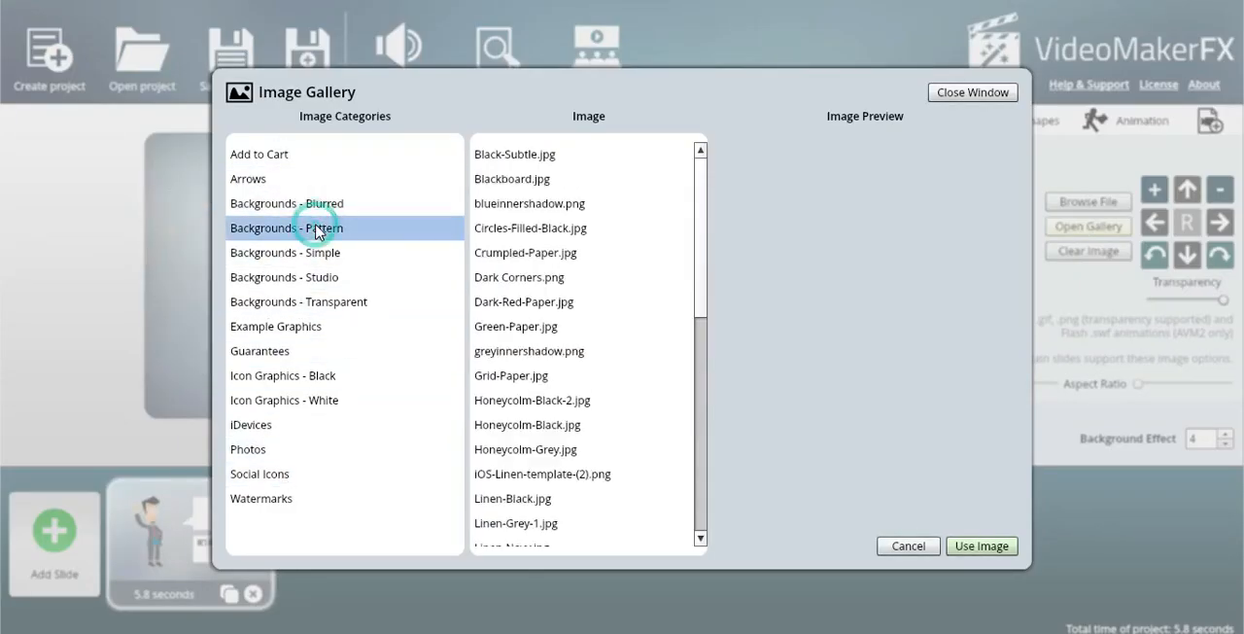
pyautogui.click(481, 159)
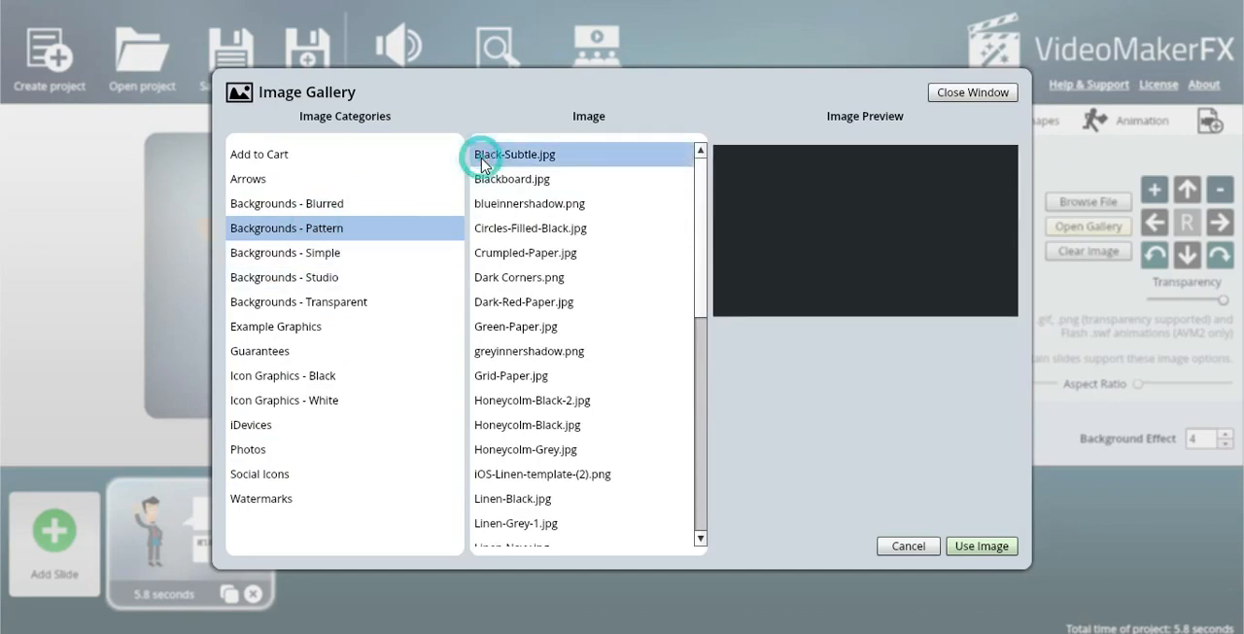
pyautogui.click(486, 203)
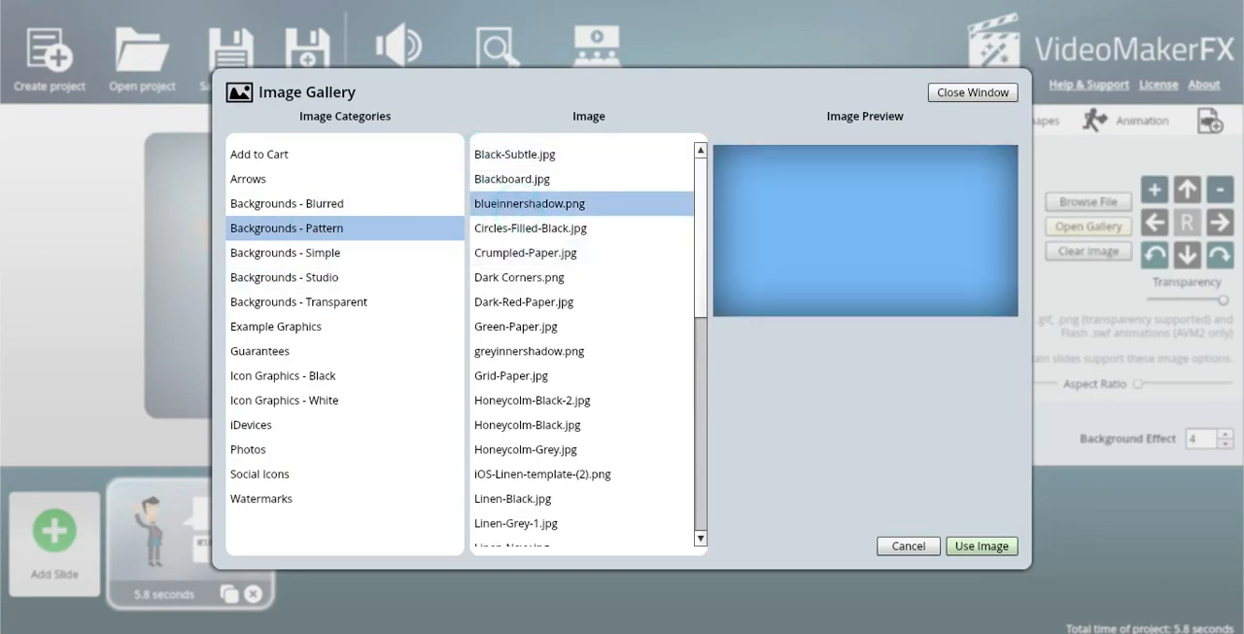
pyautogui.click(970, 550)
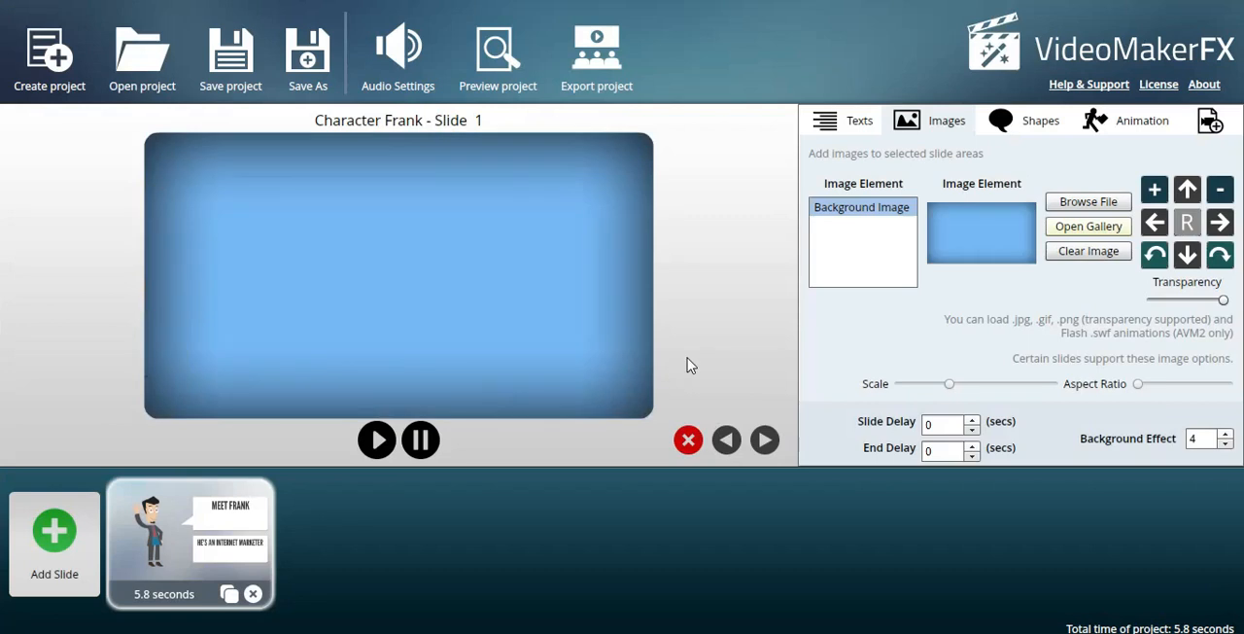
pyautogui.click(1085, 254)
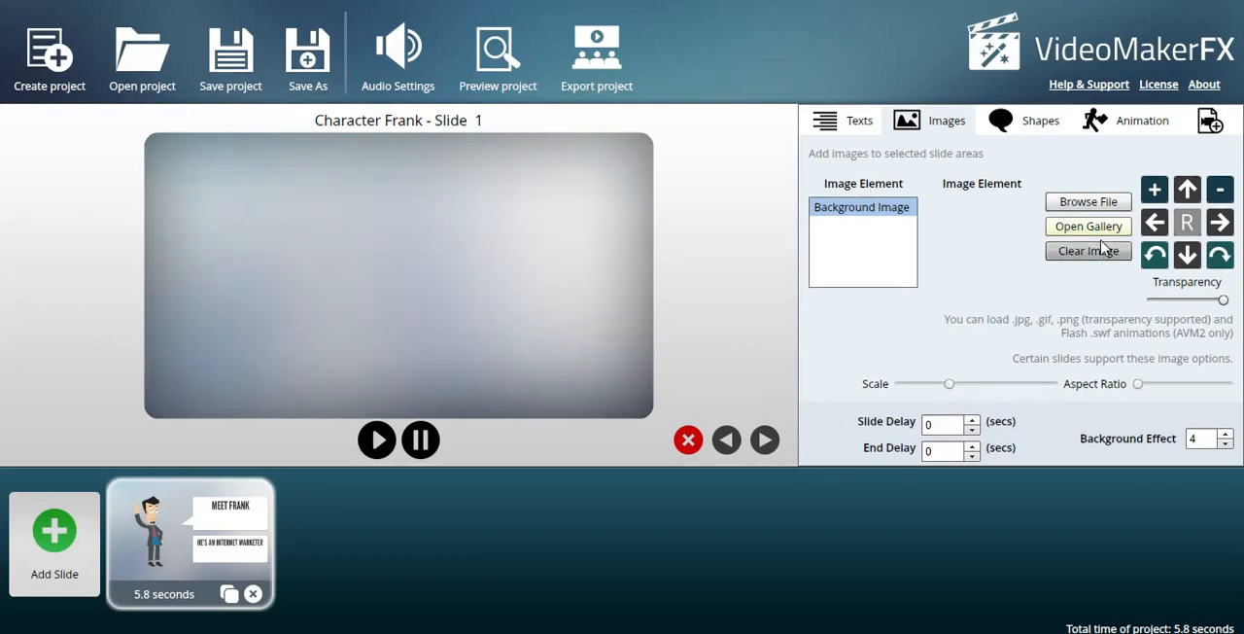
# Reposition Shape 1, the speech bubble behind the greeting, slightly left of its original place on the slide.
pyautogui.click(1016, 117)
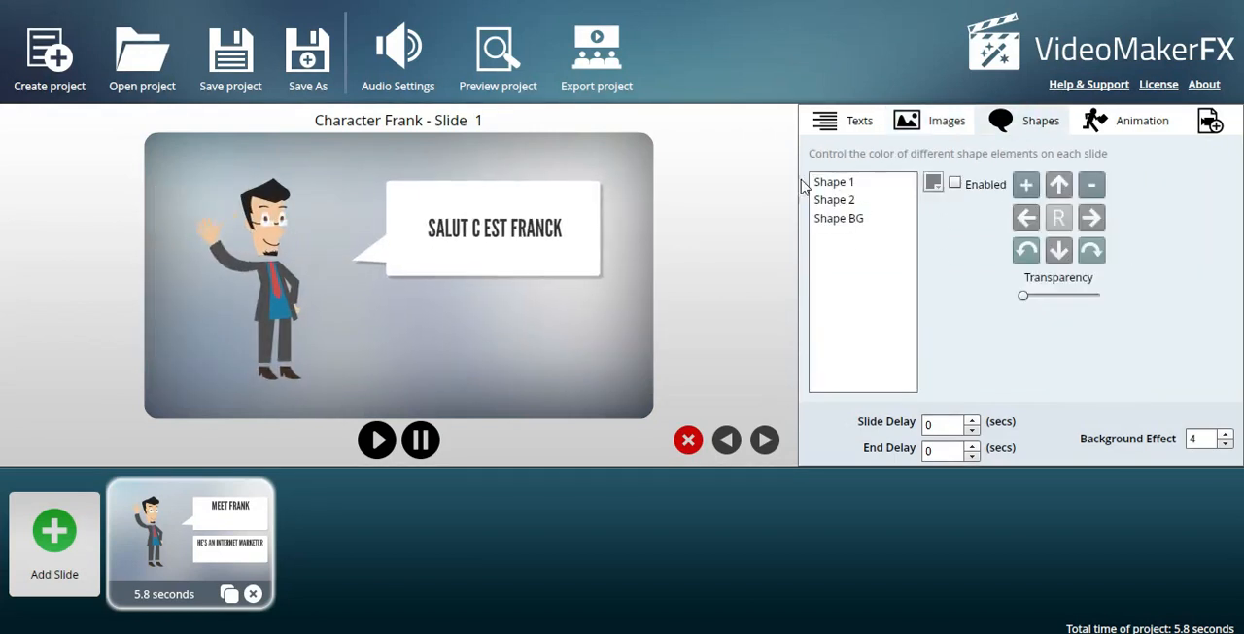
pyautogui.click(841, 183)
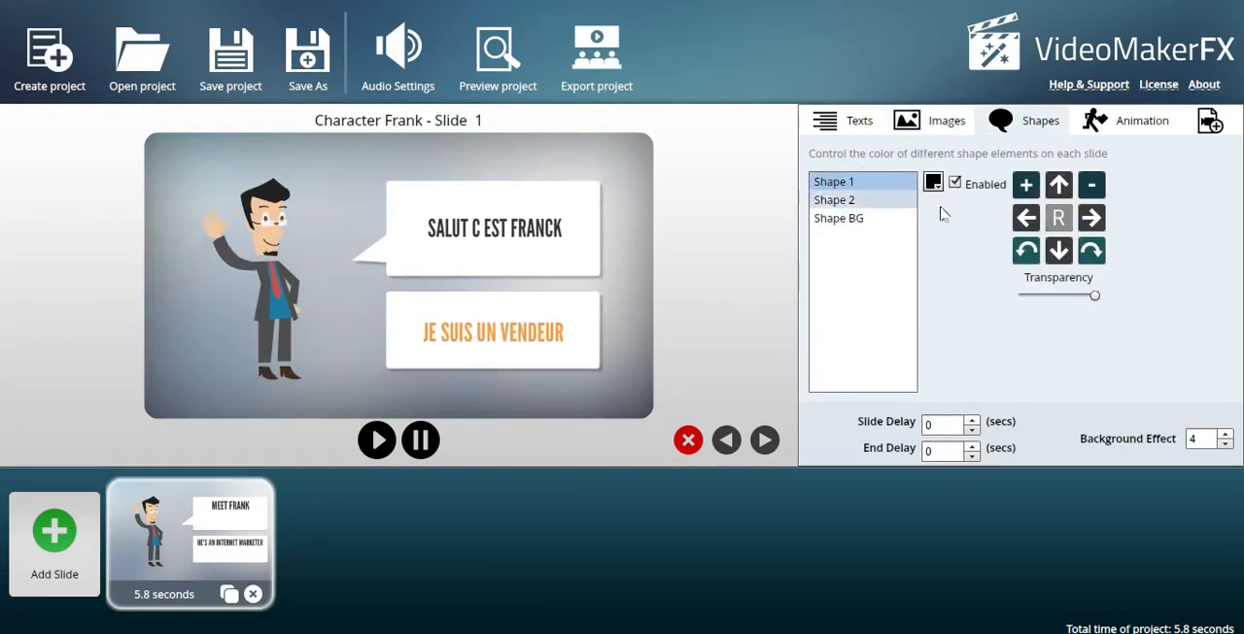
pyautogui.click(1096, 224)
pyautogui.click(1096, 224)
pyautogui.click(1095, 224)
pyautogui.click(1096, 224)
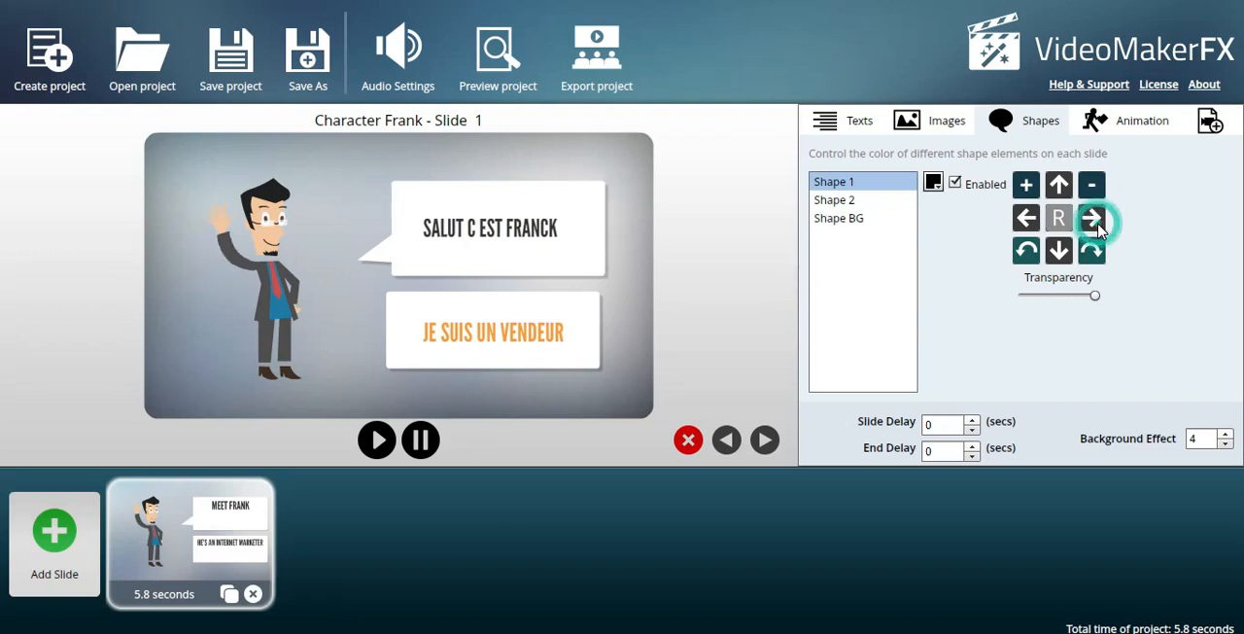
pyautogui.click(1025, 219)
pyautogui.click(1024, 219)
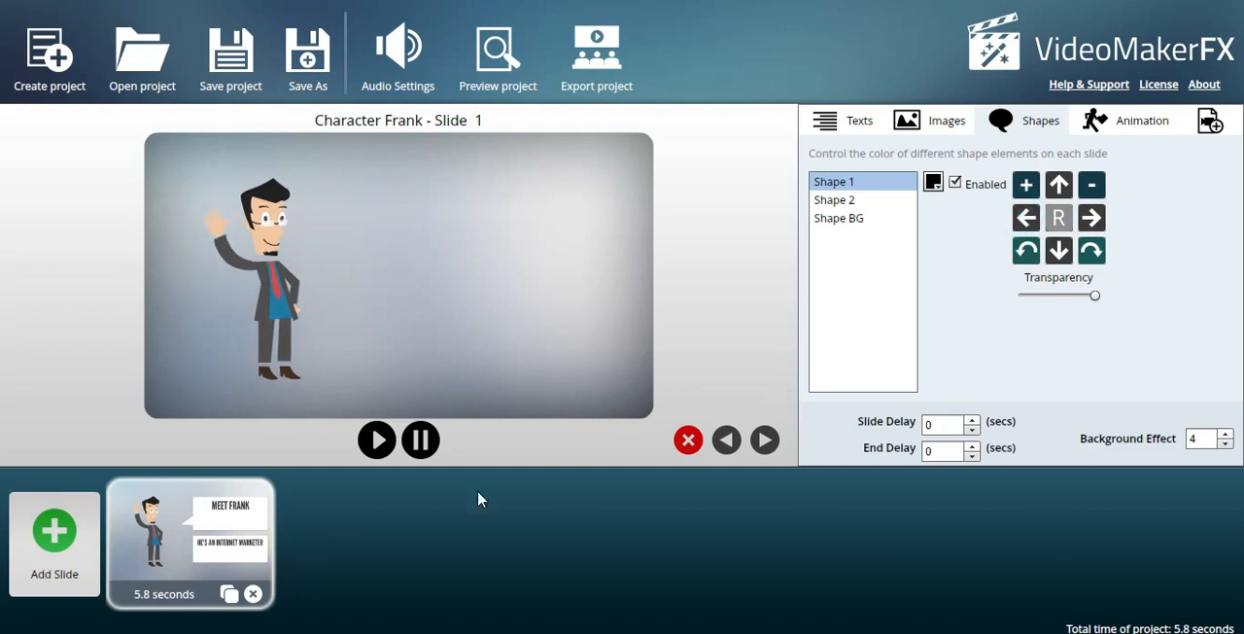
pyautogui.click(836, 220)
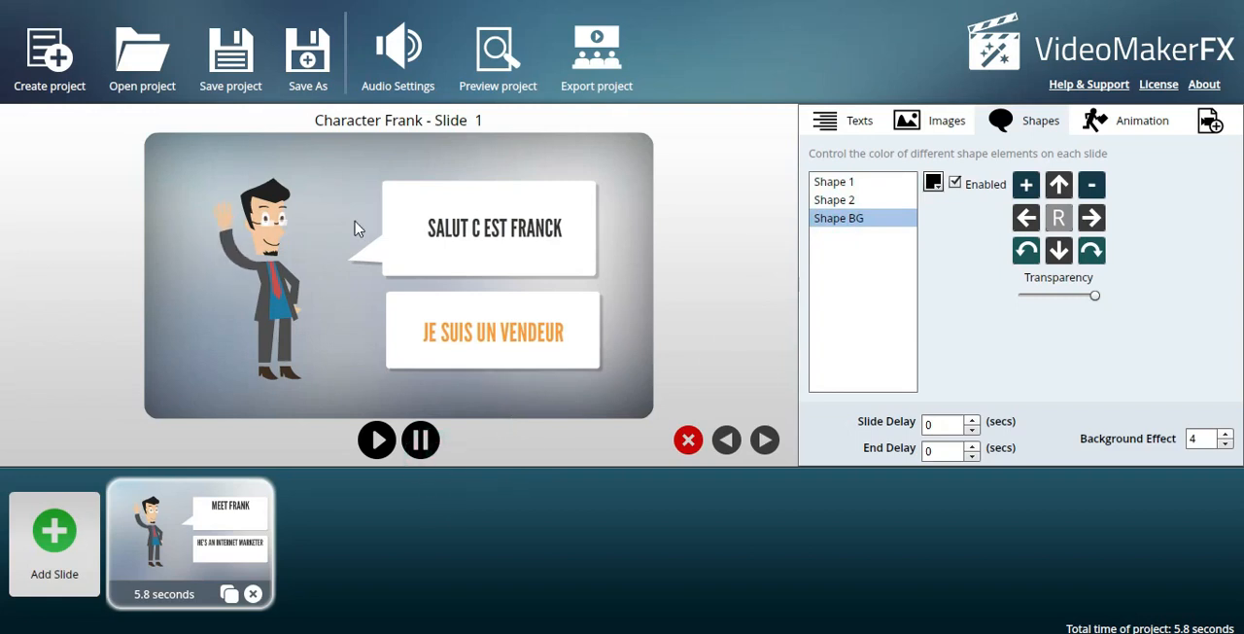
# Step through the background animation variants of Animation 1 and set it to 9.
pyautogui.click(1140, 127)
pyautogui.click(873, 183)
pyautogui.click(976, 176)
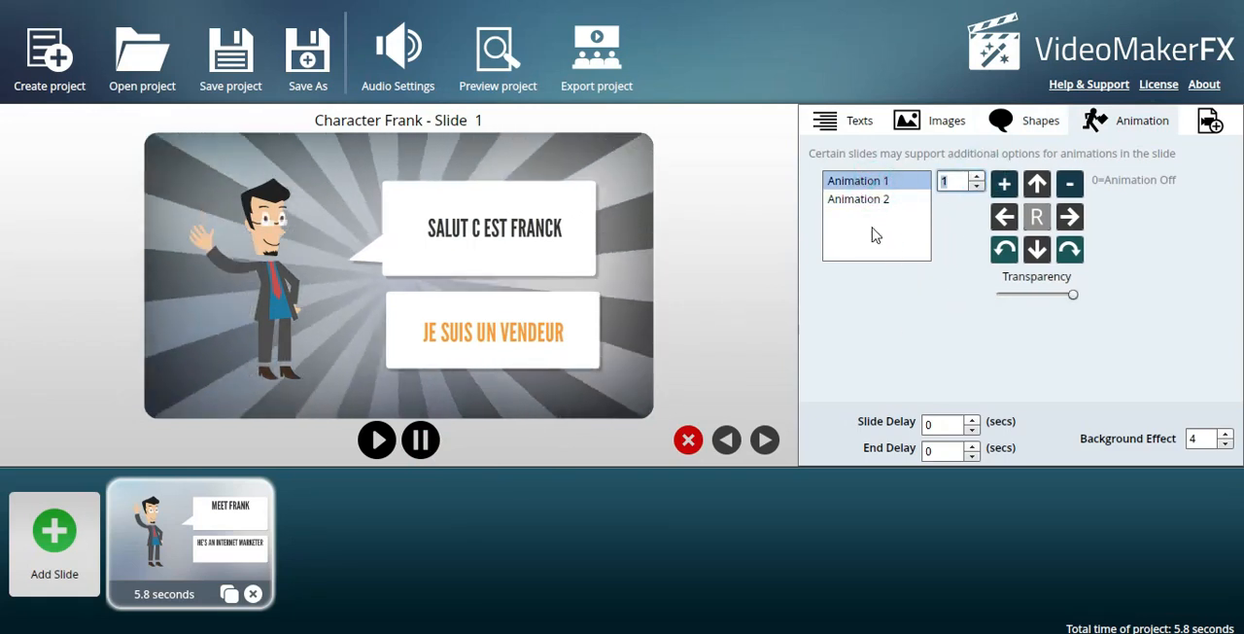
pyautogui.click(976, 177)
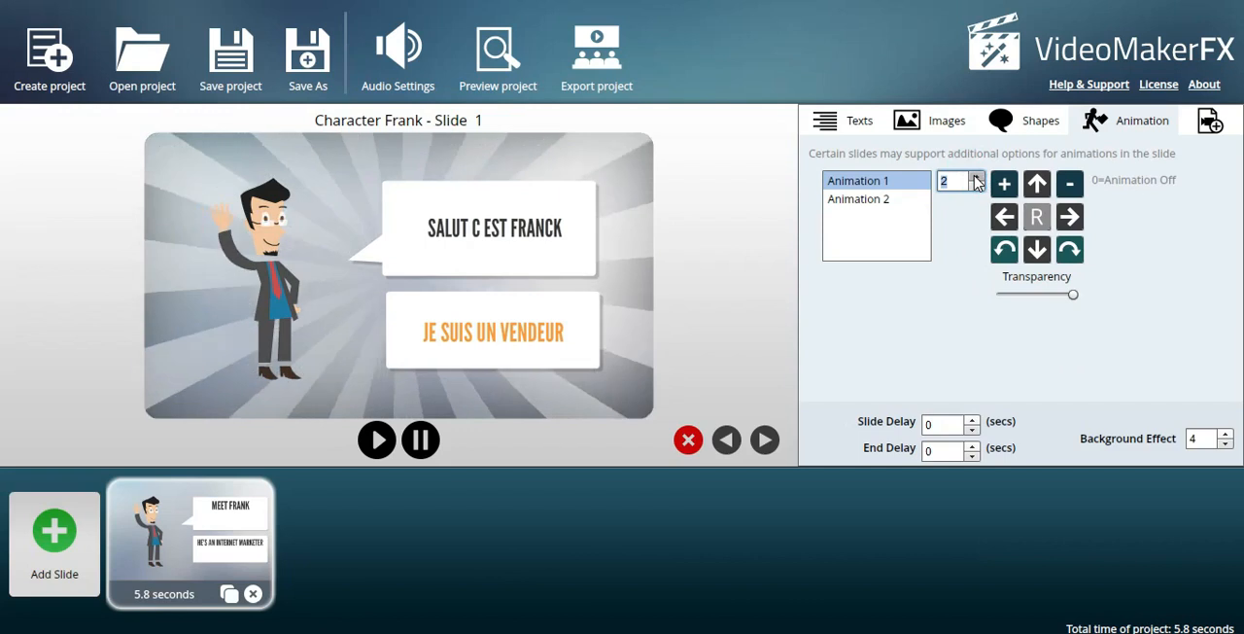
pyautogui.click(976, 177)
pyautogui.click(976, 177)
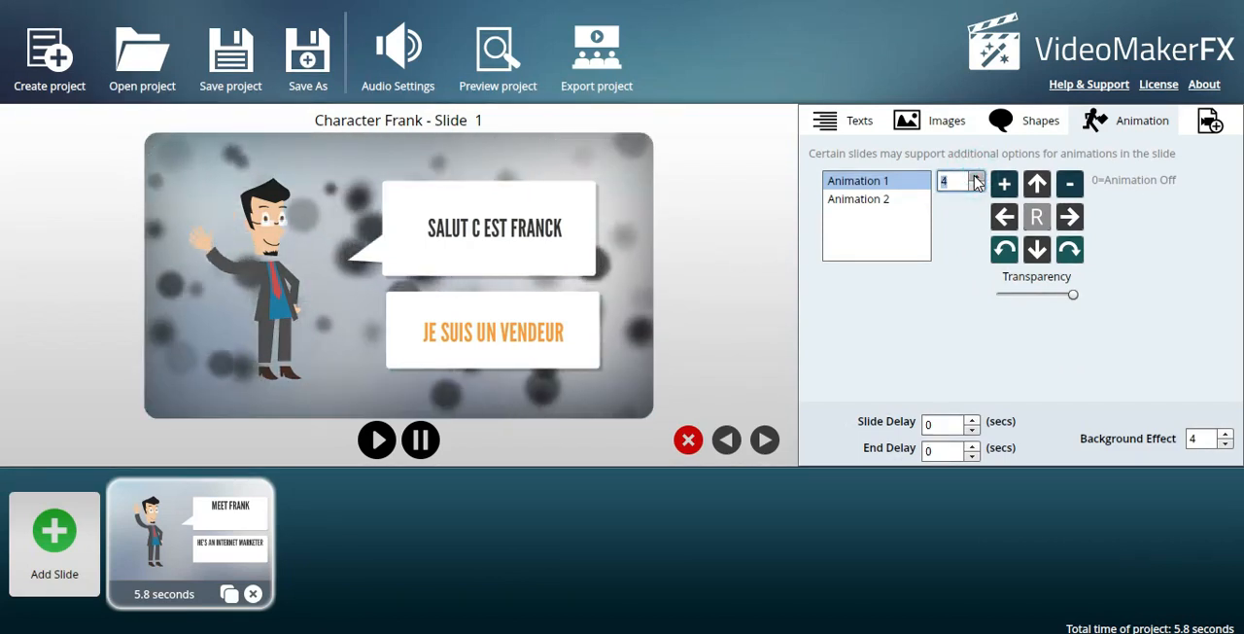
pyautogui.click(976, 177)
pyautogui.click(976, 177)
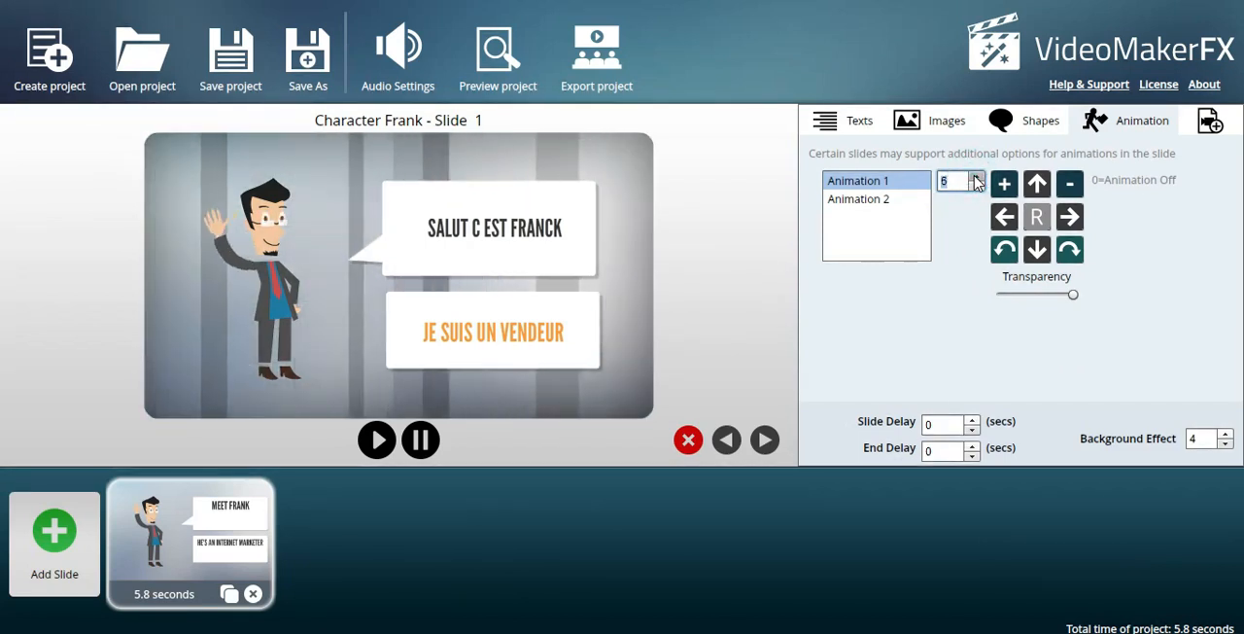
pyautogui.click(975, 177)
pyautogui.click(976, 177)
pyautogui.click(976, 177)
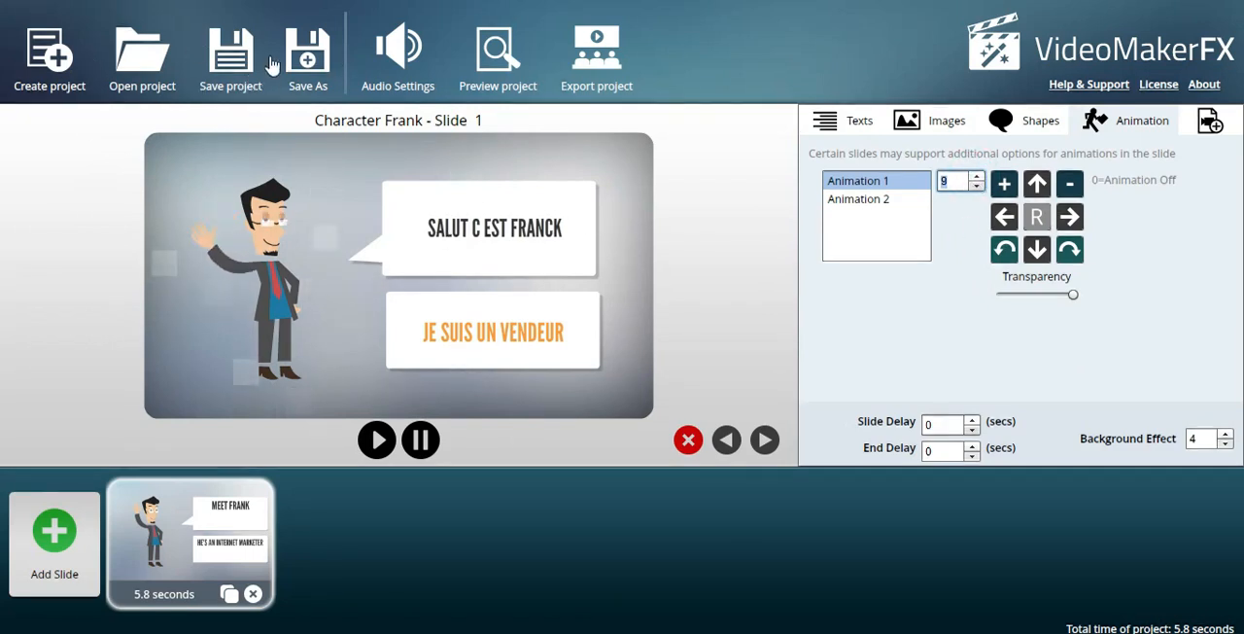
# Save a copy of the project in the Vidéo Maker Fx folder under a file name starting with FRAN.
pyautogui.click(304, 66)
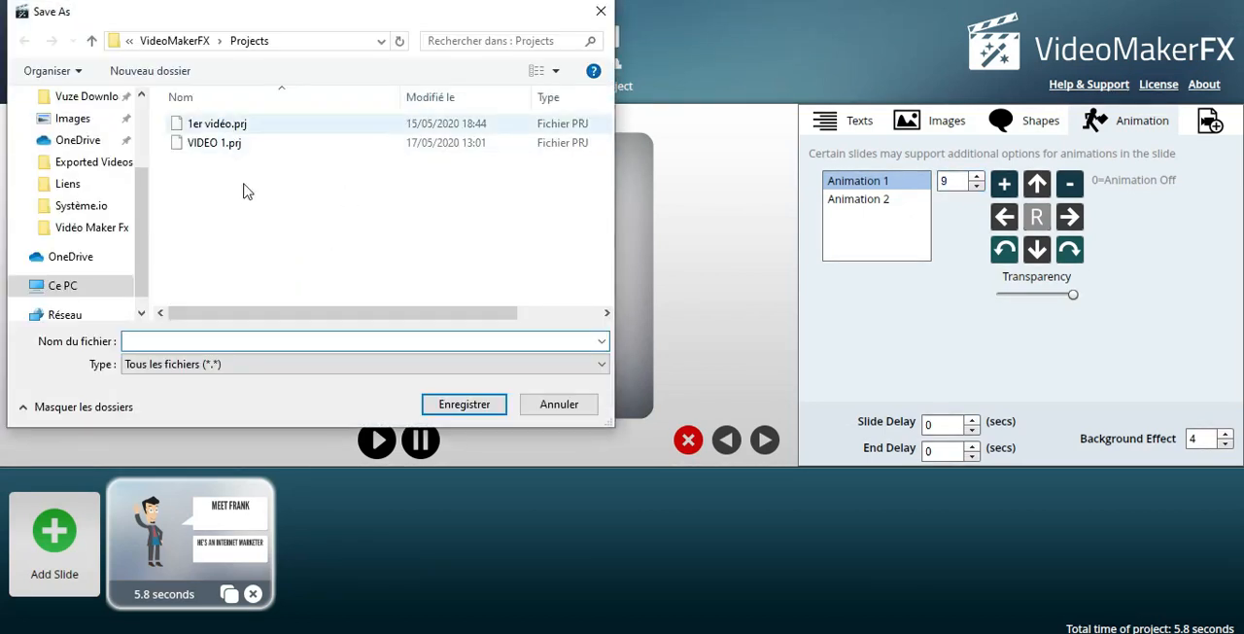
pyautogui.click(112, 229)
pyautogui.click(211, 336)
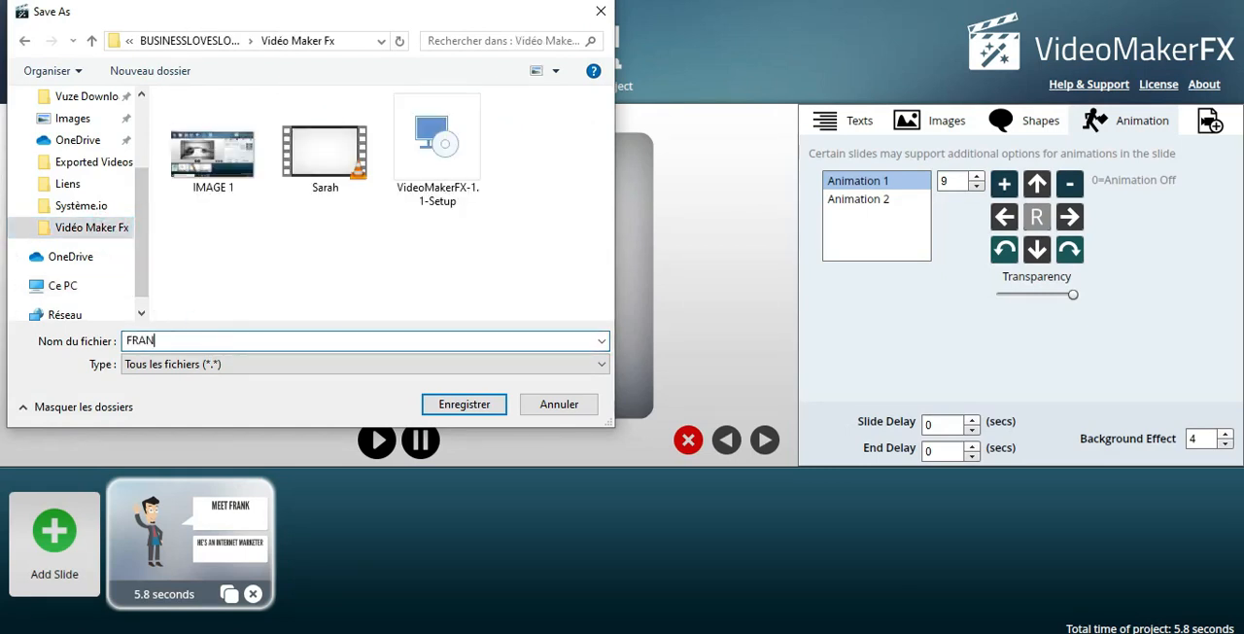
pyautogui.click(463, 404)
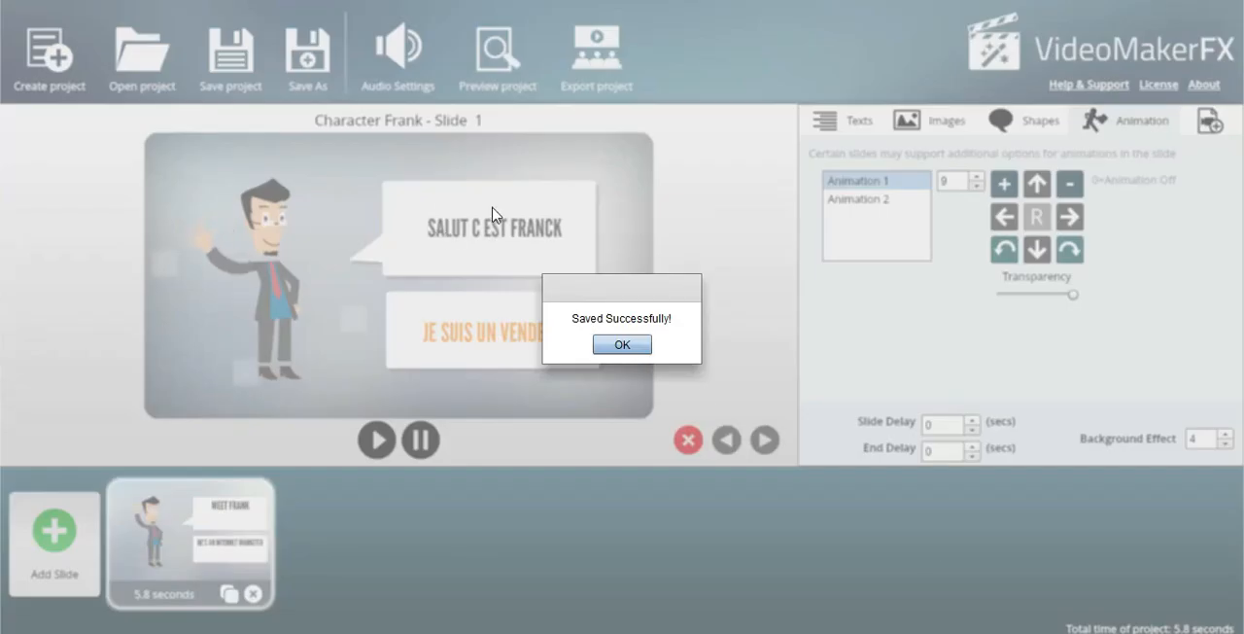
pyautogui.click(623, 344)
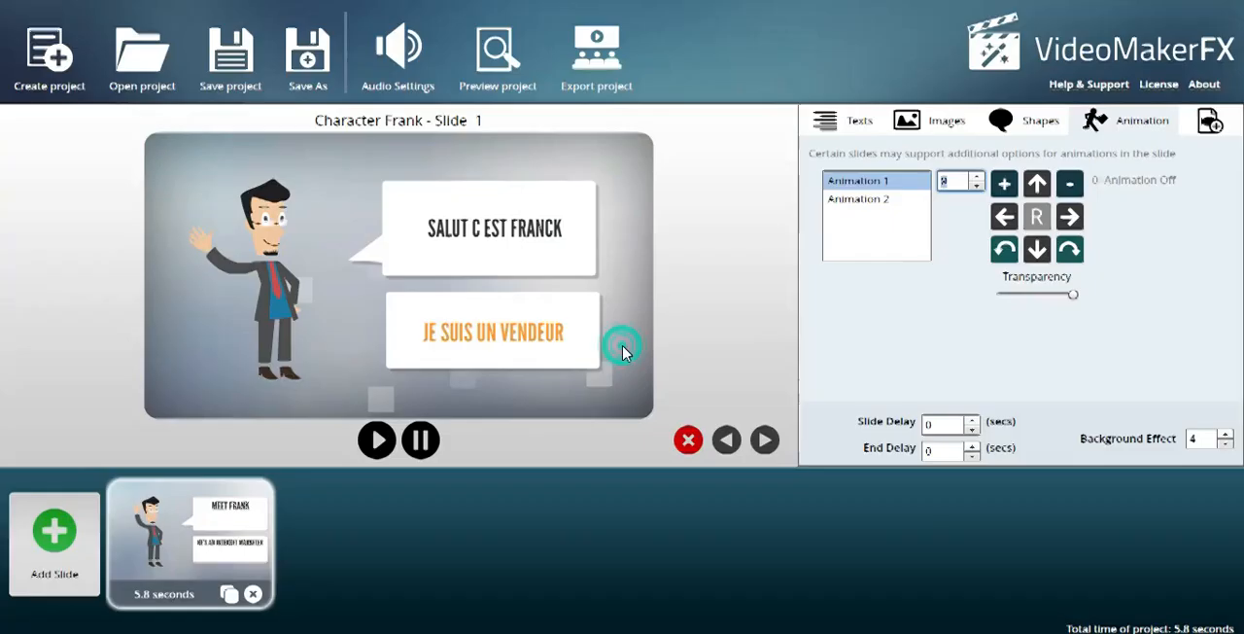
# Enable music on the first audio track and choose A Better Day.mp3 from the VideoMakerFX music folder.
pyautogui.click(423, 58)
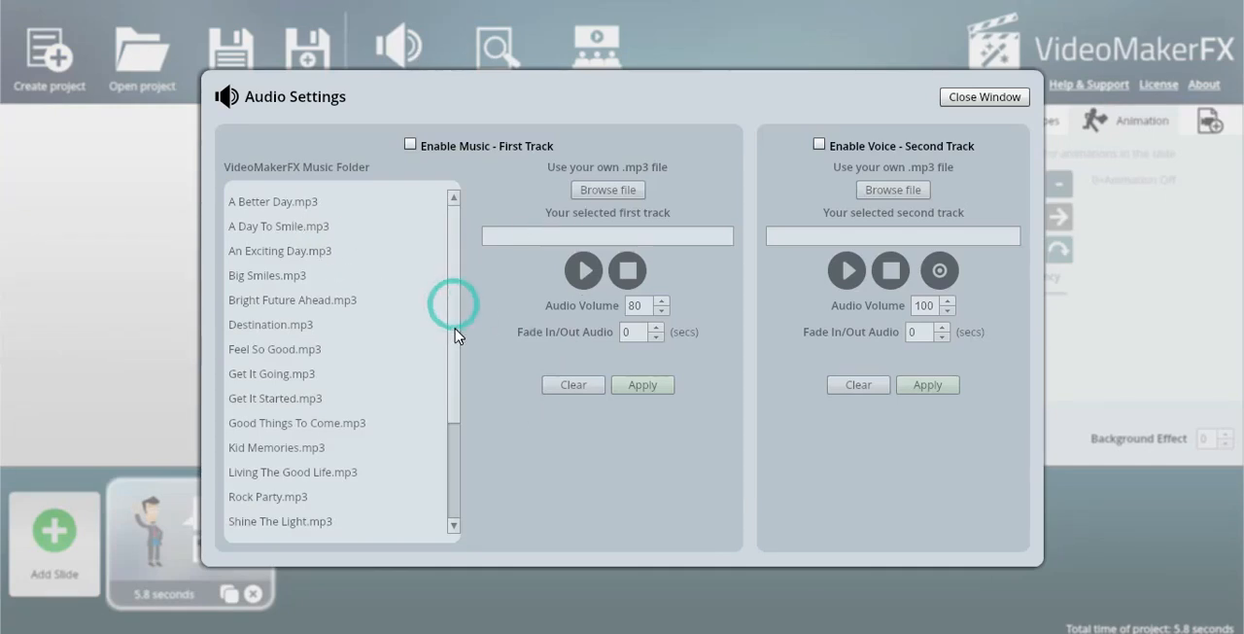
pyautogui.click(410, 145)
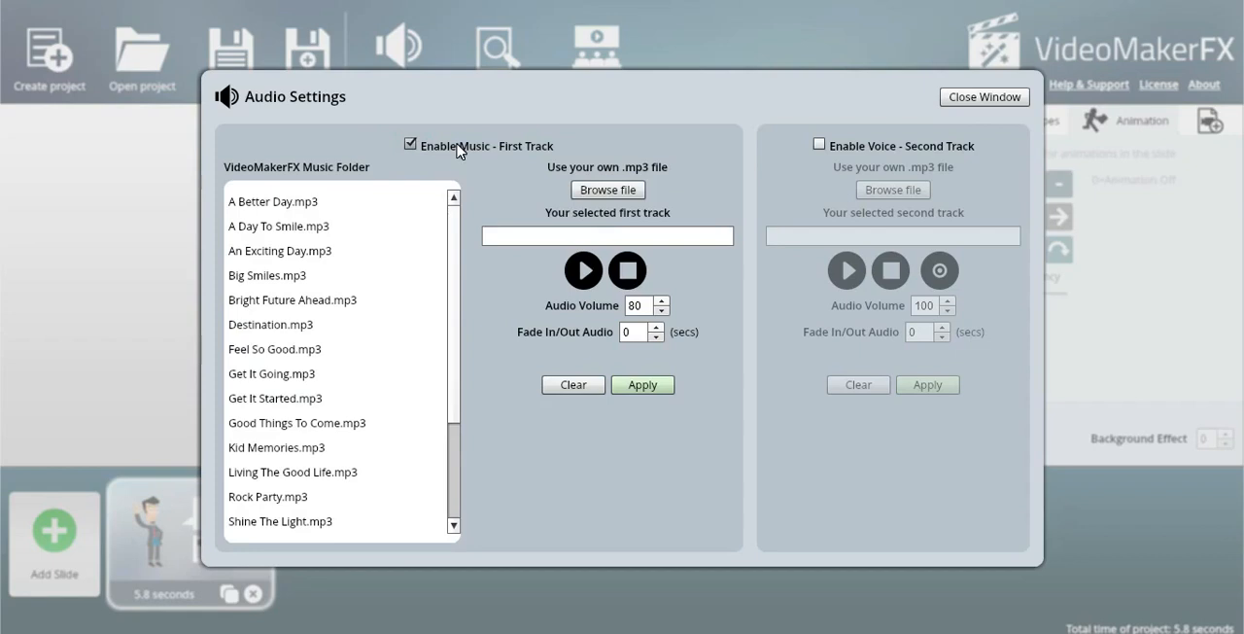
pyautogui.click(274, 201)
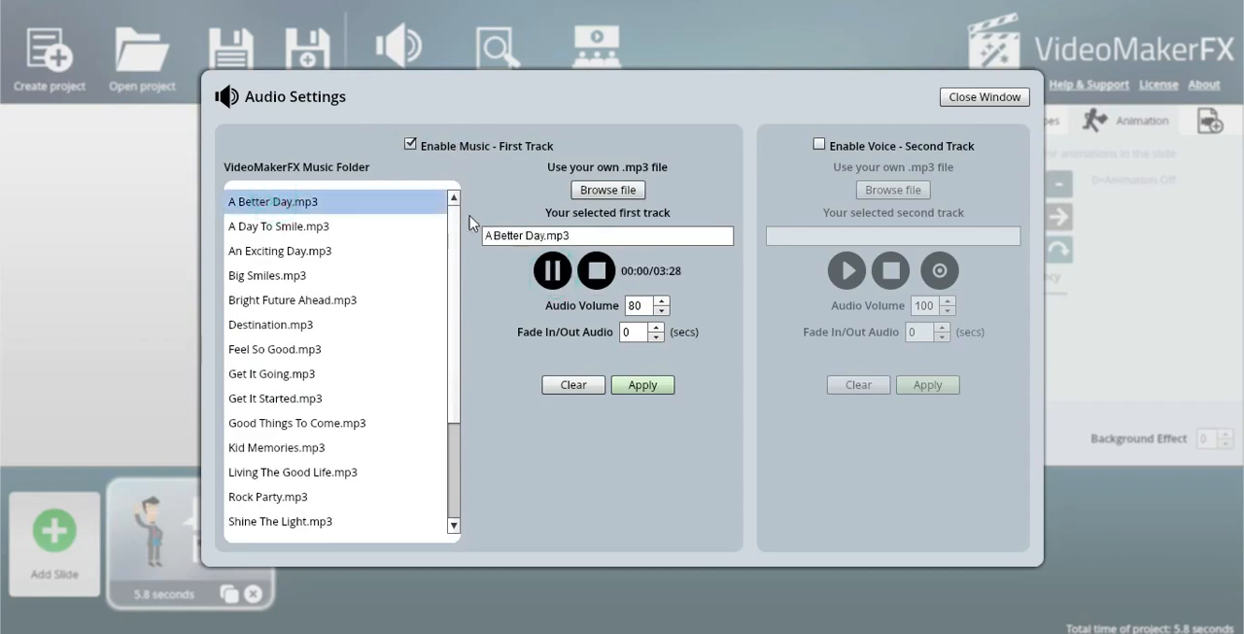
pyautogui.click(610, 190)
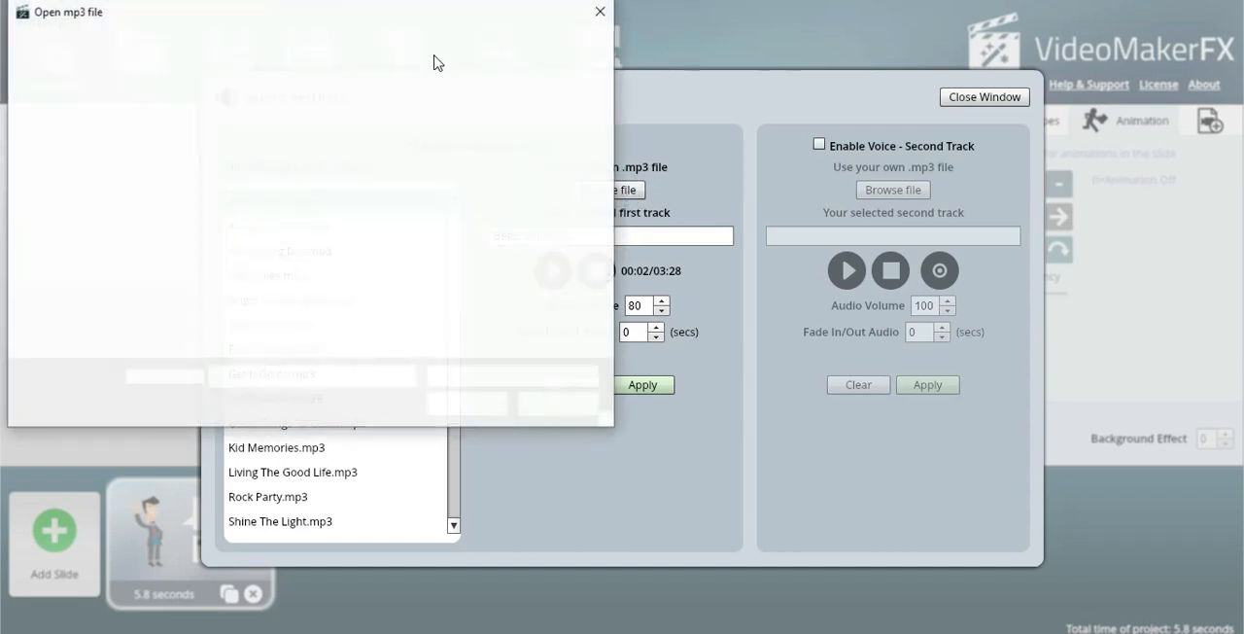
pyautogui.click(598, 11)
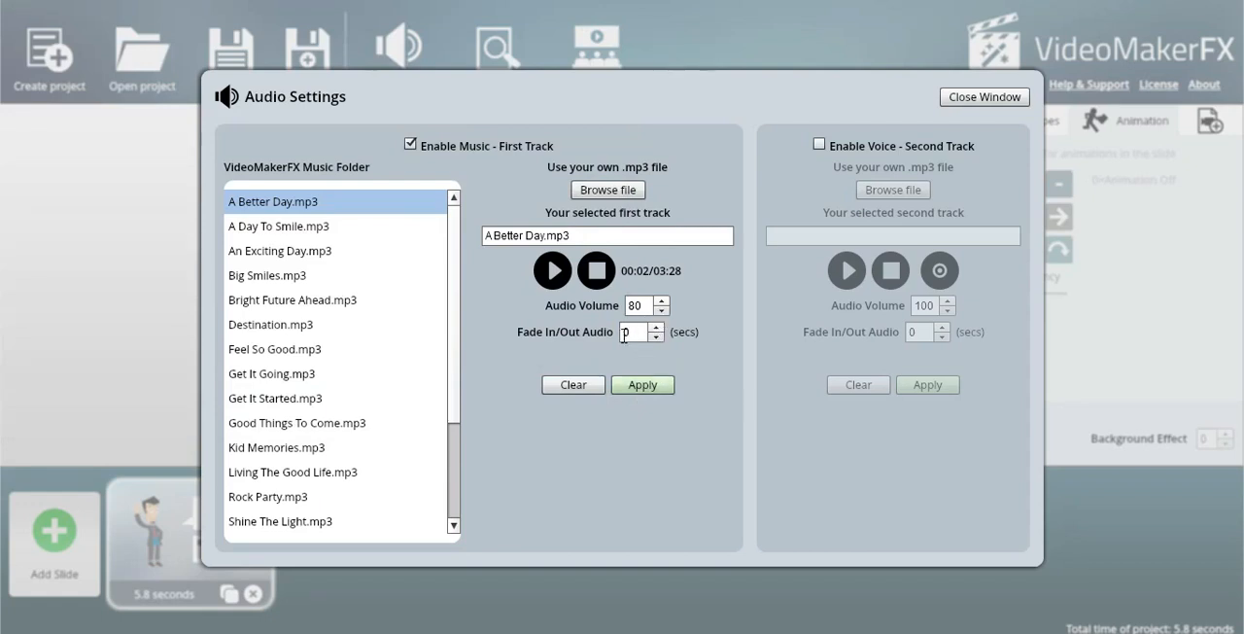
# Choose Big Smiles.mp3 as the first track's music at volume 50, and briefly enable the voice track before clearing it.
pyautogui.click(820, 145)
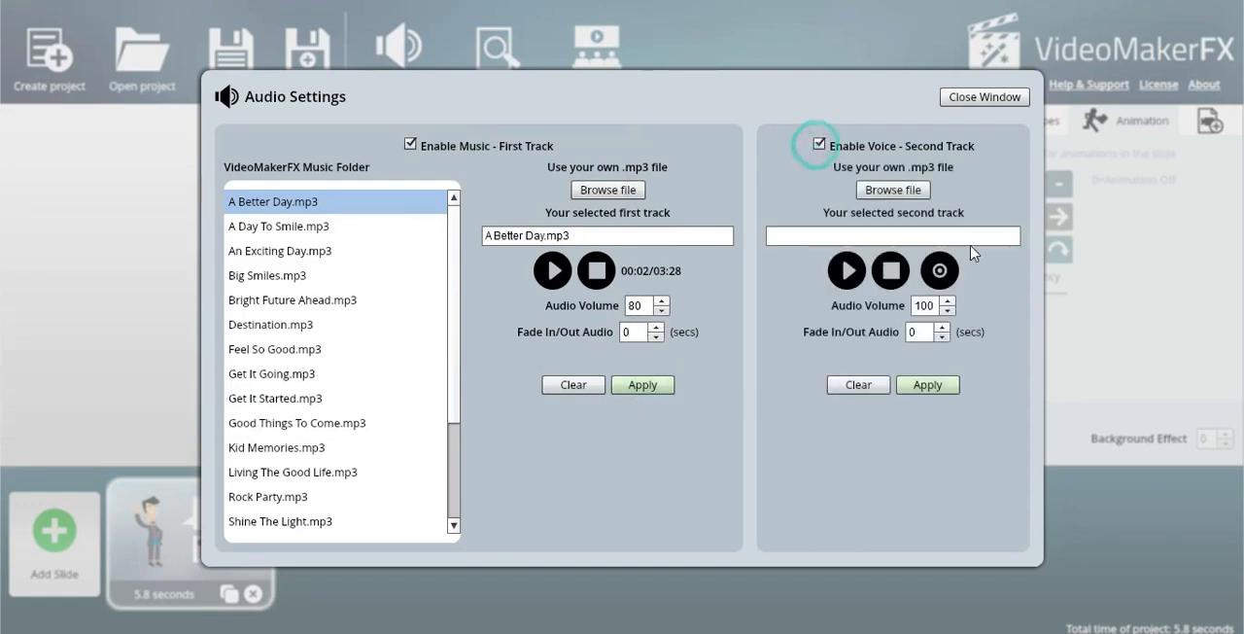
pyautogui.click(255, 276)
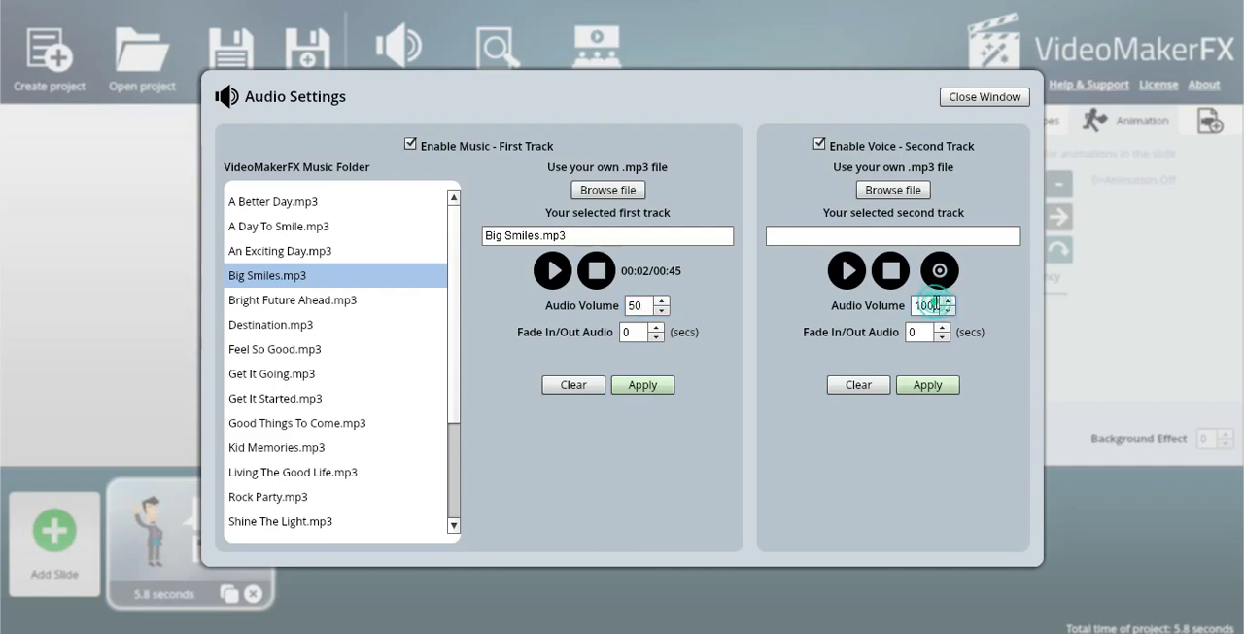
pyautogui.click(861, 385)
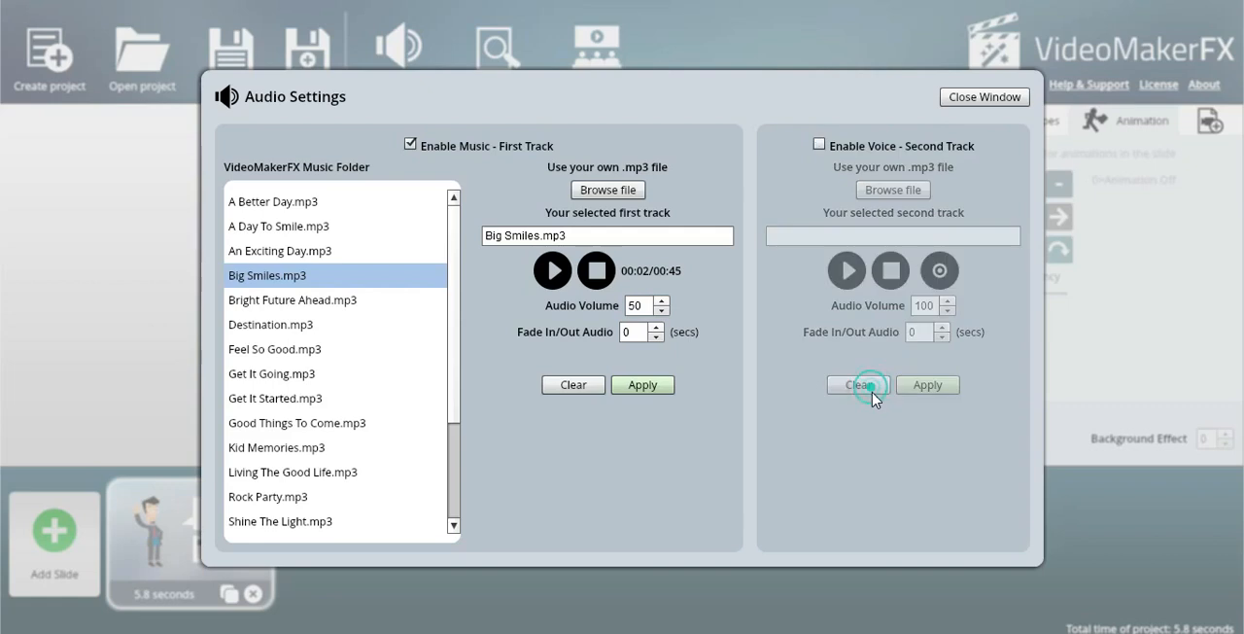
# Clear and re-enable the first music track, set its volume to 100 and listen to Big Smiles.mp3 before closing the audio settings.
pyautogui.click(552, 385)
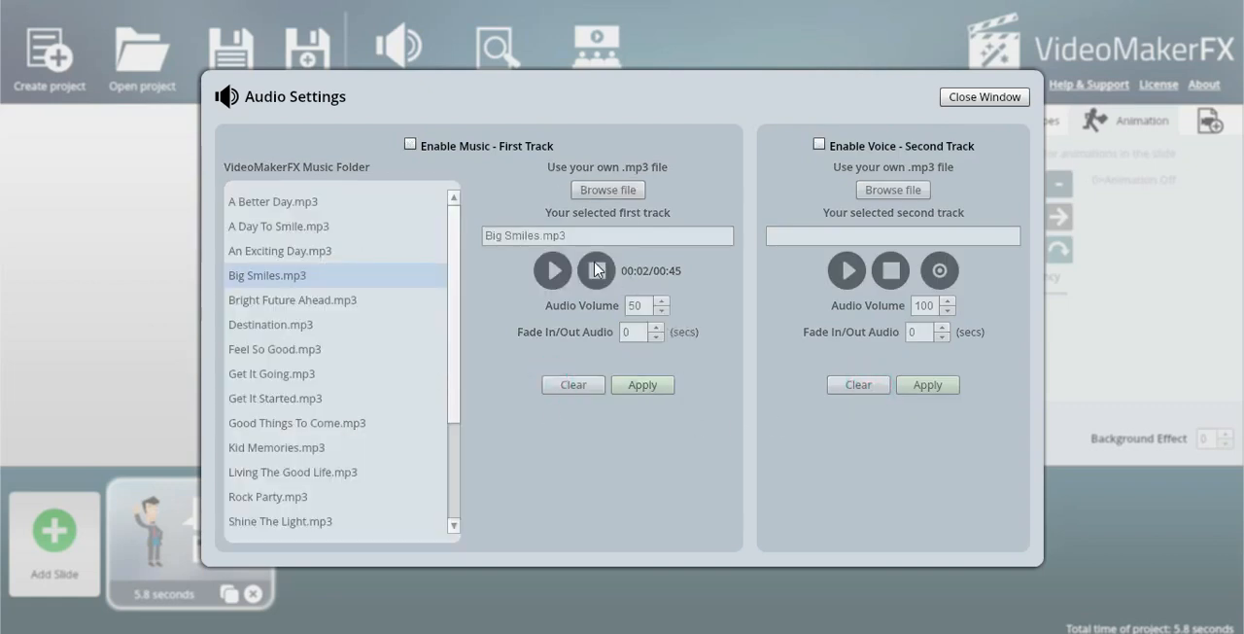
pyautogui.click(408, 144)
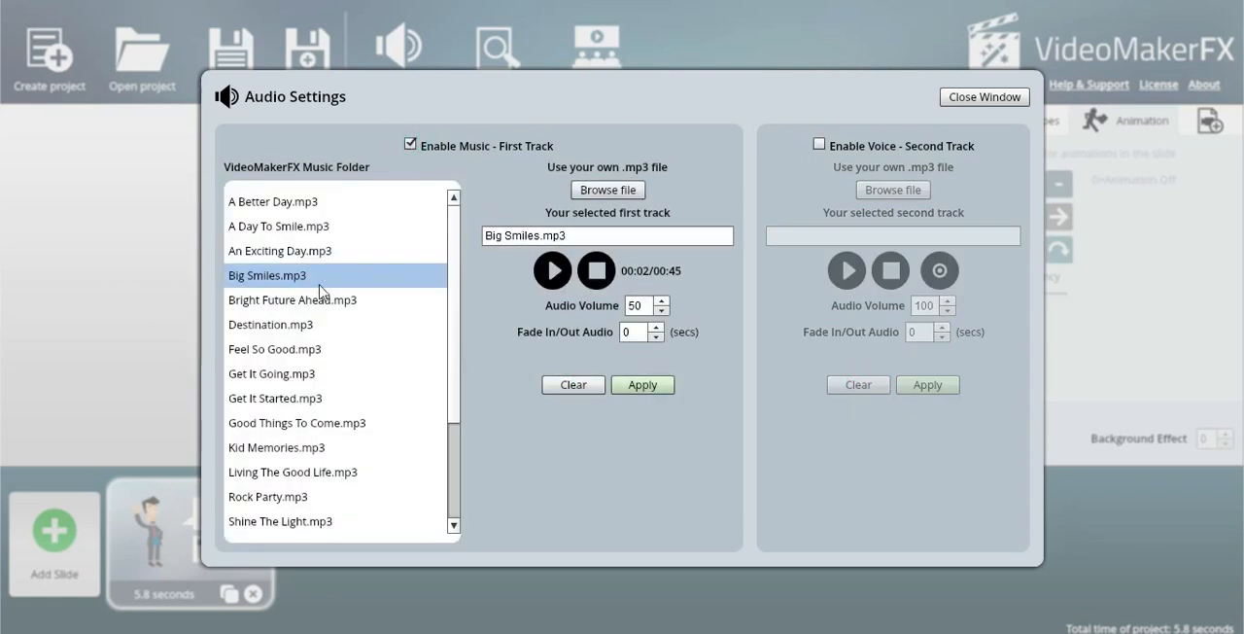
pyautogui.click(561, 277)
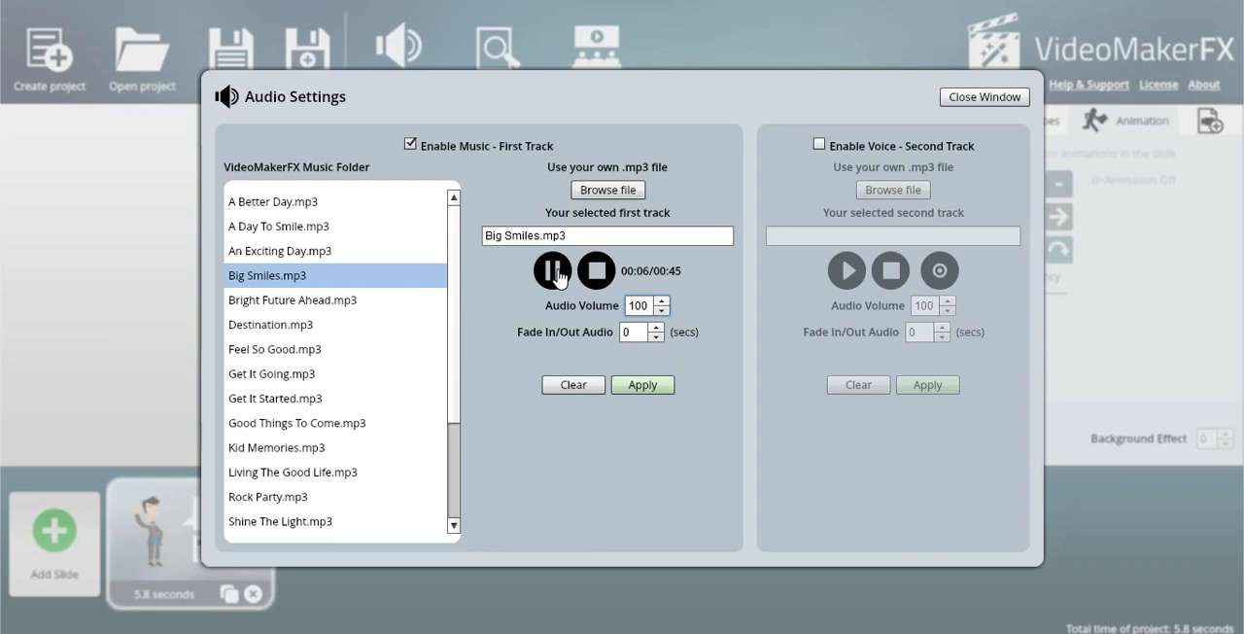
pyautogui.click(1011, 97)
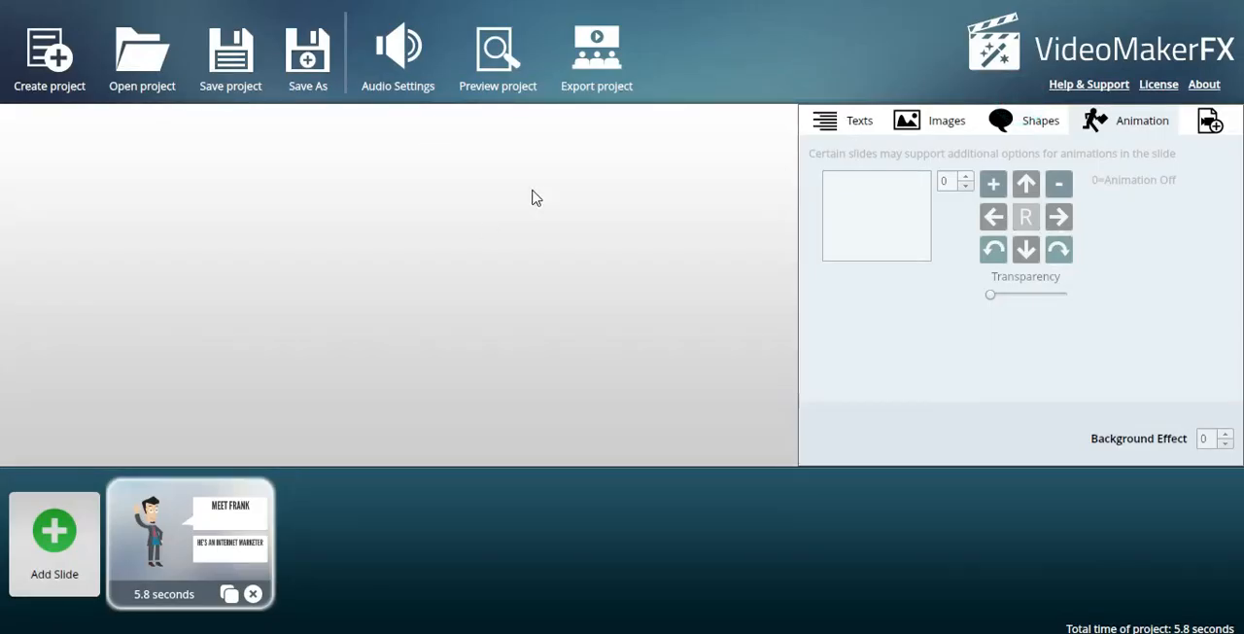
# Preview the whole project with its music and close the preview.
pyautogui.click(513, 64)
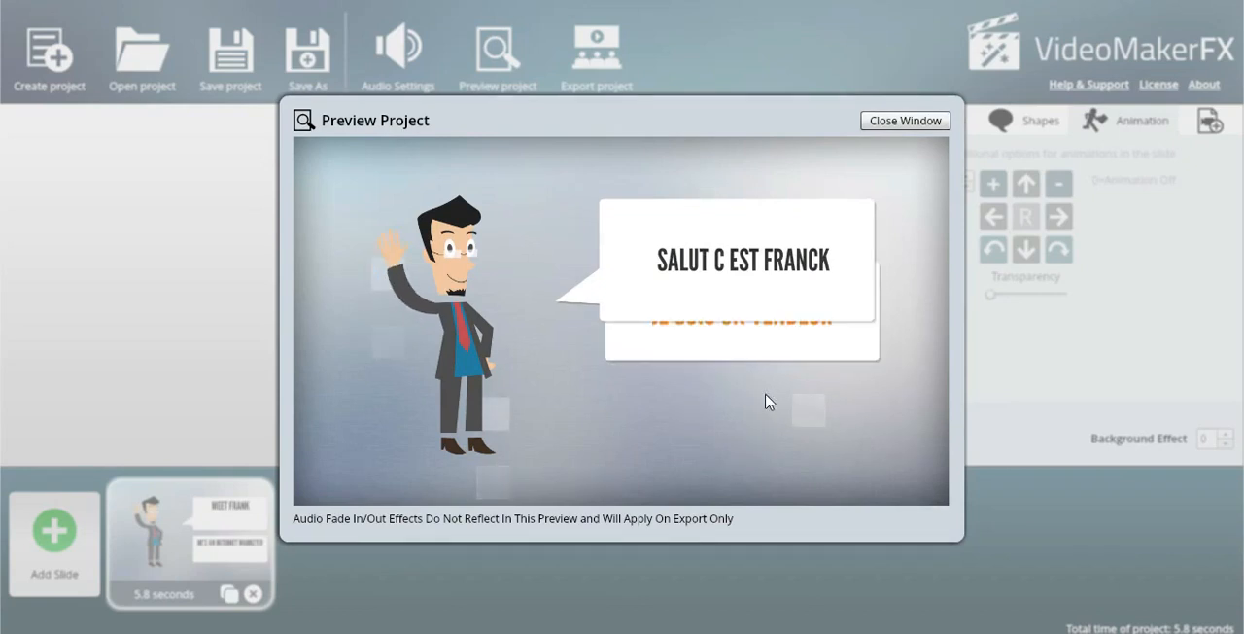
pyautogui.click(904, 120)
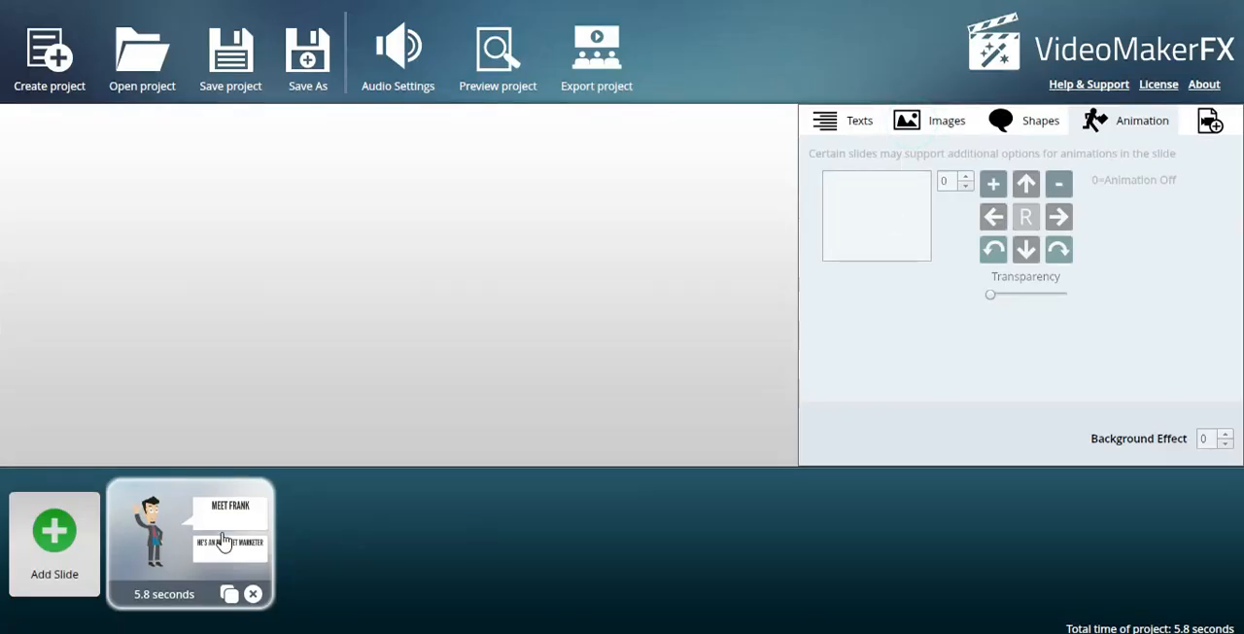
# Begin adding a slide and preview the Corporate Left layout of the Corporate I theme.
pyautogui.click(54, 545)
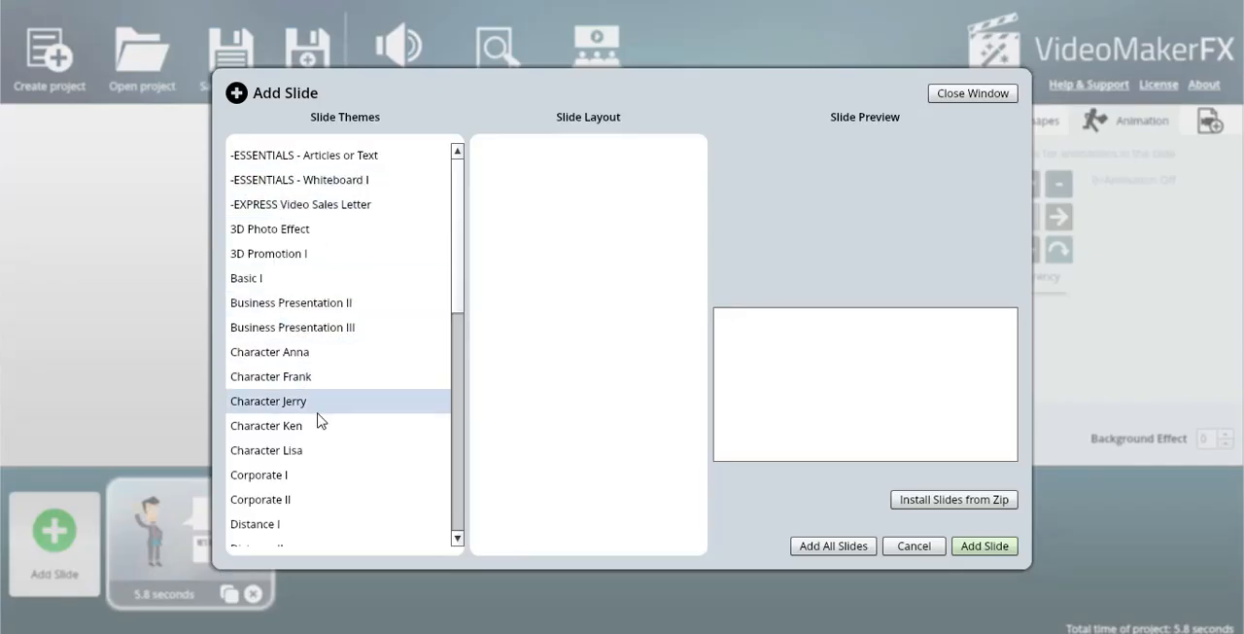
pyautogui.scroll(-1, 311, 442)
pyautogui.click(255, 411)
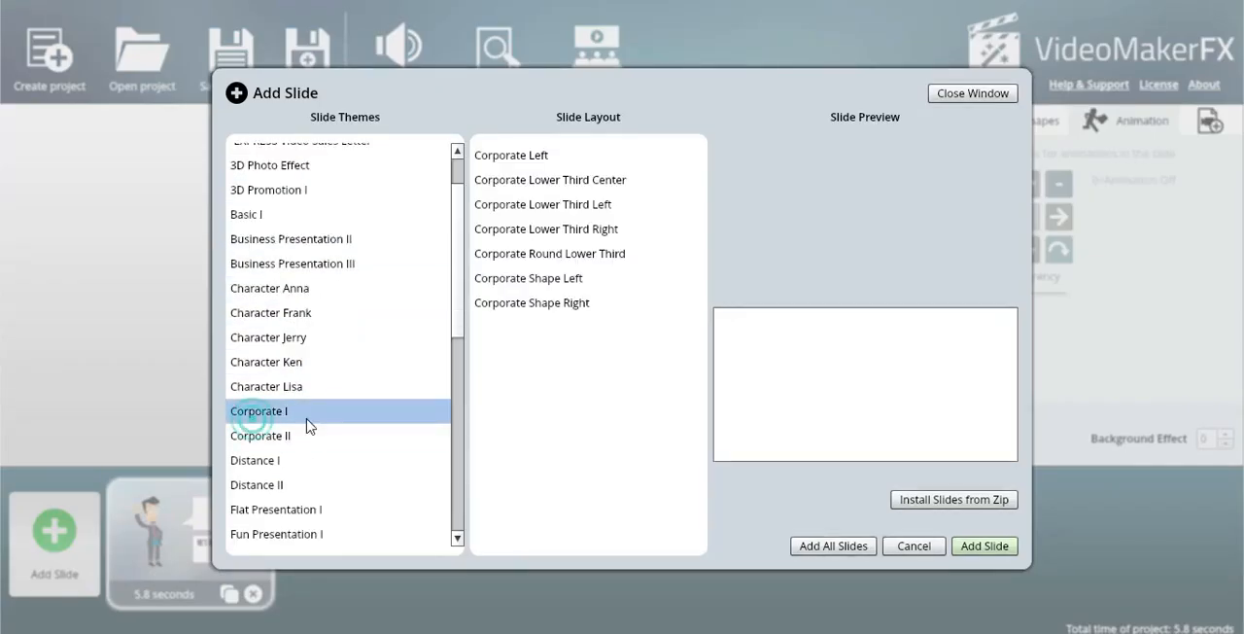
pyautogui.click(552, 156)
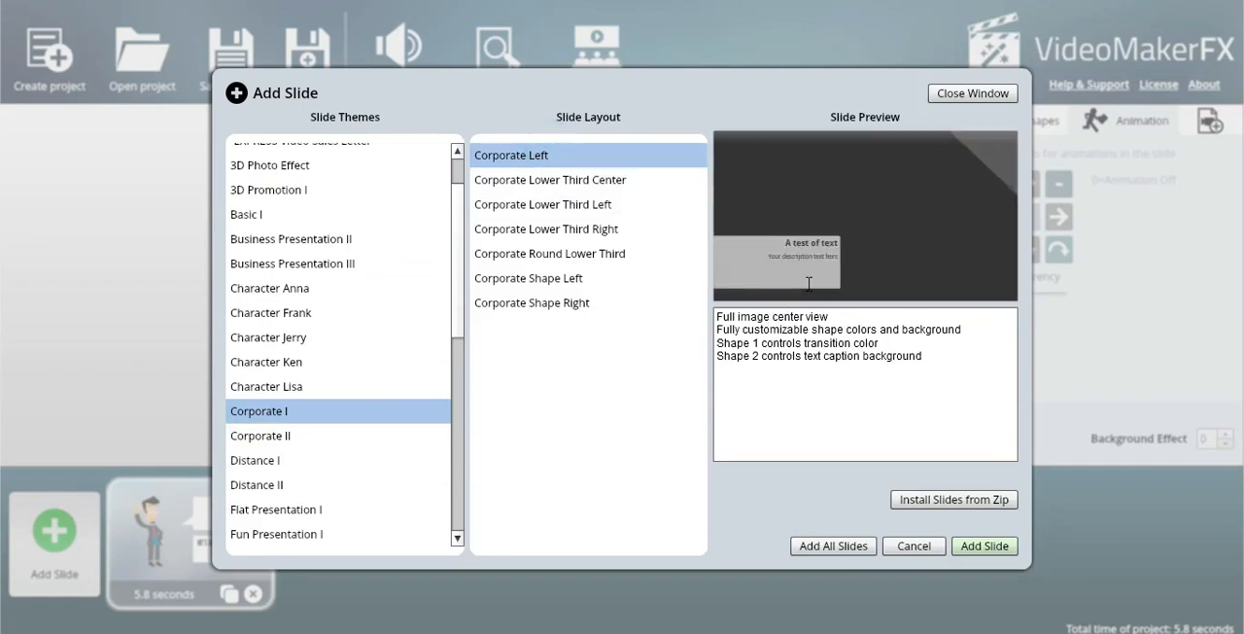
# Preview Character Frank - Slide 3 and add all slides of the Character Frank theme to the project.
pyautogui.click(273, 311)
pyautogui.click(589, 205)
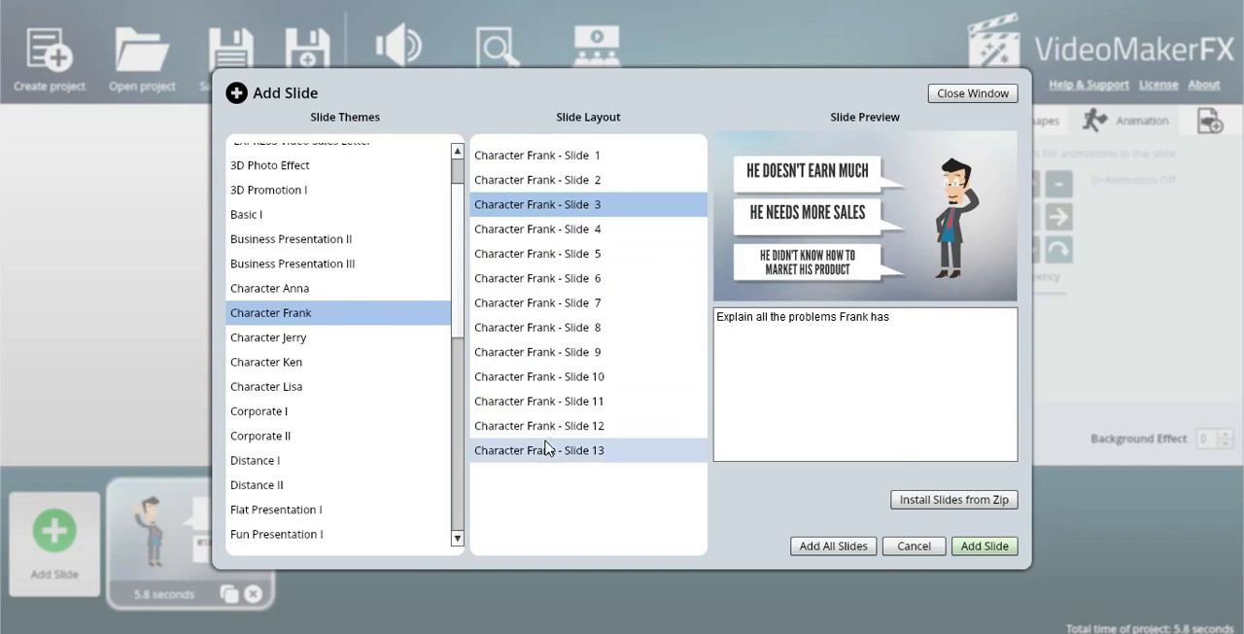
pyautogui.click(854, 547)
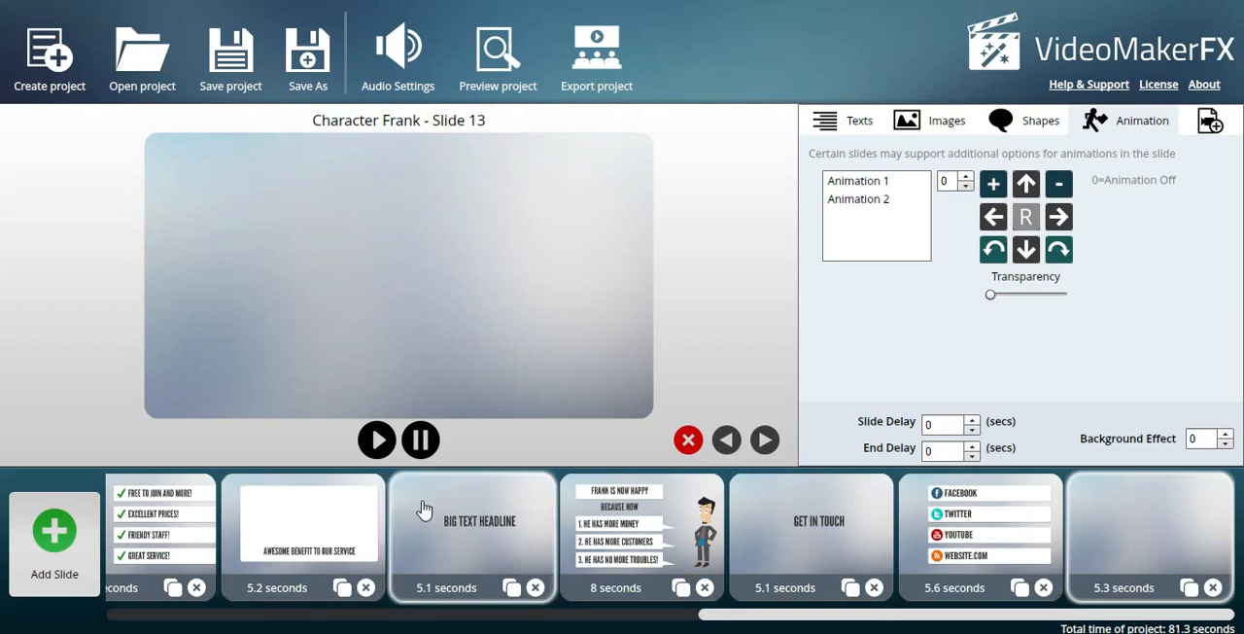
# Open Character Frank - Slide 7 and look at the contents of Text Area 1 and Text Area 2.
pyautogui.click(180, 507)
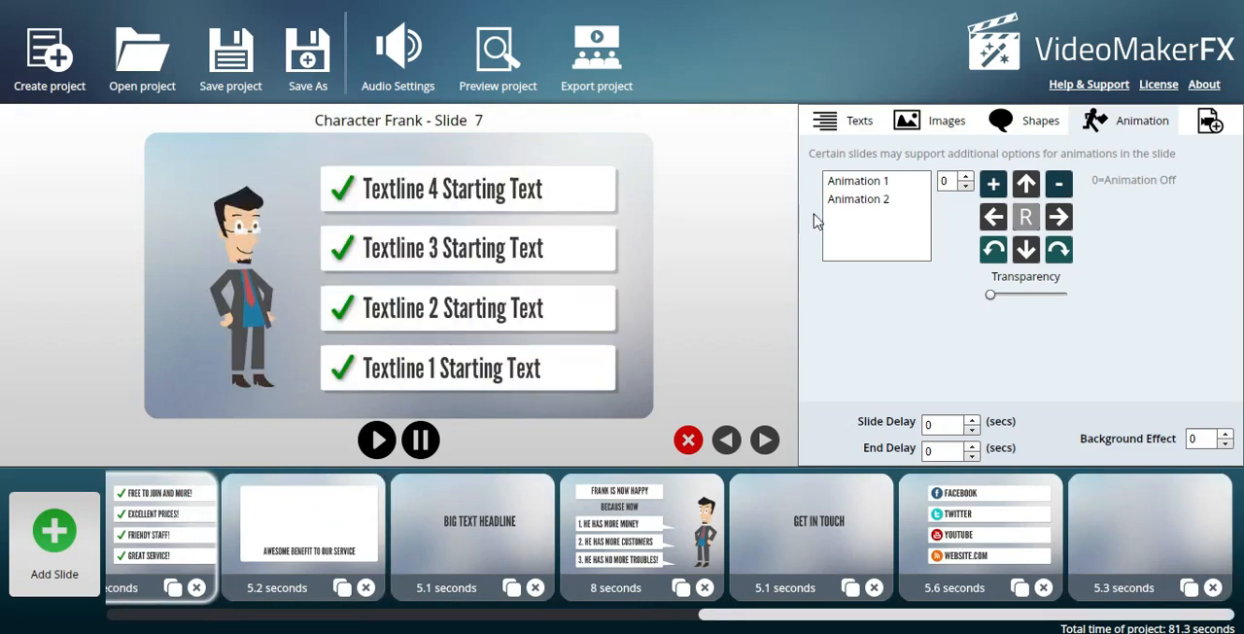
pyautogui.click(861, 121)
pyautogui.click(842, 202)
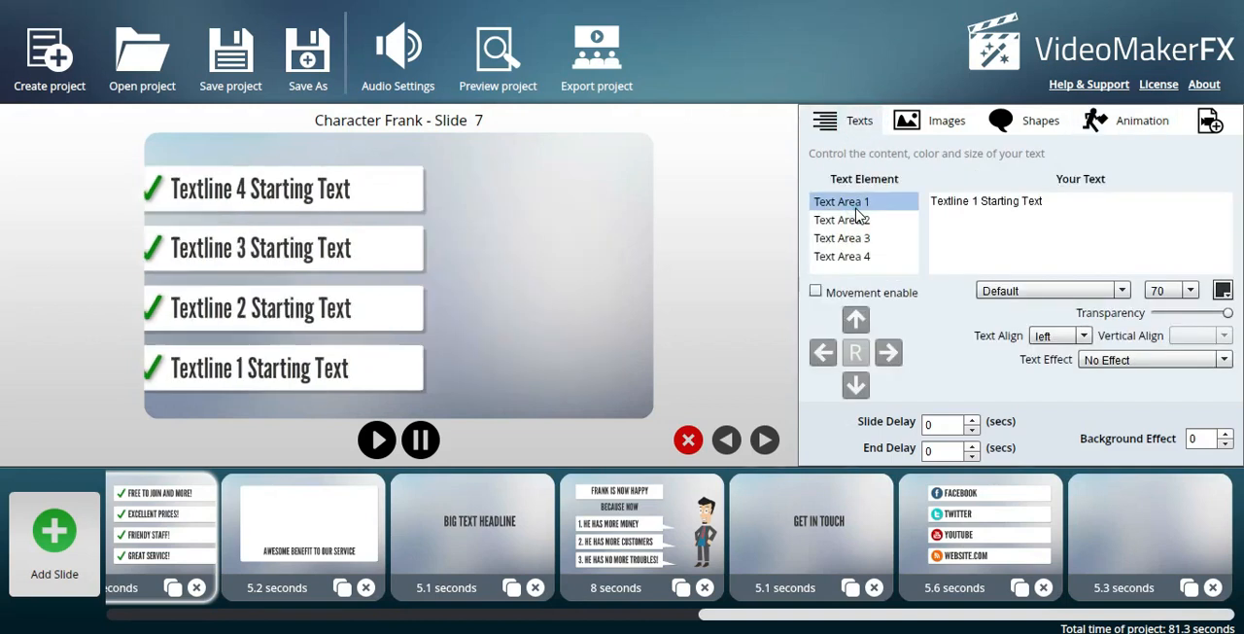
pyautogui.click(844, 221)
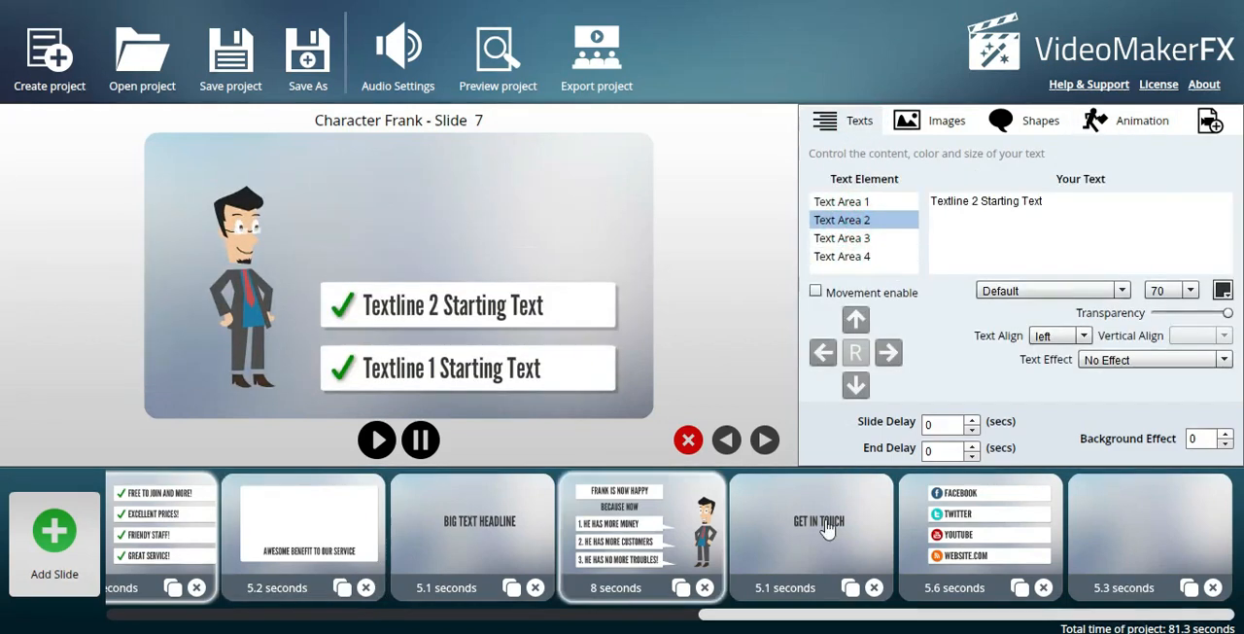
# Start exporting the project as FRANCK.mp4 at 1280 x 720 (HD) with Good quality.
pyautogui.click(583, 65)
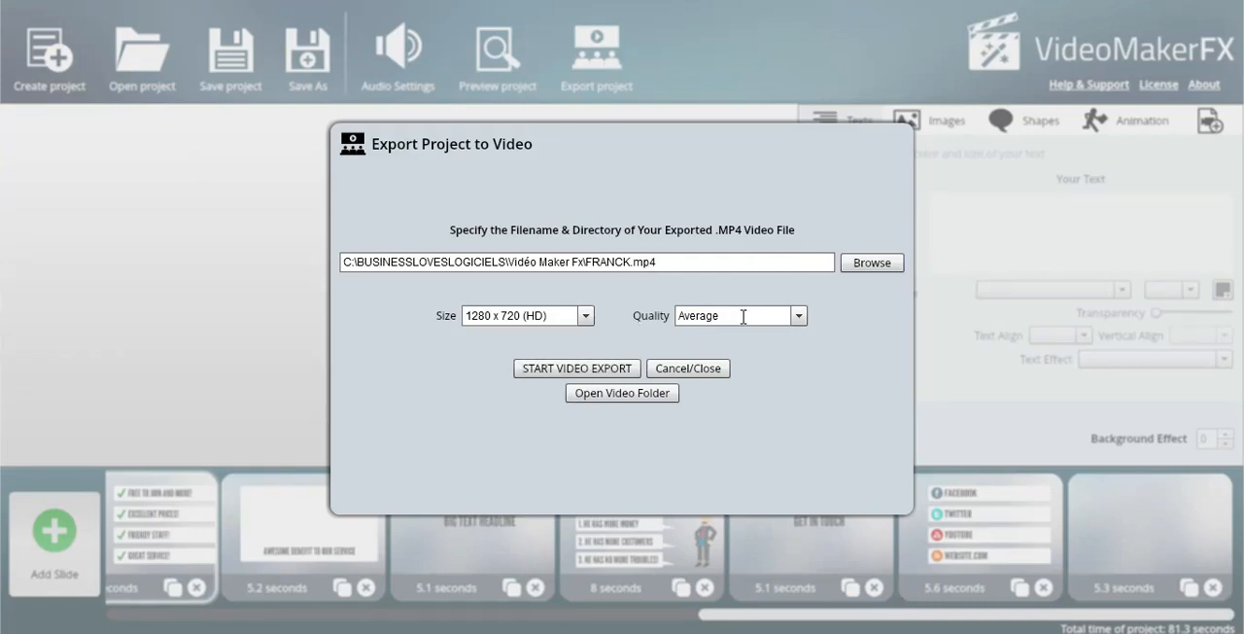
pyautogui.click(771, 317)
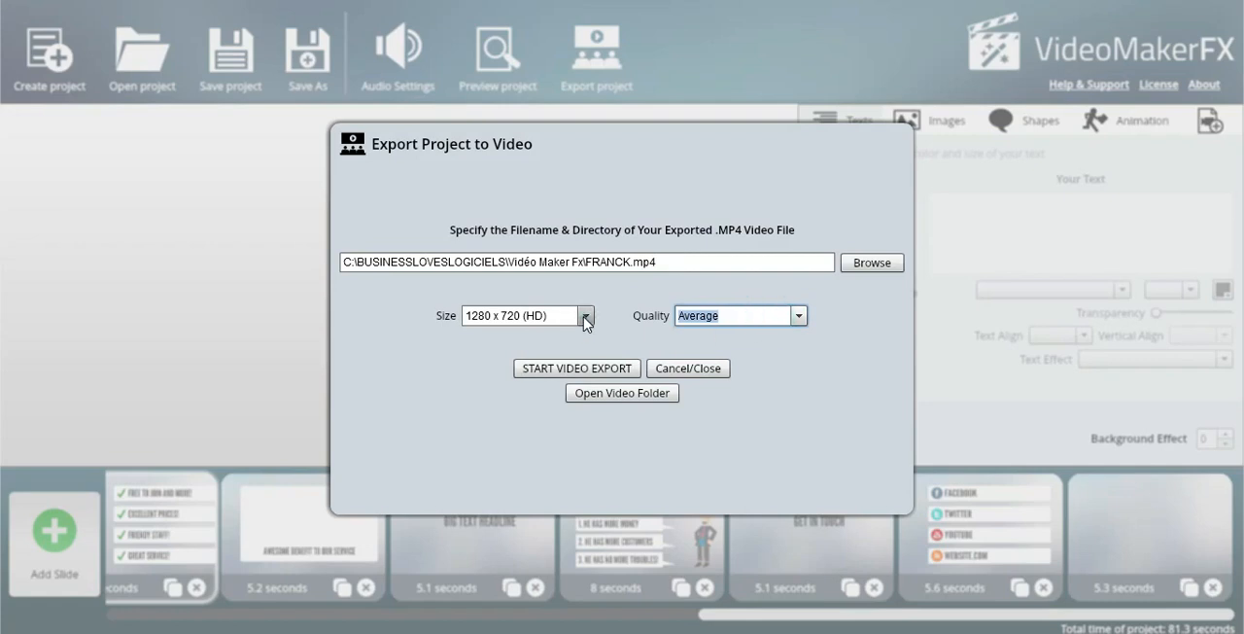
pyautogui.click(585, 315)
pyautogui.click(531, 336)
pyautogui.click(798, 316)
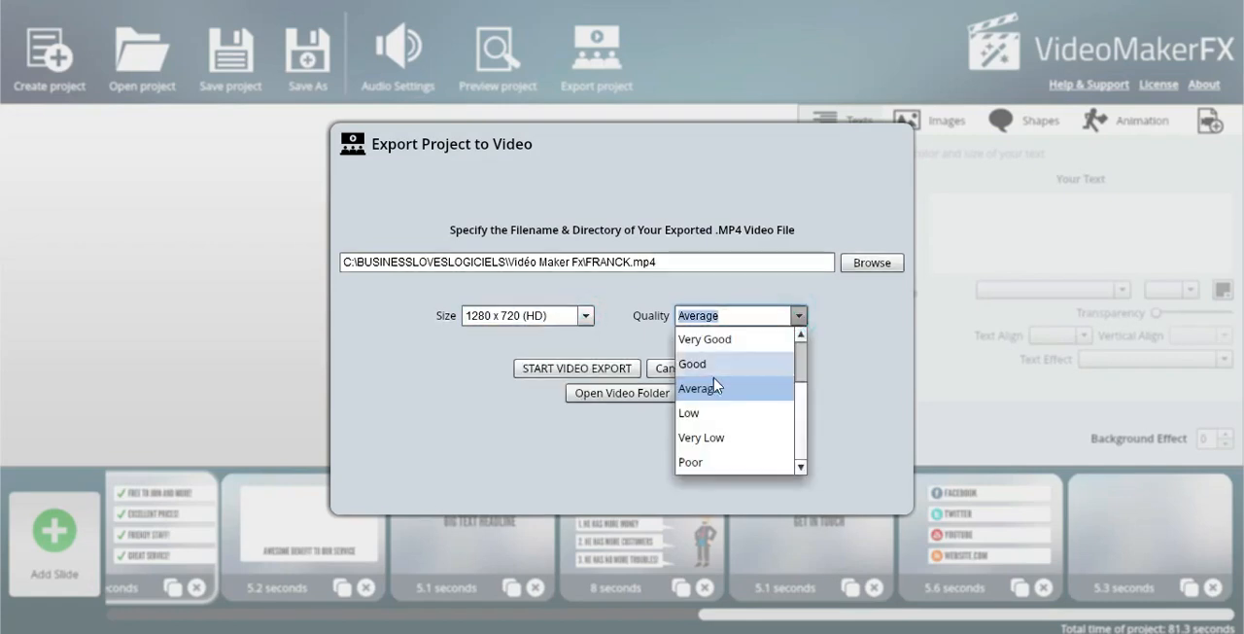
pyautogui.click(720, 365)
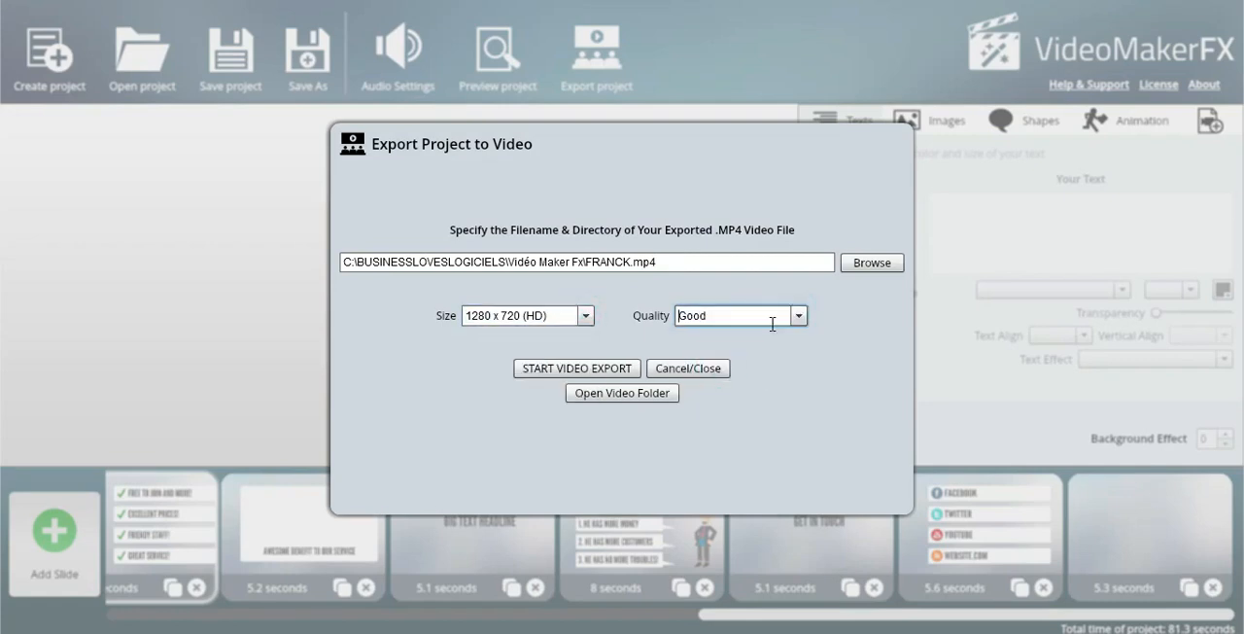
pyautogui.click(603, 373)
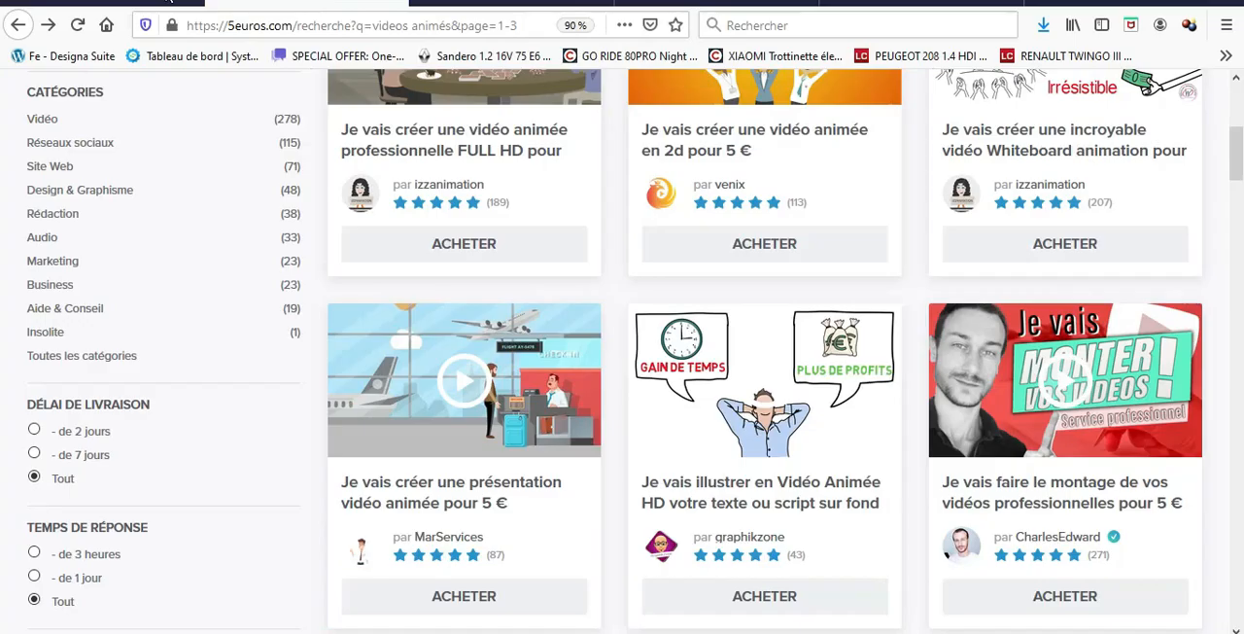
# In the browser, examine the 5euros.com results for "videos animés", comparing the animated video services, ratings and prices.
pyautogui.scroll(5, 364, 207)
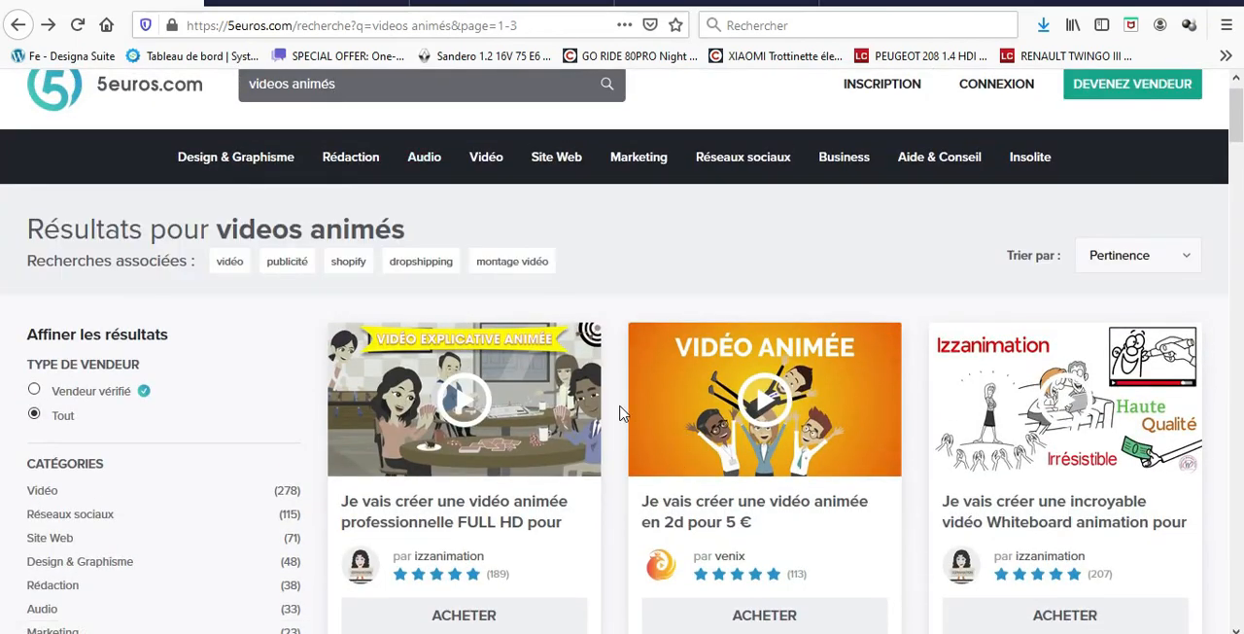
pyautogui.scroll(-2, 622, 413)
pyautogui.scroll(2, 1023, 286)
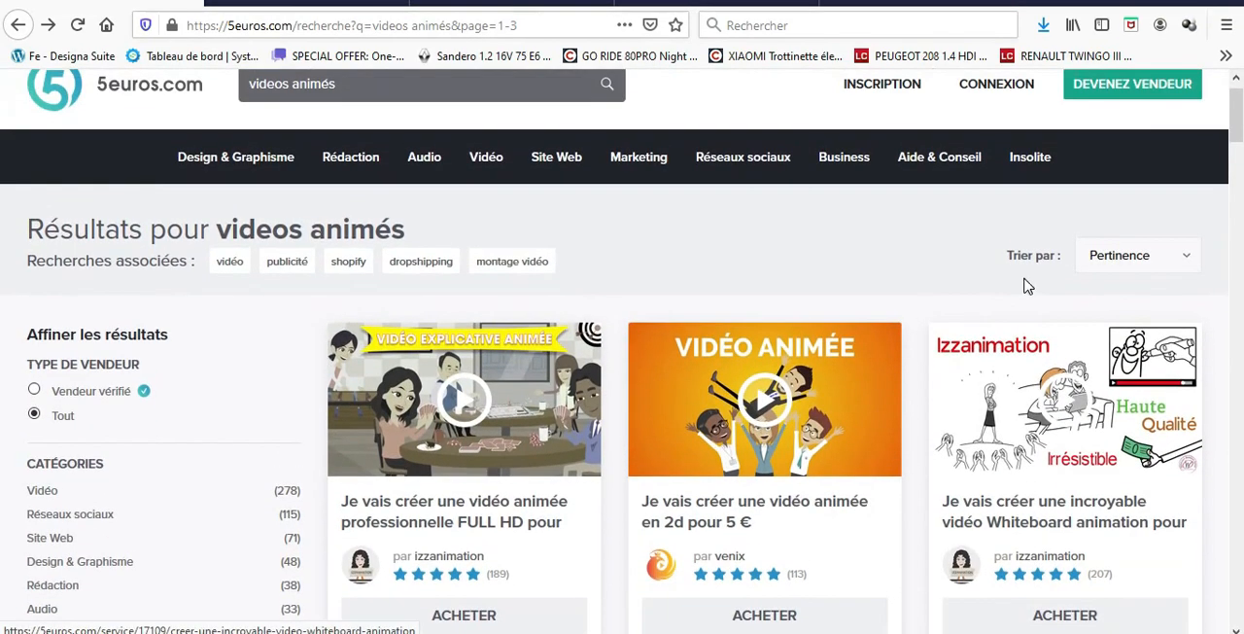
pyautogui.scroll(-2, 760, 438)
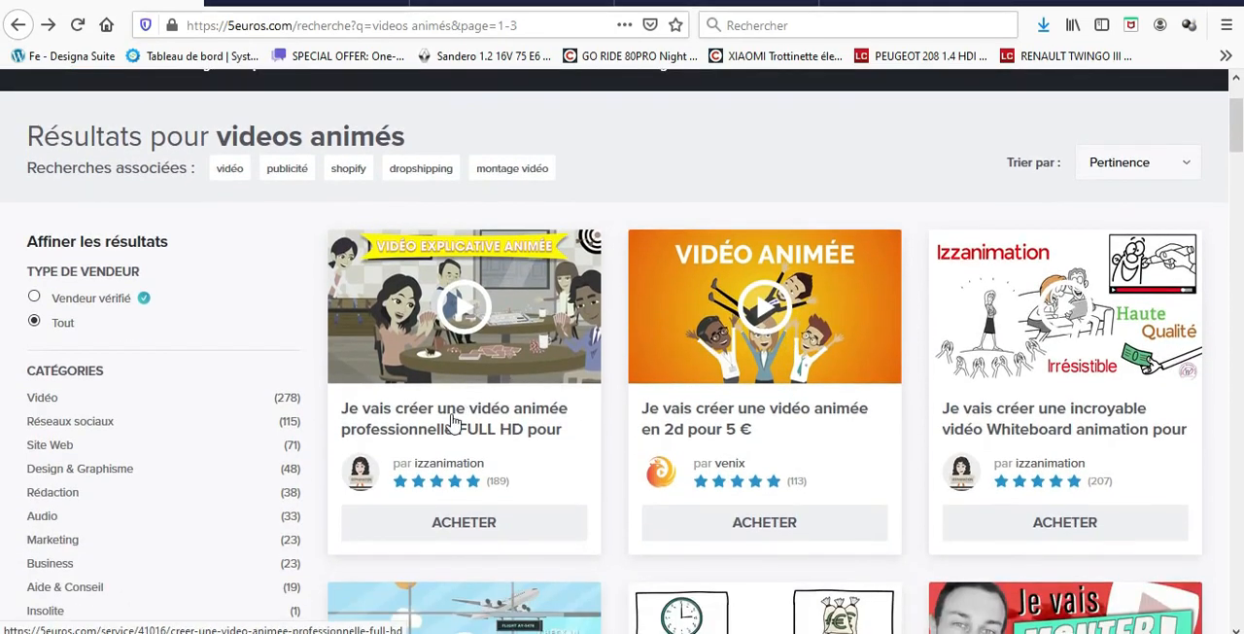
pyautogui.scroll(-4, 1081, 442)
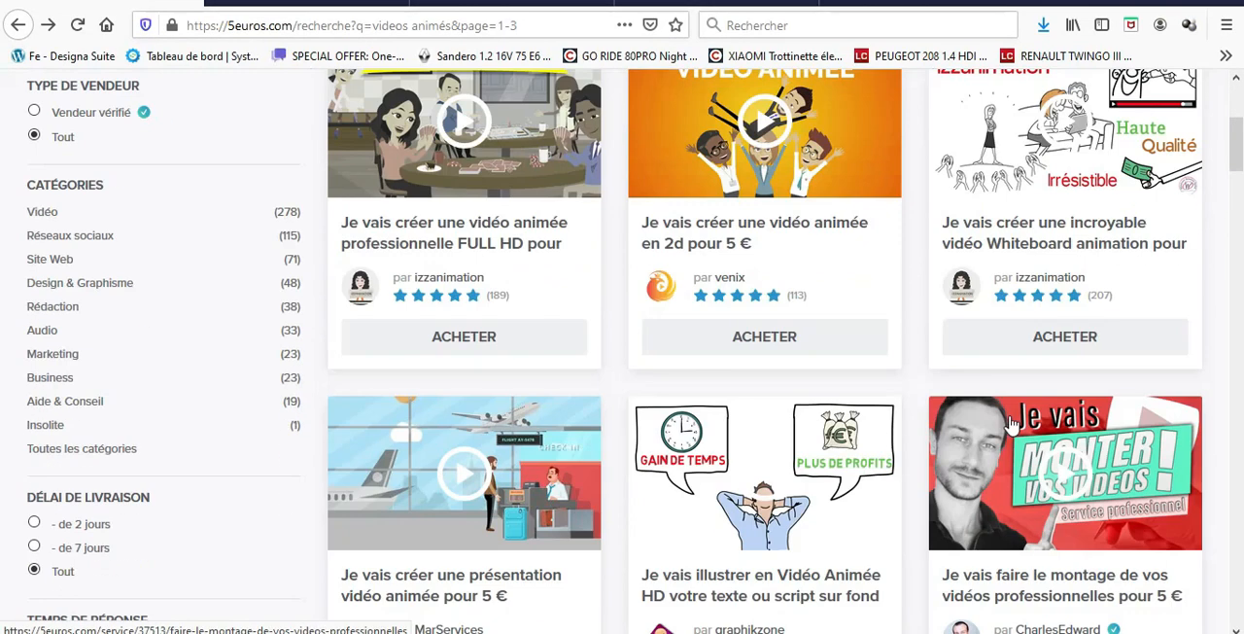
pyautogui.scroll(-6, 477, 528)
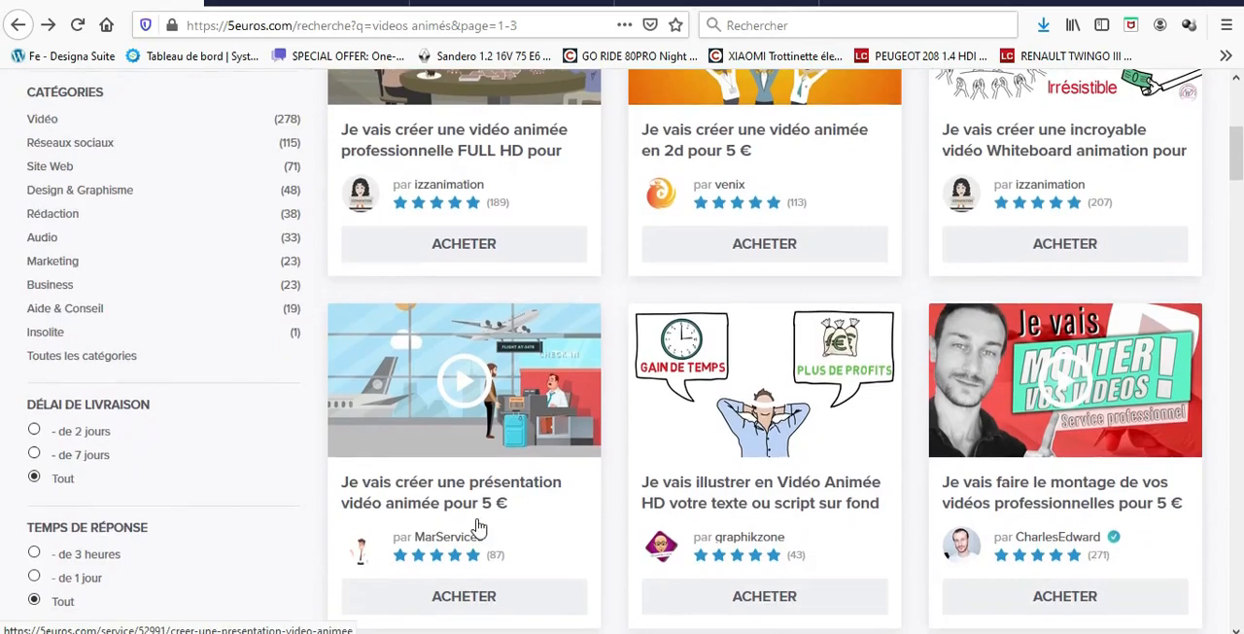
pyautogui.scroll(-11, 1011, 555)
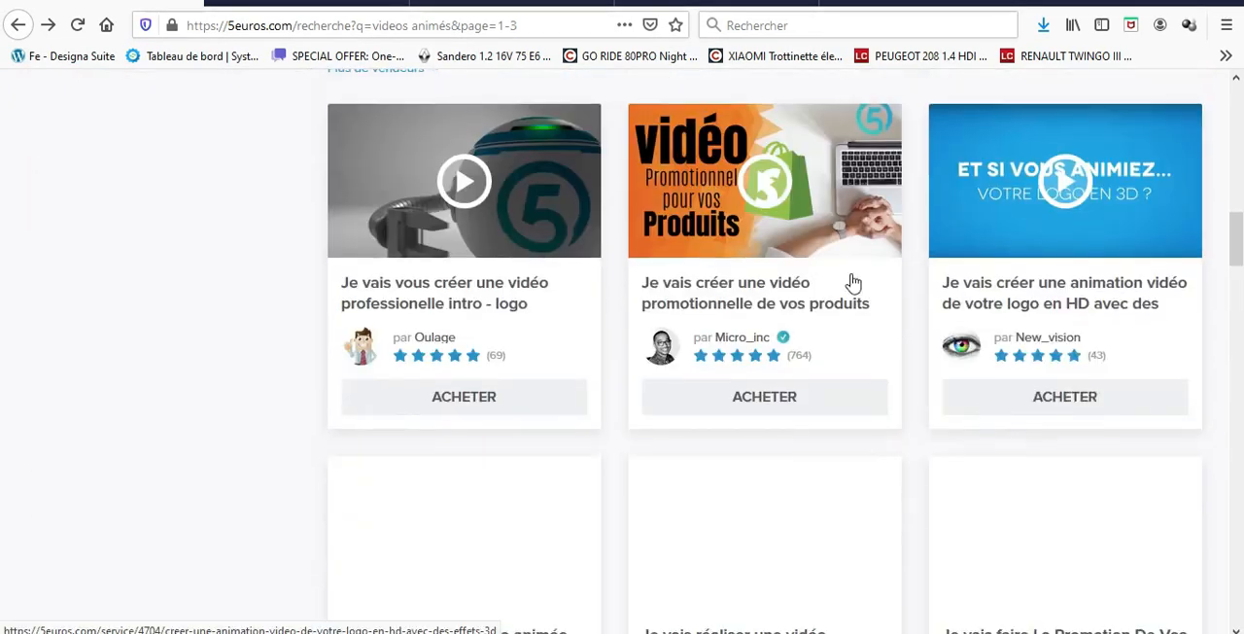
pyautogui.scroll(7, 740, 526)
pyautogui.scroll(9, 740, 526)
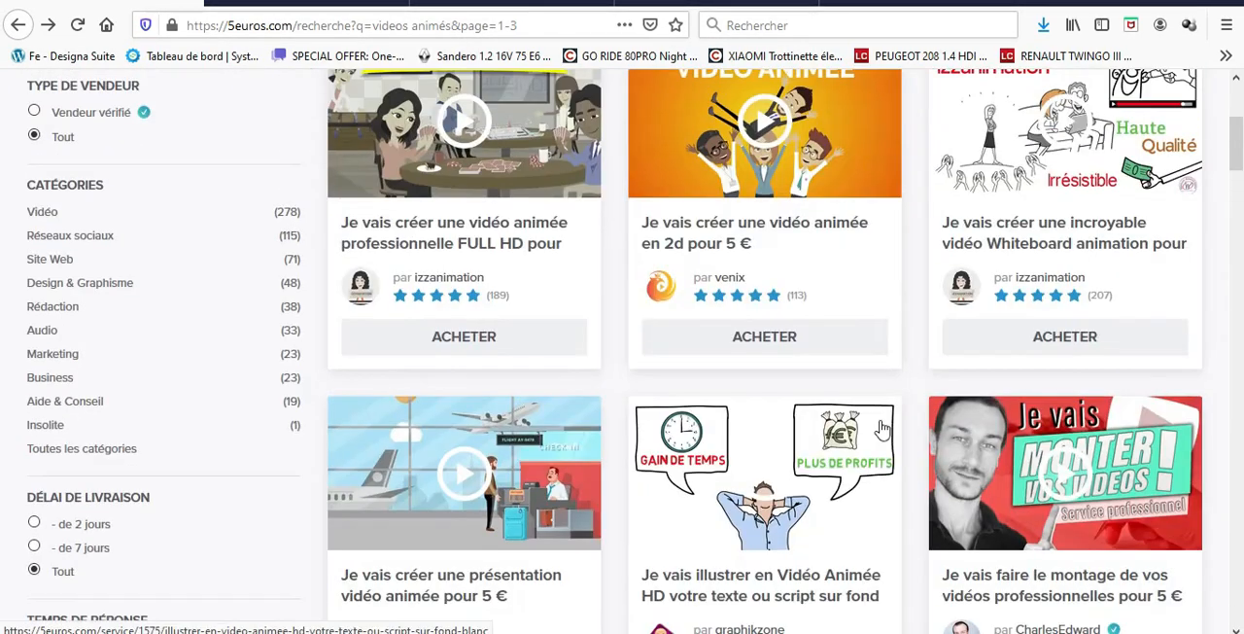
pyautogui.scroll(5, 480, 361)
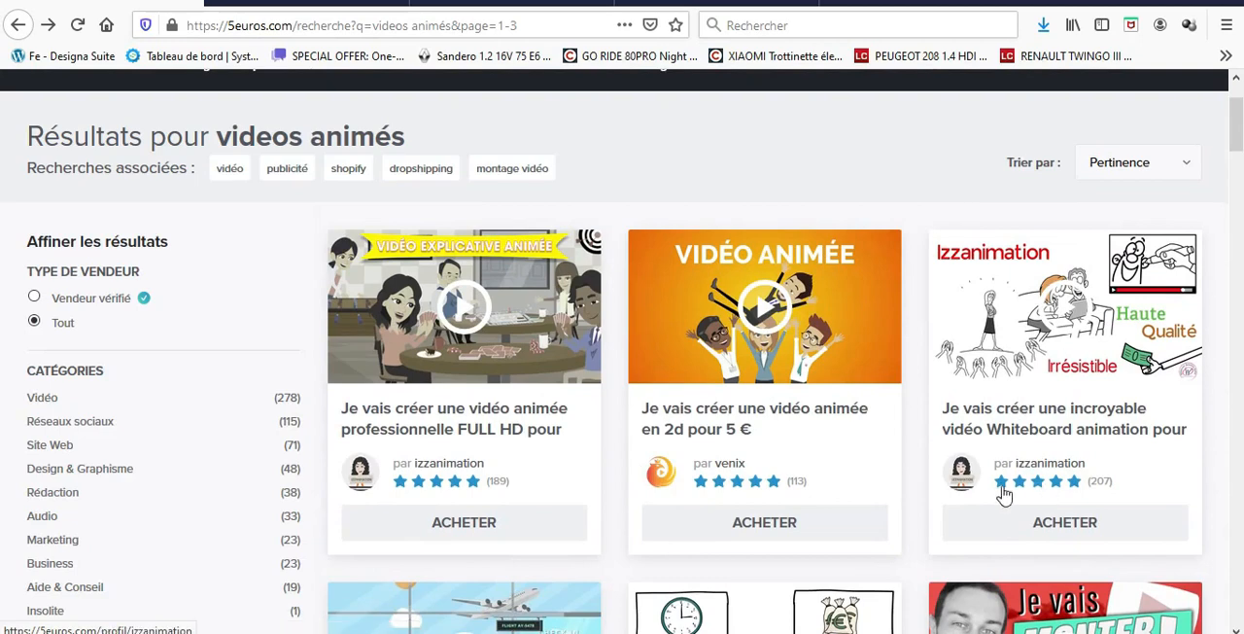
pyautogui.scroll(-1, 503, 473)
pyautogui.scroll(-7, 503, 473)
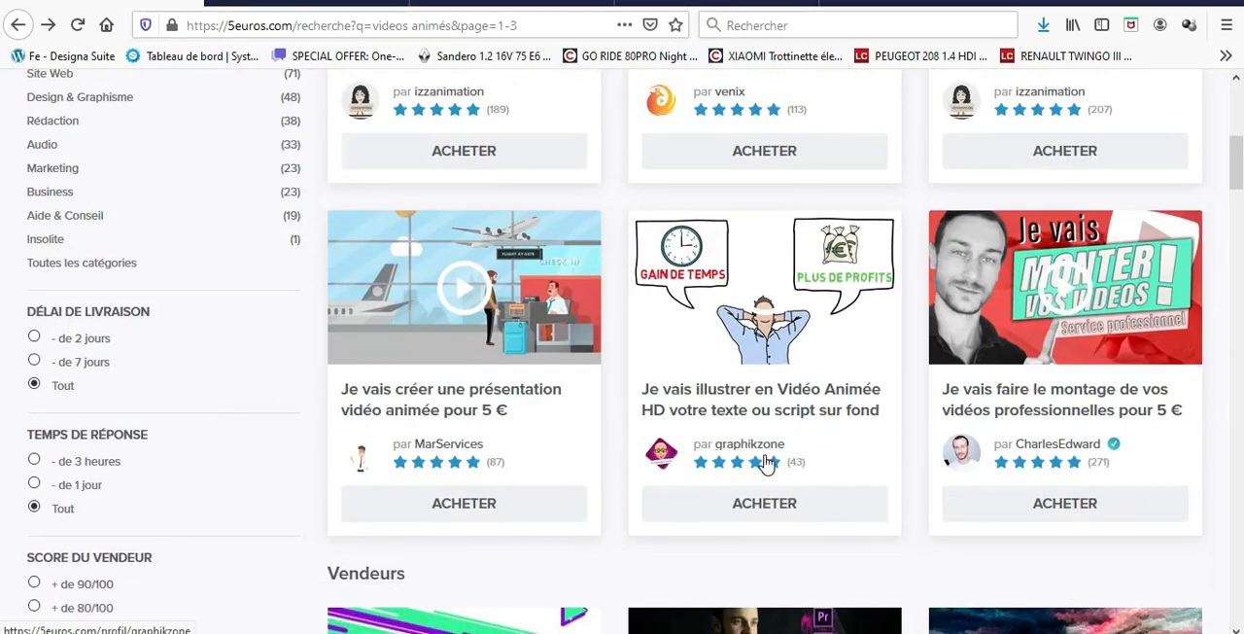
pyautogui.scroll(4, 765, 463)
pyautogui.scroll(-5, 742, 346)
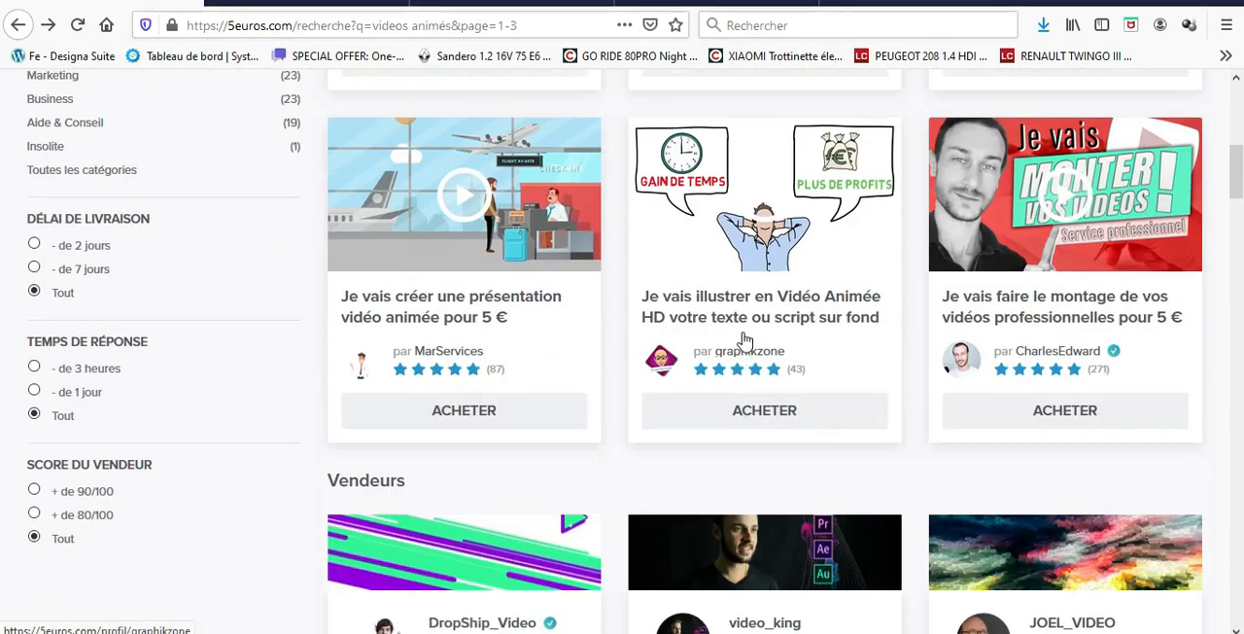
# Open the 5 € service that illustrates a text or script as an HD animated video and read its description.
pyautogui.click(763, 309)
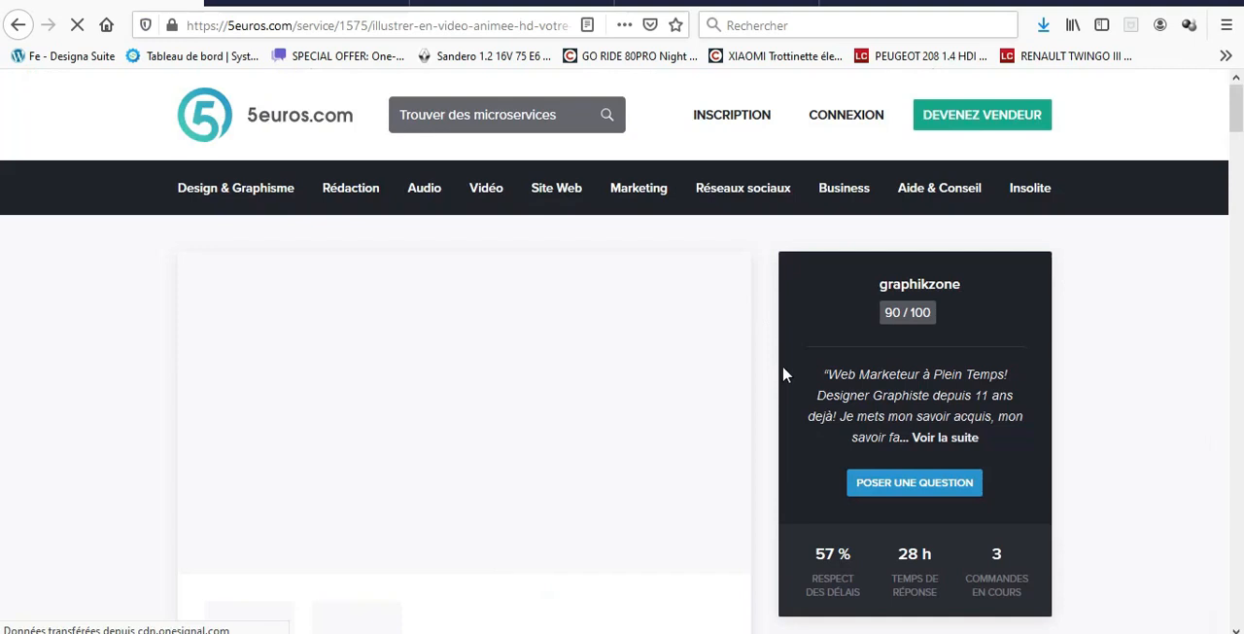
pyautogui.scroll(-2, 875, 448)
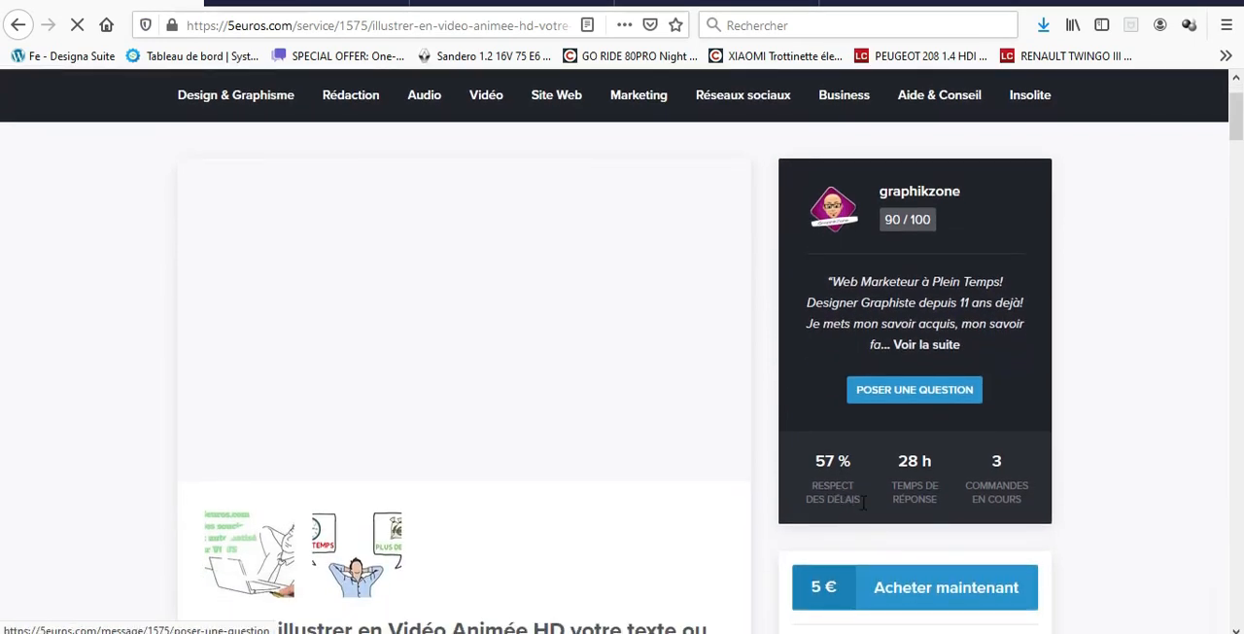
pyautogui.scroll(-4, 558, 438)
pyautogui.scroll(-2, 490, 416)
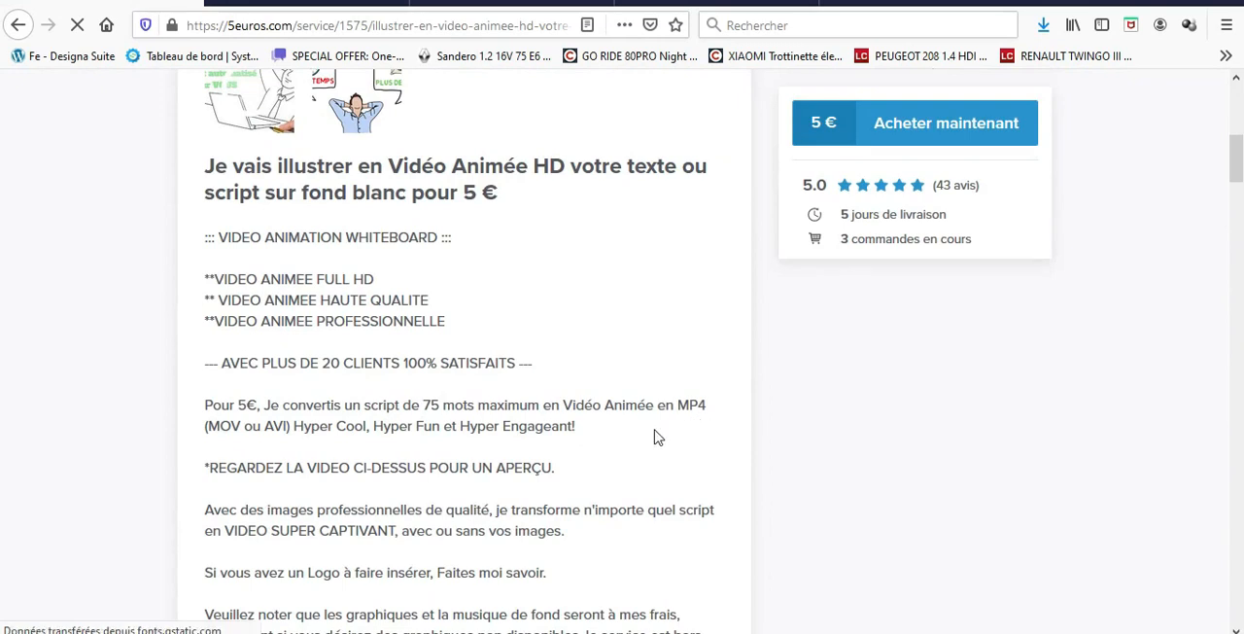
# Examine the whiteboard animation service's preview video and description, along with the seller's on-time delivery rate, response time and current orders.
pyautogui.scroll(5, 739, 489)
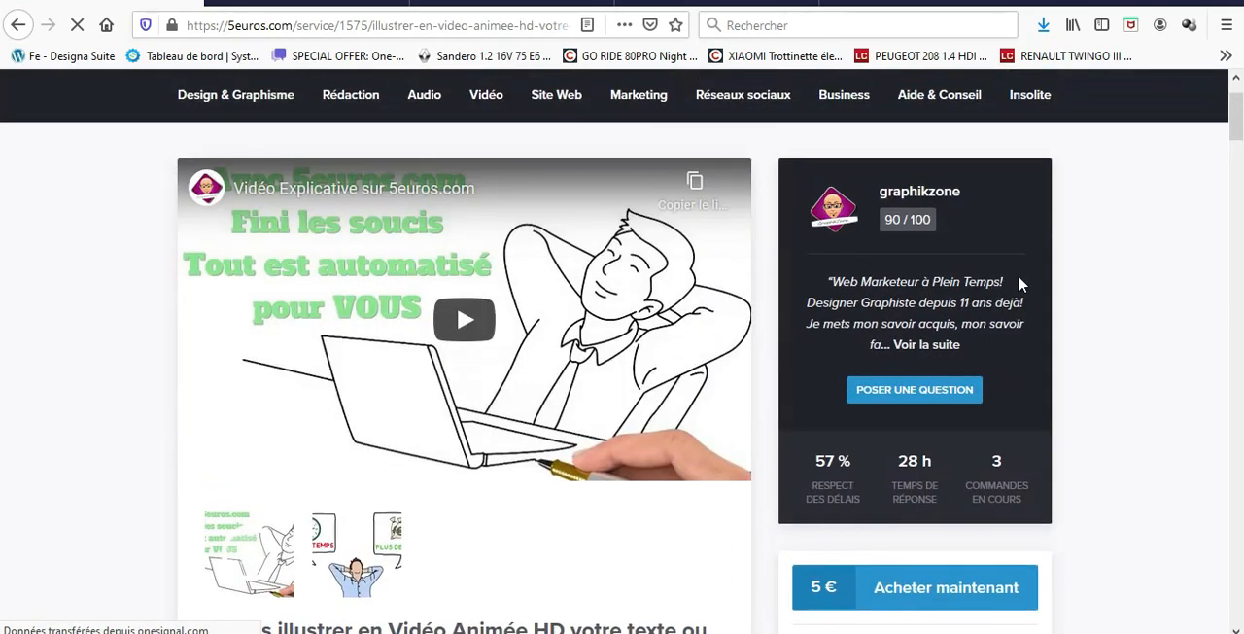
pyautogui.scroll(-4, 817, 418)
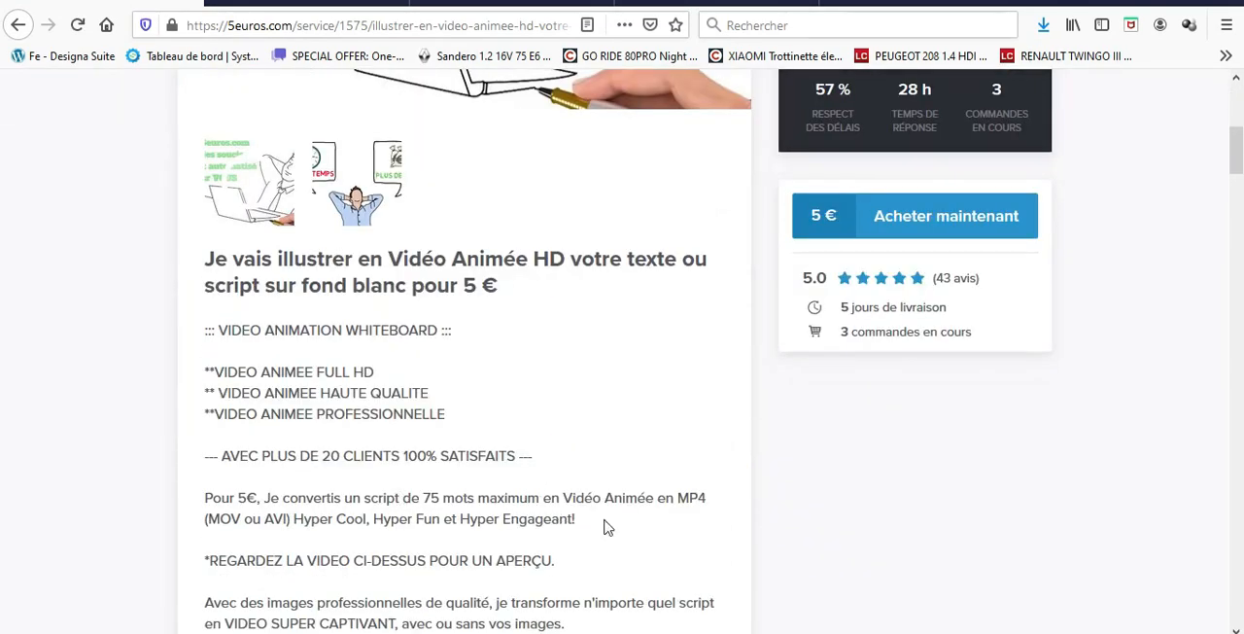
pyautogui.scroll(2, 602, 516)
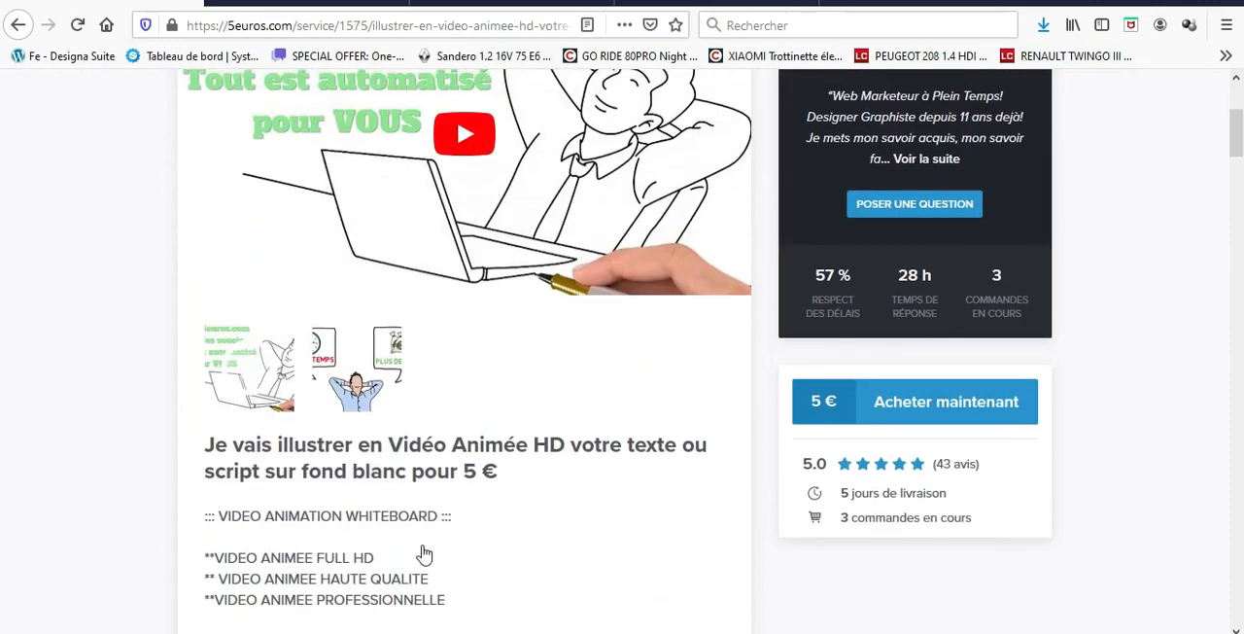
pyautogui.scroll(-3, 442, 509)
pyautogui.scroll(4, 667, 504)
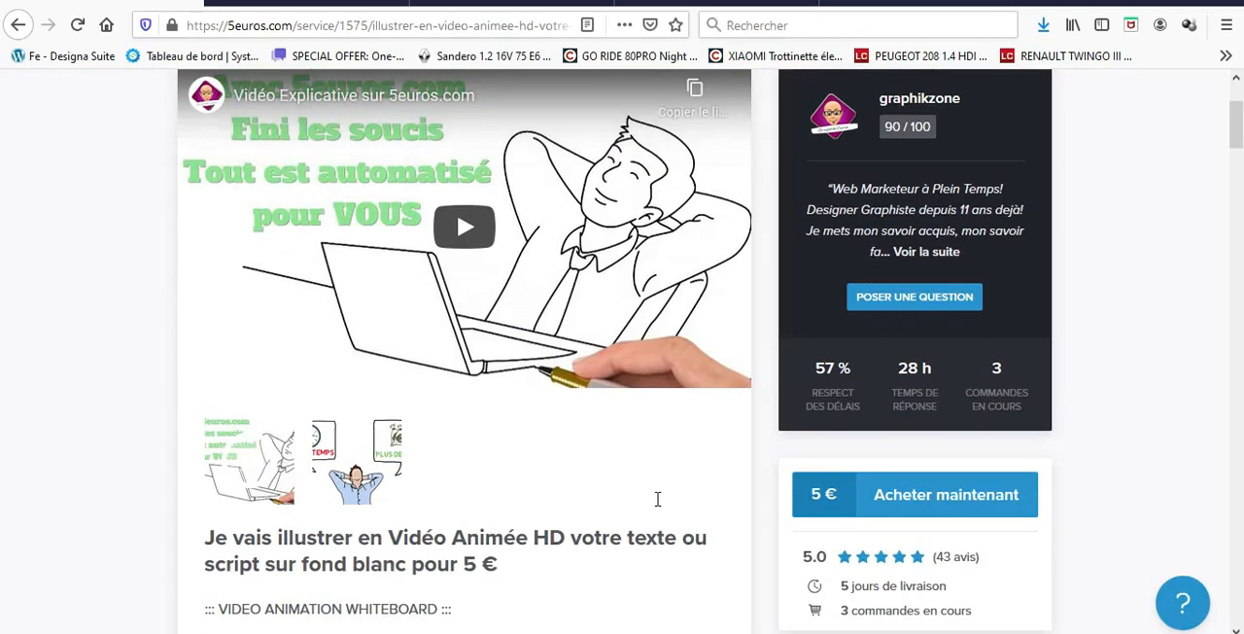
pyautogui.click(894, 357)
pyautogui.moveTo(811, 363); pyautogui.dragTo(887, 391)
pyautogui.click(887, 388)
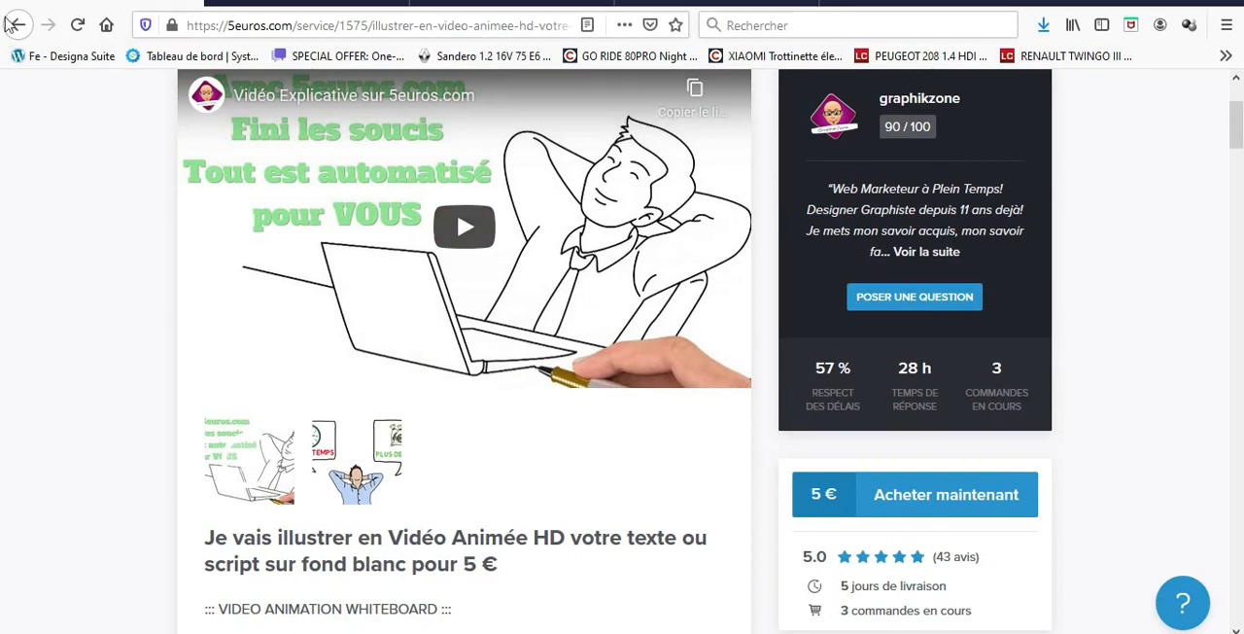
# Read the service's word-count pricing and its list of supplementary options with their surcharges.
pyautogui.scroll(-3, 455, 264)
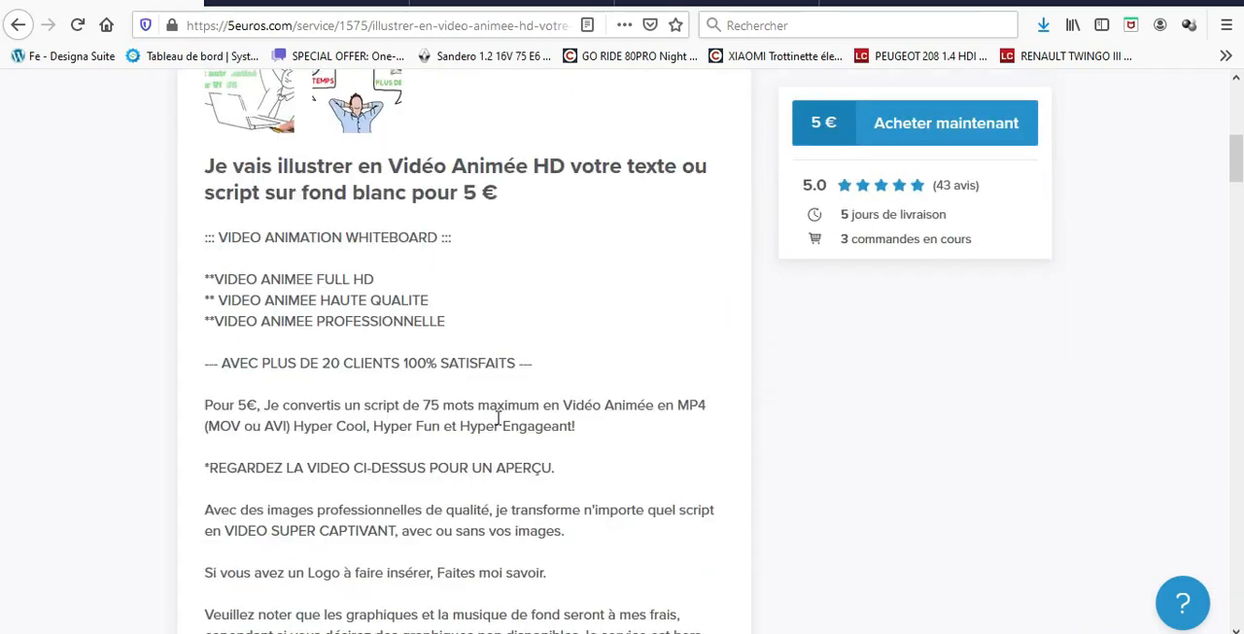
pyautogui.scroll(-6, 498, 418)
pyautogui.scroll(-1, 455, 389)
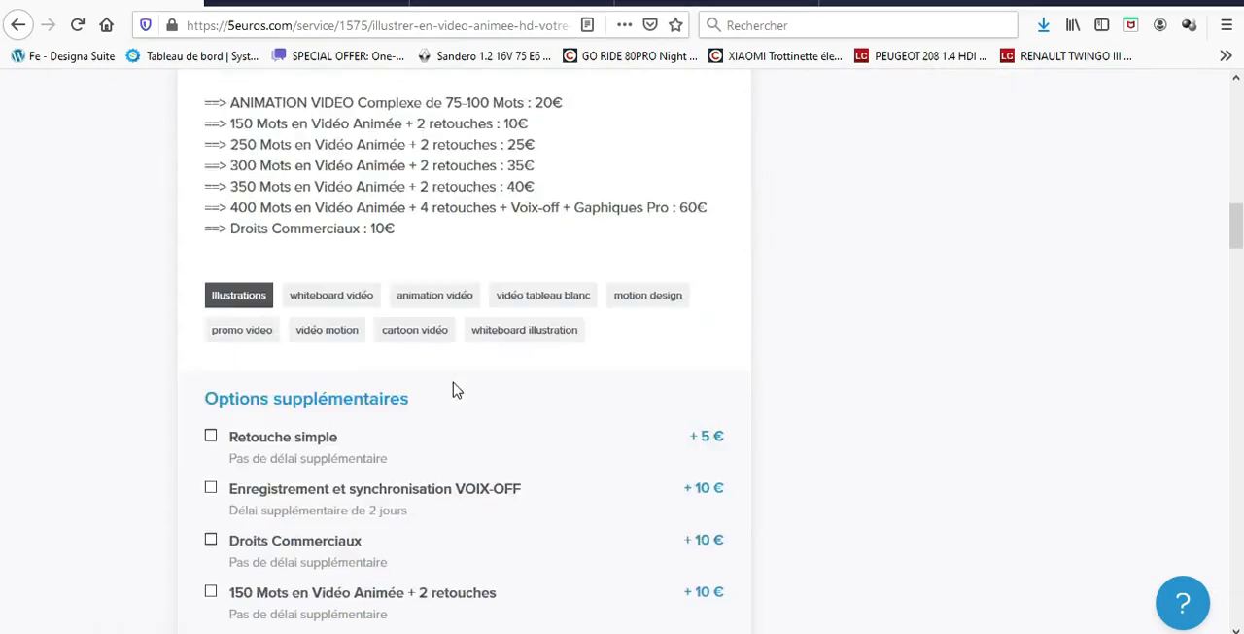
pyautogui.scroll(-2, 455, 389)
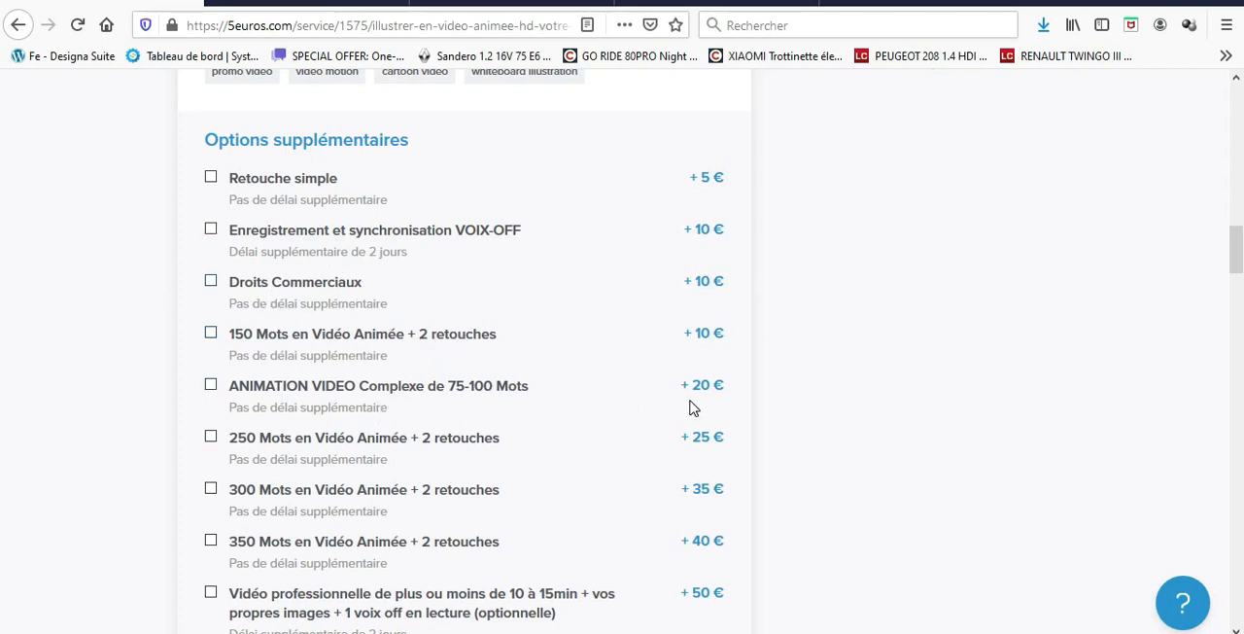
# Return to the start of the service page and review the seller's profile, statistics and delivery conditions again.
pyautogui.scroll(1, 478, 525)
pyautogui.scroll(1, 479, 525)
pyautogui.scroll(-2, 502, 425)
pyautogui.scroll(15, 491, 530)
pyautogui.scroll(12, 681, 505)
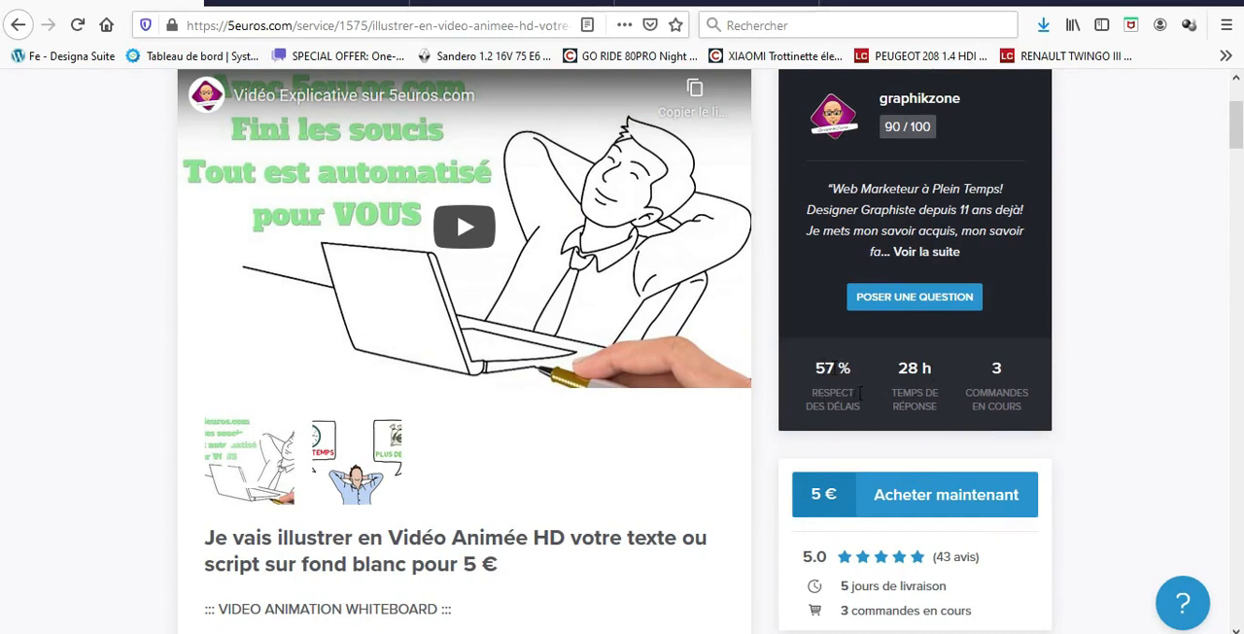
pyautogui.scroll(4, 939, 430)
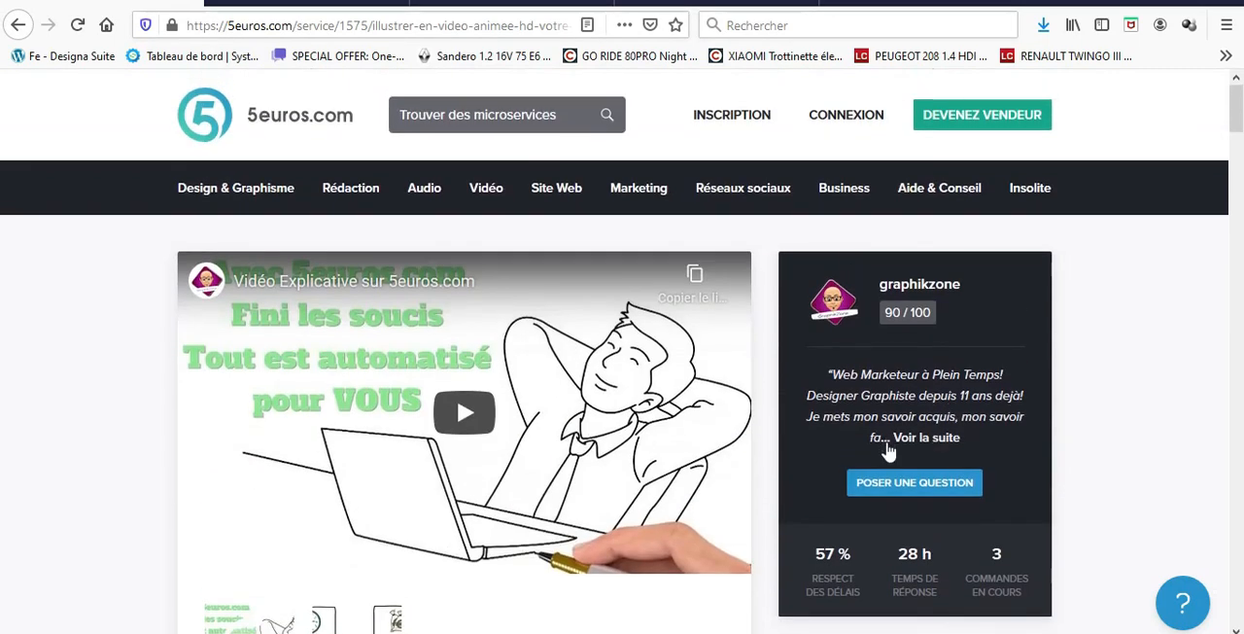
pyautogui.scroll(-4, 704, 405)
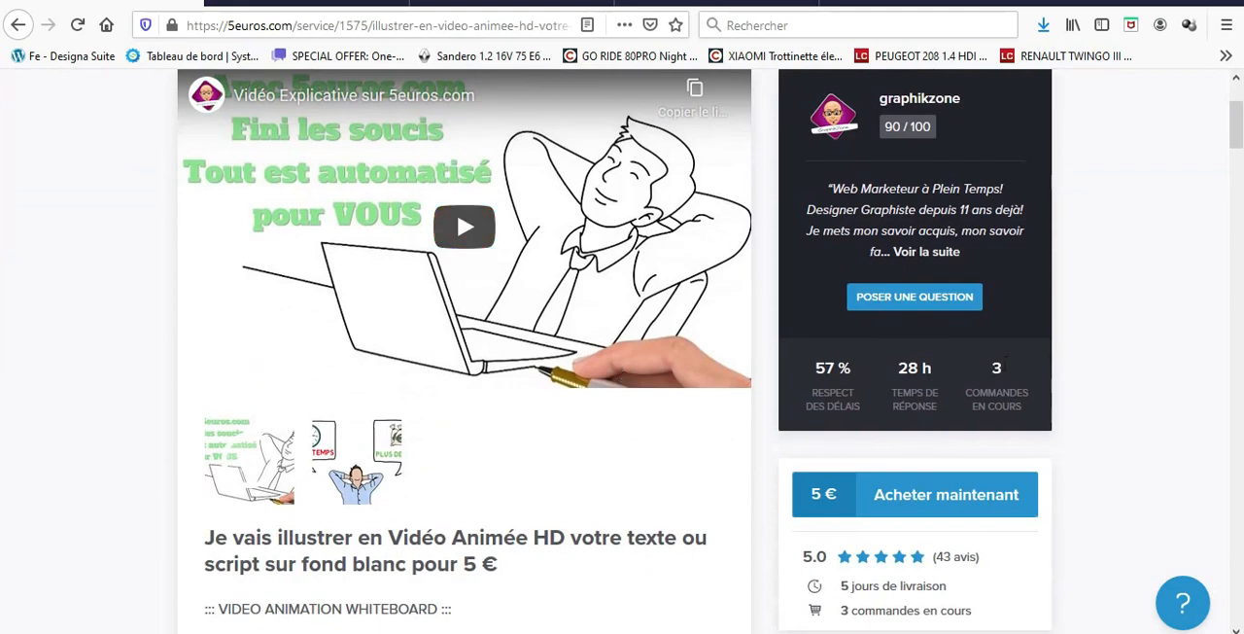
pyautogui.scroll(1, 5, 139)
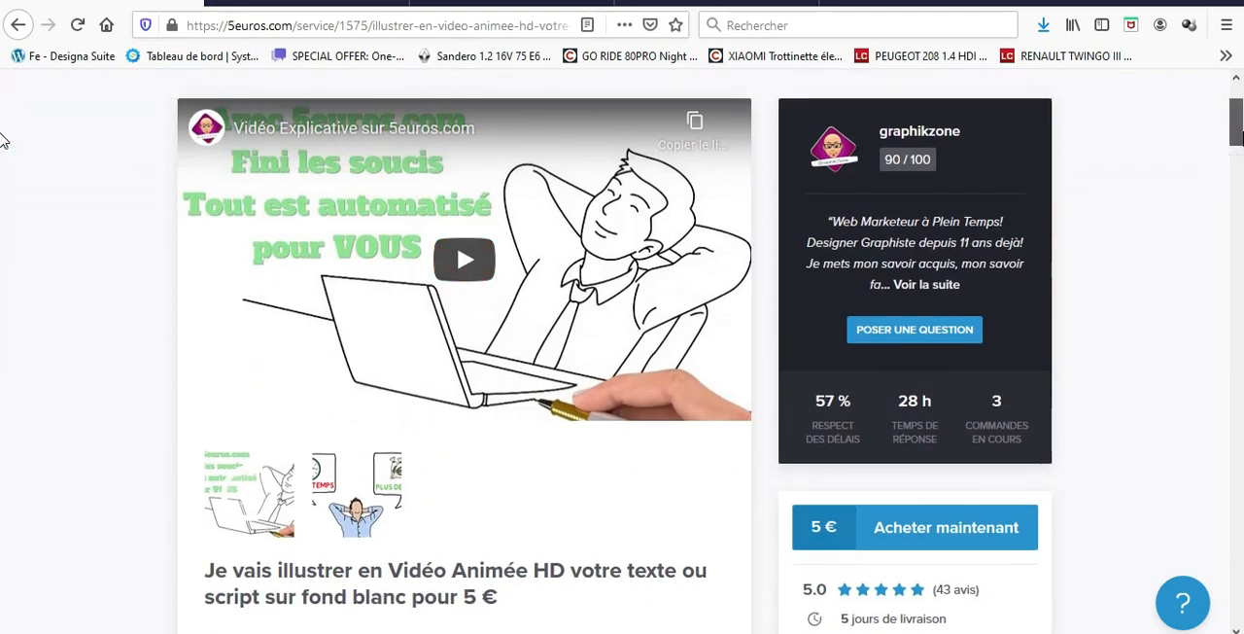
# Switch to the VideoMakerFX sales page, look over its features and go to the purchase offer.
pyautogui.click(20, 26)
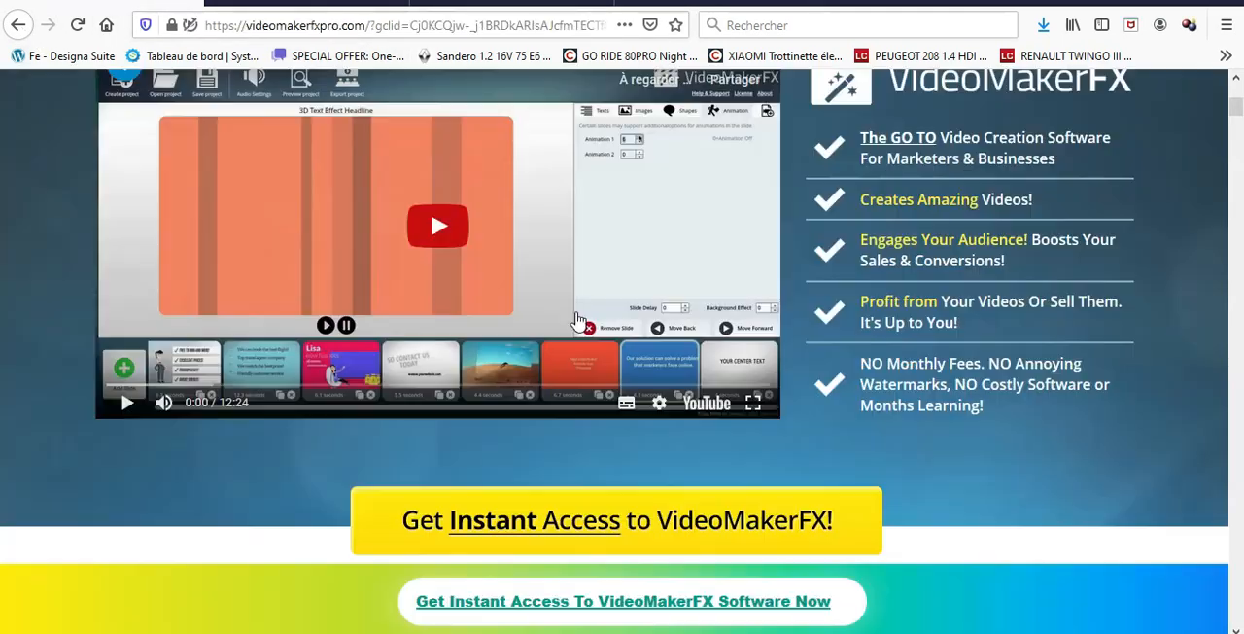
pyautogui.scroll(2, 677, 356)
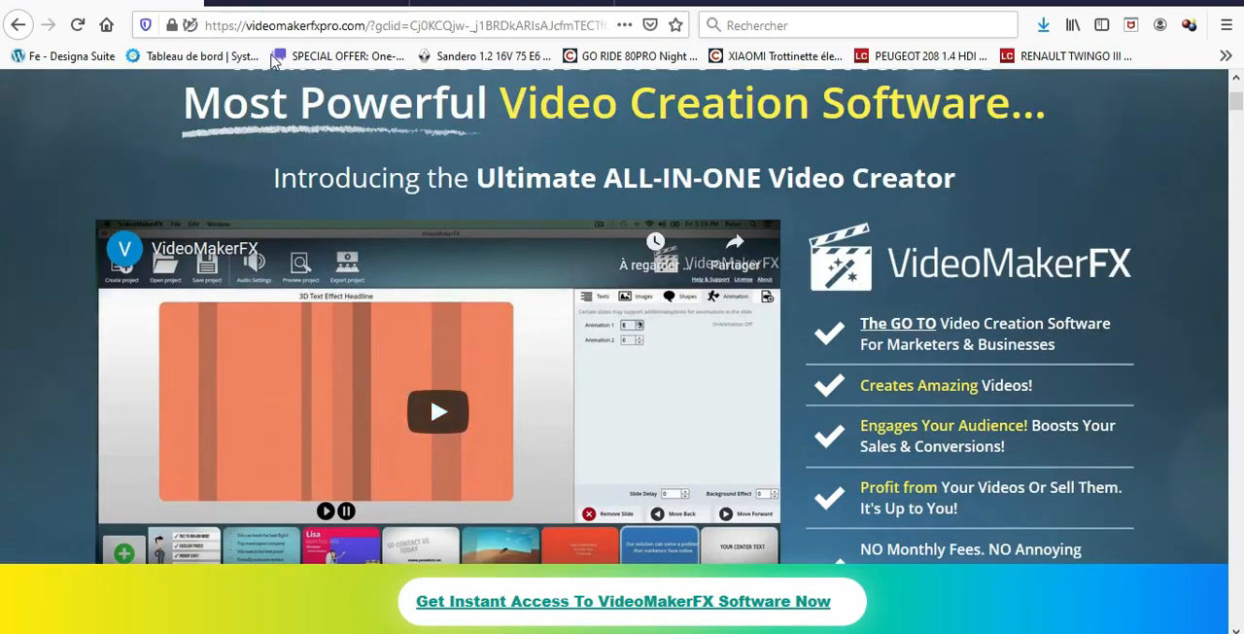
pyautogui.scroll(-4, 636, 393)
pyautogui.scroll(-1, 625, 373)
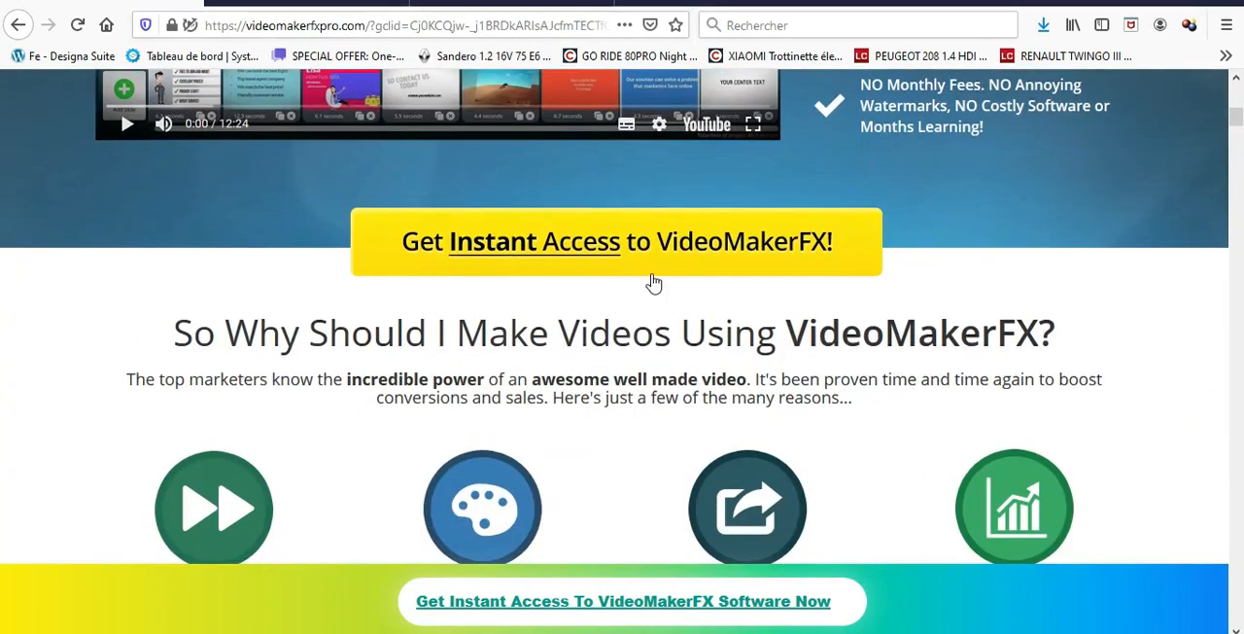
pyautogui.click(616, 240)
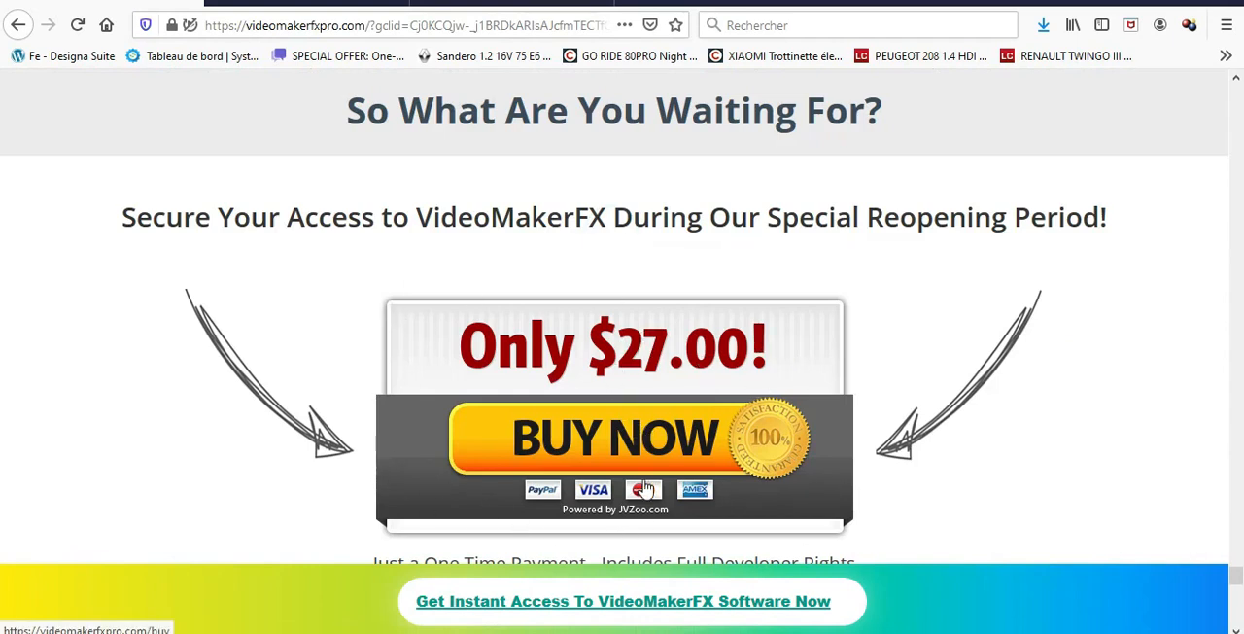
pyautogui.scroll(-2, 661, 490)
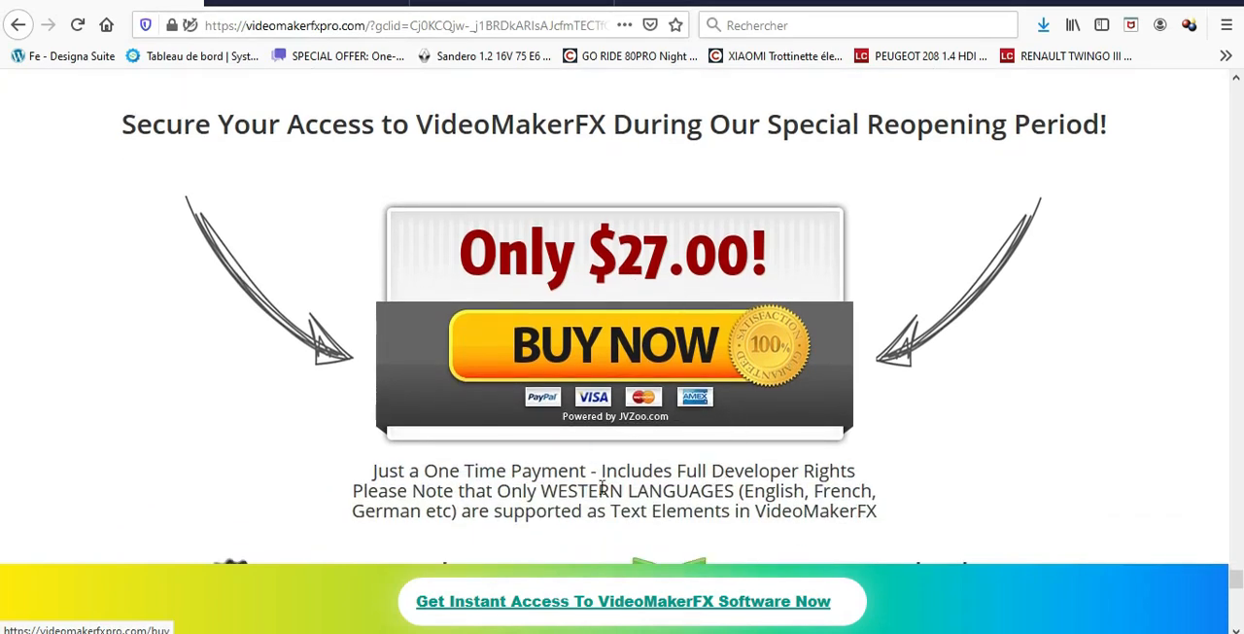
pyautogui.scroll(2, 602, 486)
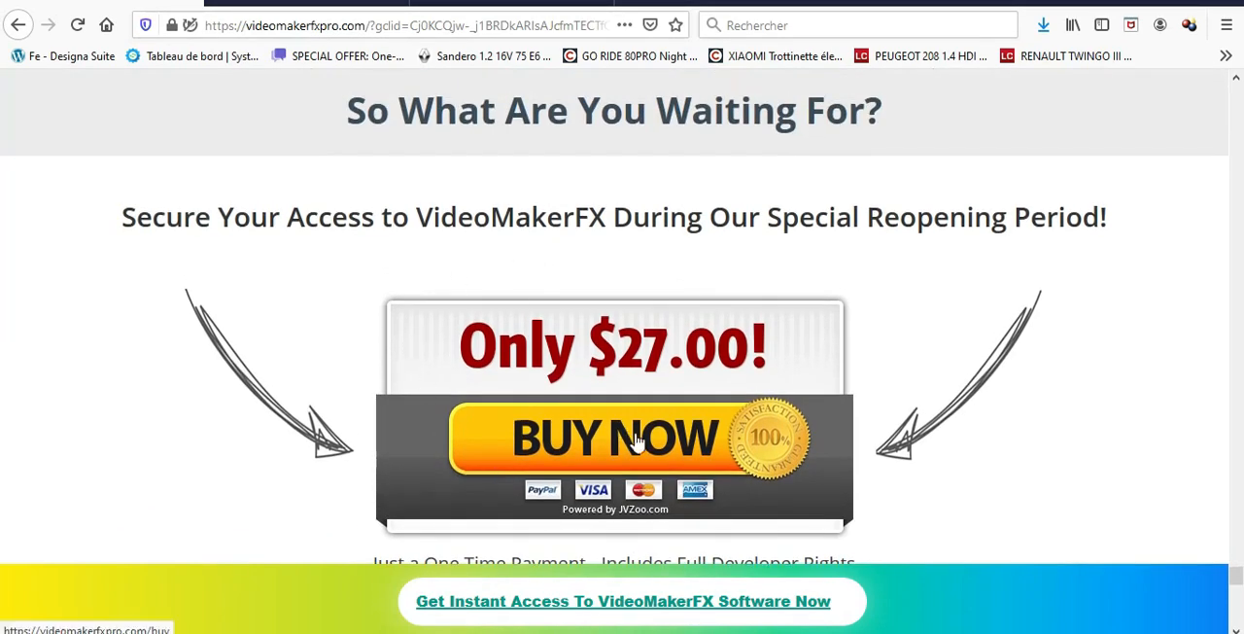
# Open the VideoMakerFX checkout, try payment from the Paypal balance, and select credit card payment via Paypal.
pyautogui.click(562, 425)
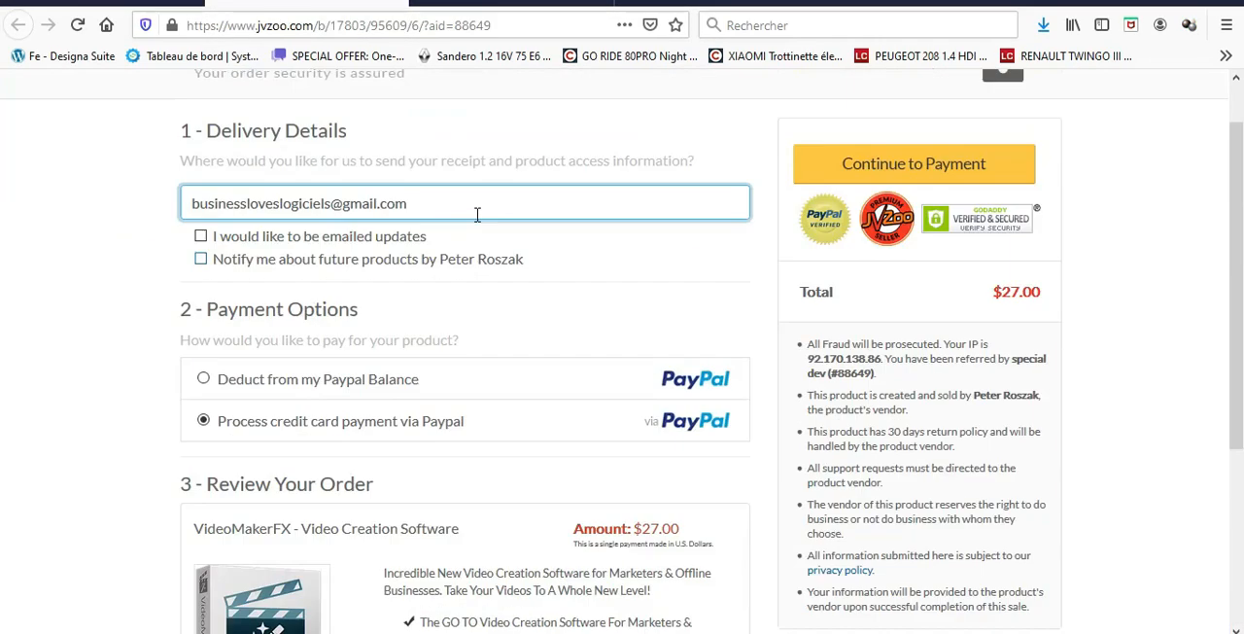
pyautogui.scroll(1, 477, 210)
pyautogui.scroll(1, 331, 227)
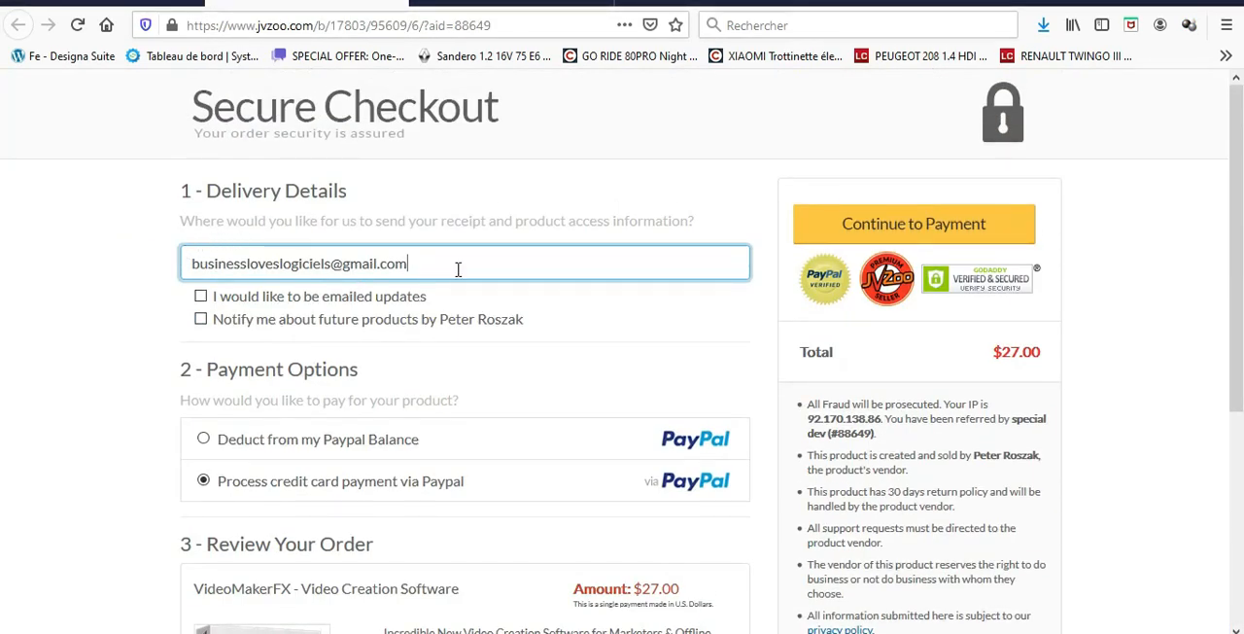
pyautogui.click(203, 439)
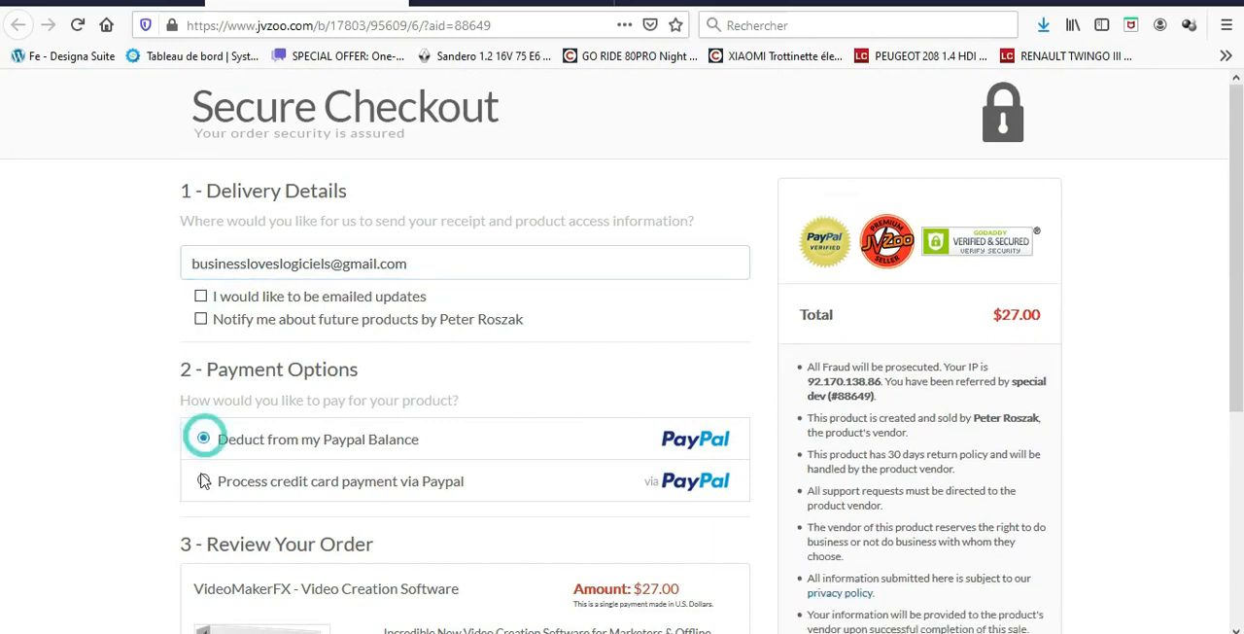
pyautogui.click(203, 481)
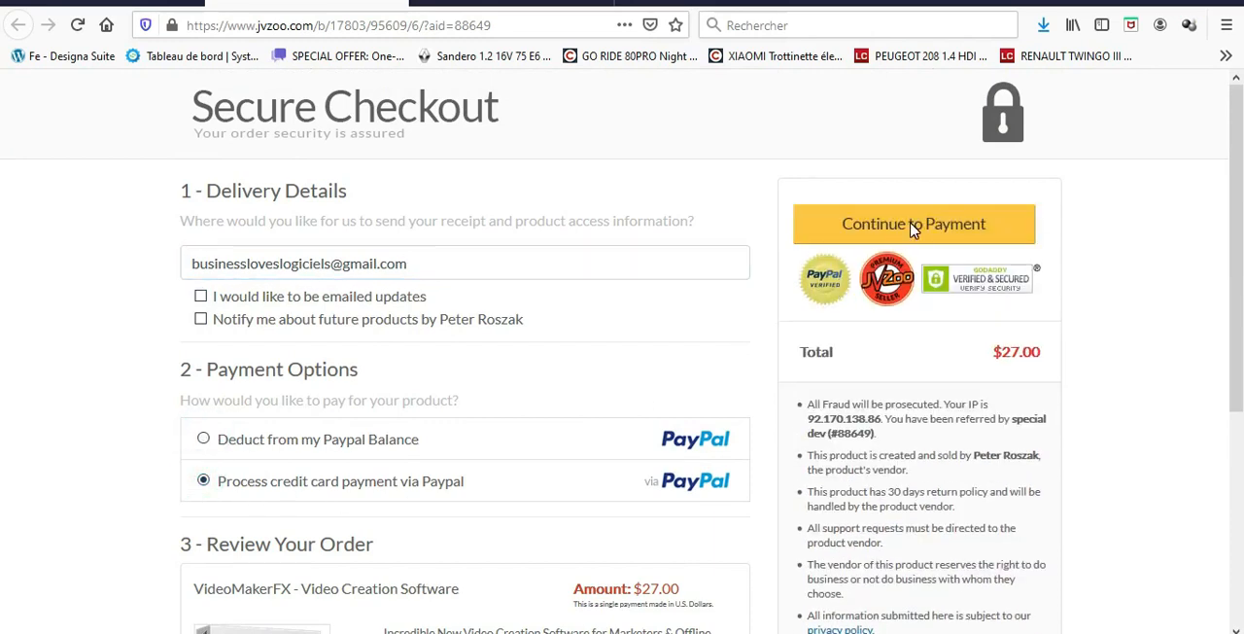
# Review the VideoMakerFX order details, product benefits and purchase conditions on the checkout page.
pyautogui.scroll(-4, 923, 437)
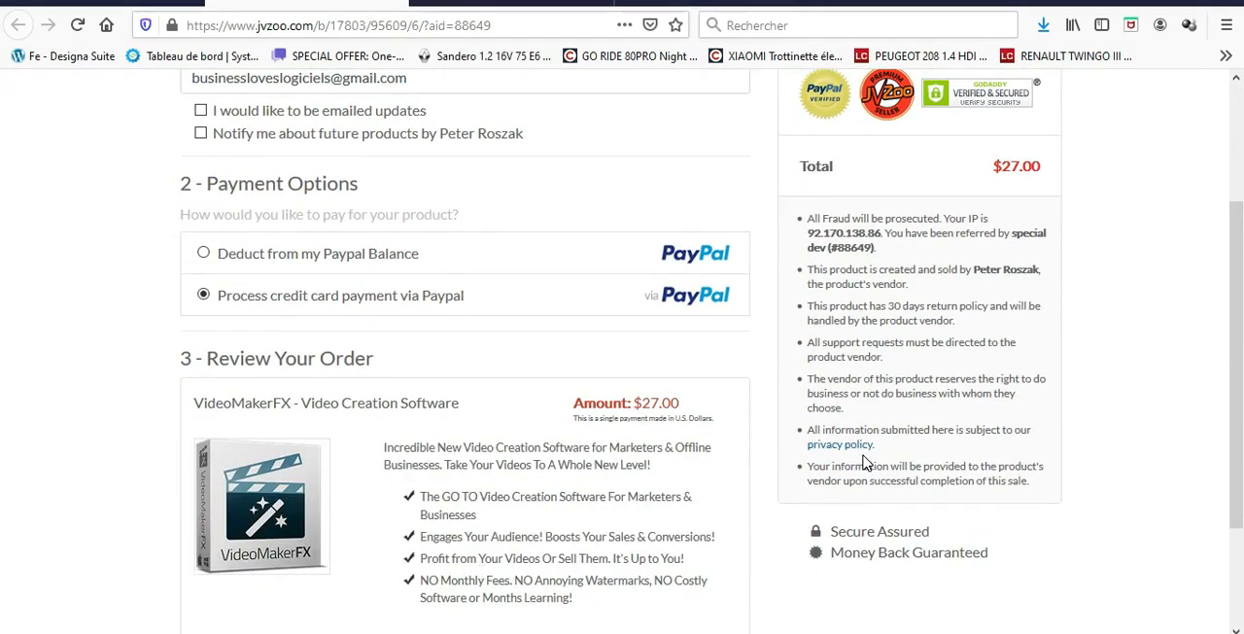
pyautogui.scroll(-3, 865, 464)
pyautogui.scroll(2, 785, 532)
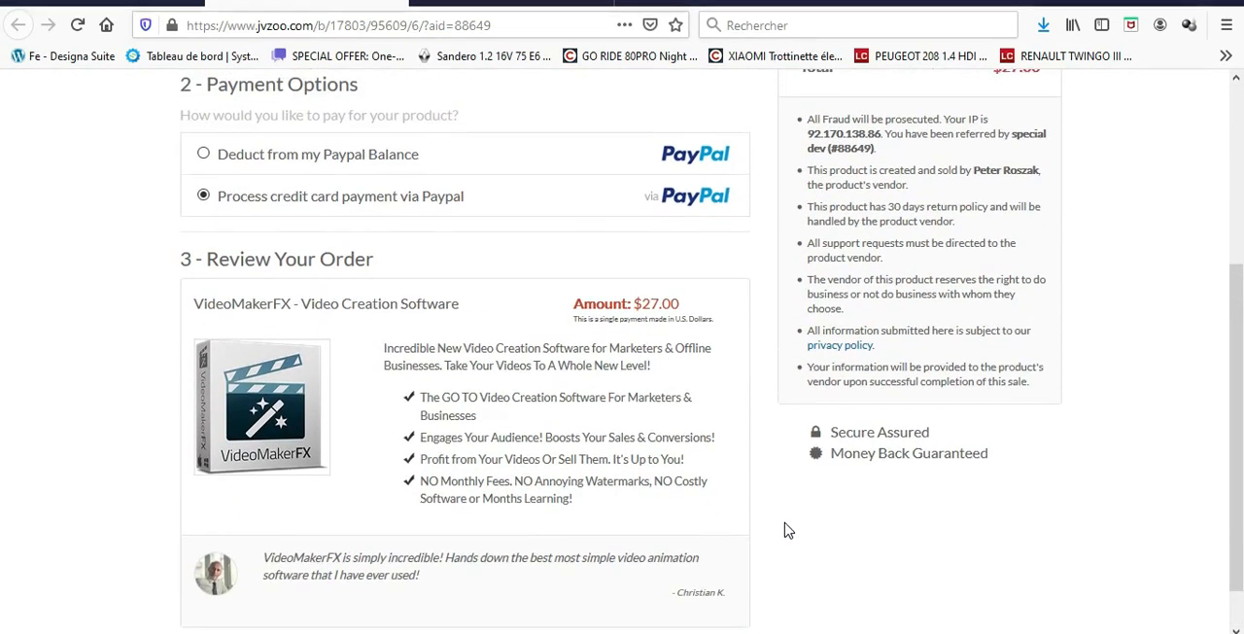
# Switch to the free training page on systeme.io and look through the sales page and Facebook Ads courses offered.
pyautogui.click(525, 3)
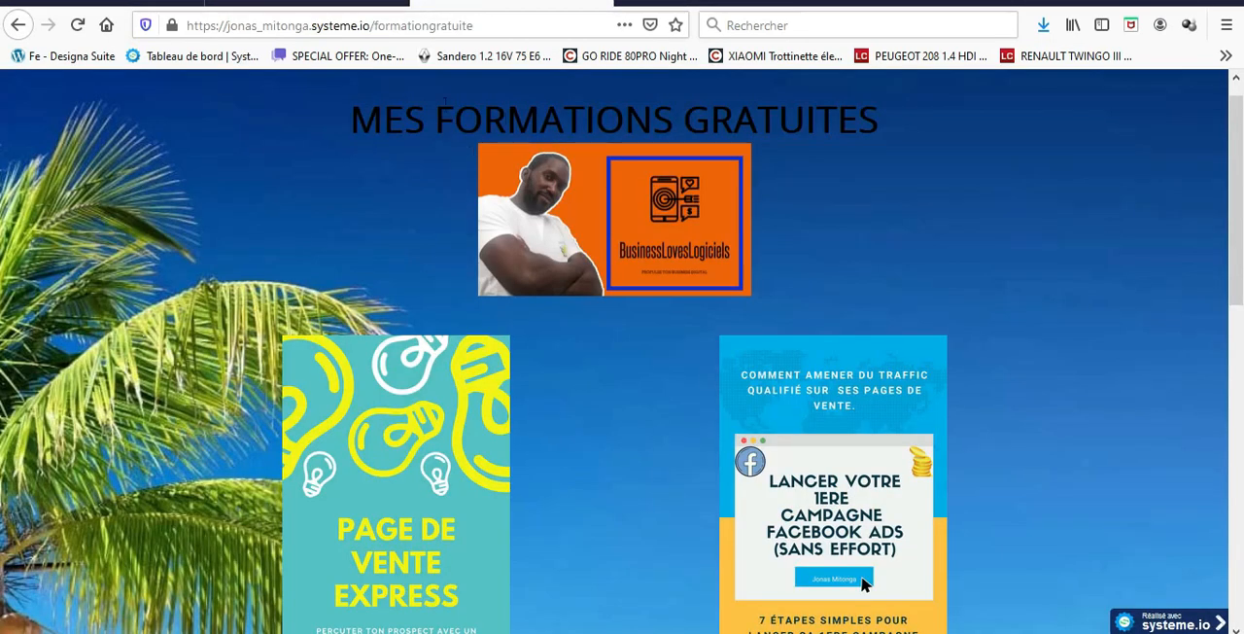
pyautogui.scroll(-4, 725, 384)
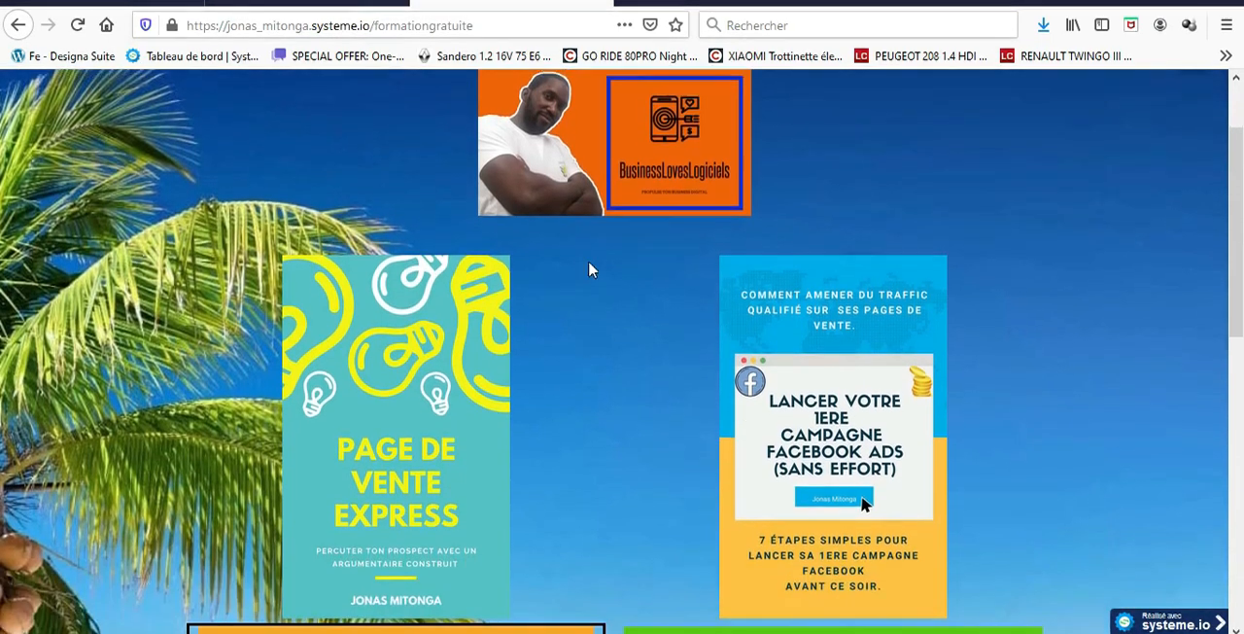
pyautogui.scroll(-7, 415, 275)
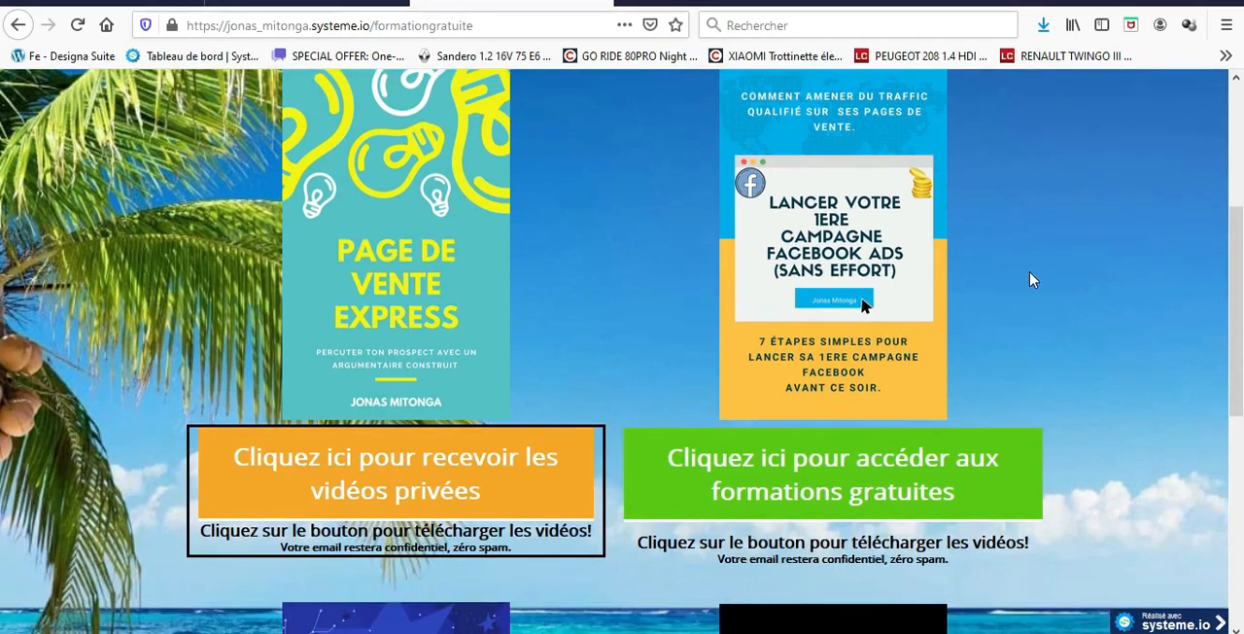